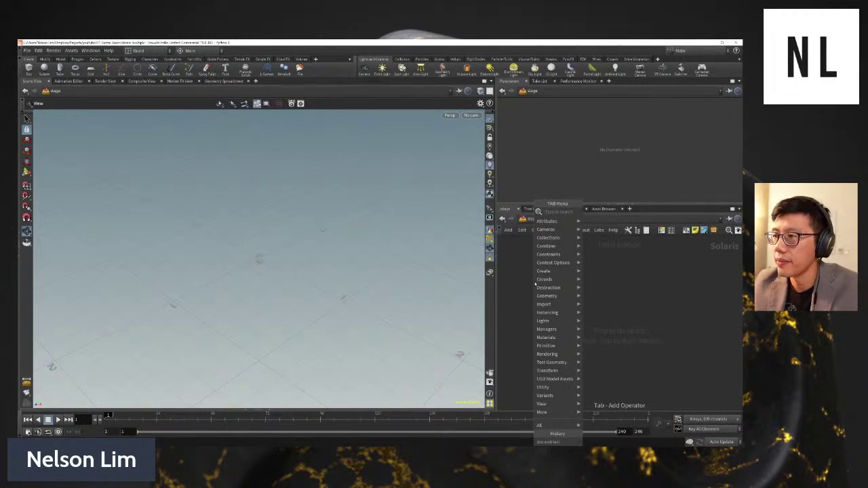
# - Switch to the obj network and add a Geometry node named dragon
pyautogui.press('Escape')
pyautogui.click(528, 218)
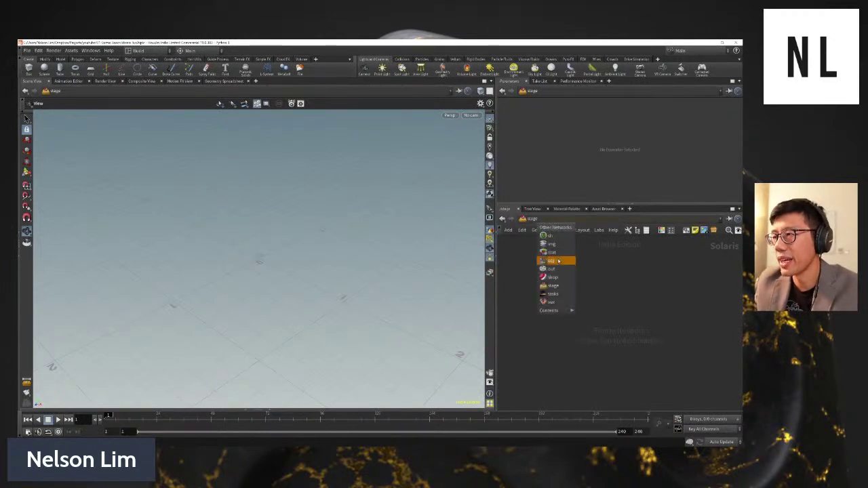
pyautogui.click(557, 262)
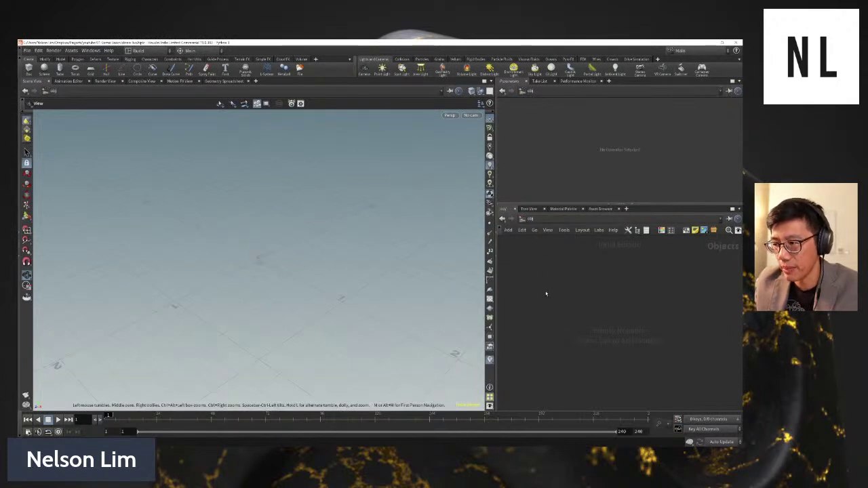
pyautogui.press('Tab')
pyautogui.write('geo')
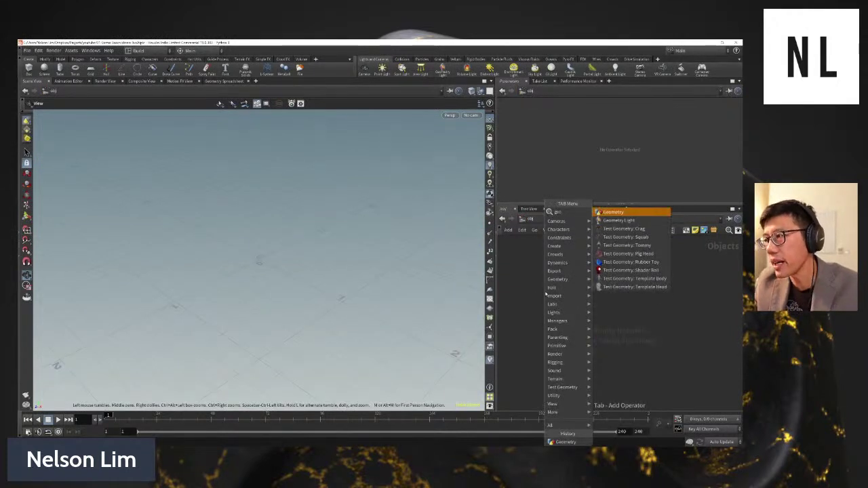
pyautogui.press('Return')
pyautogui.click(546, 294)
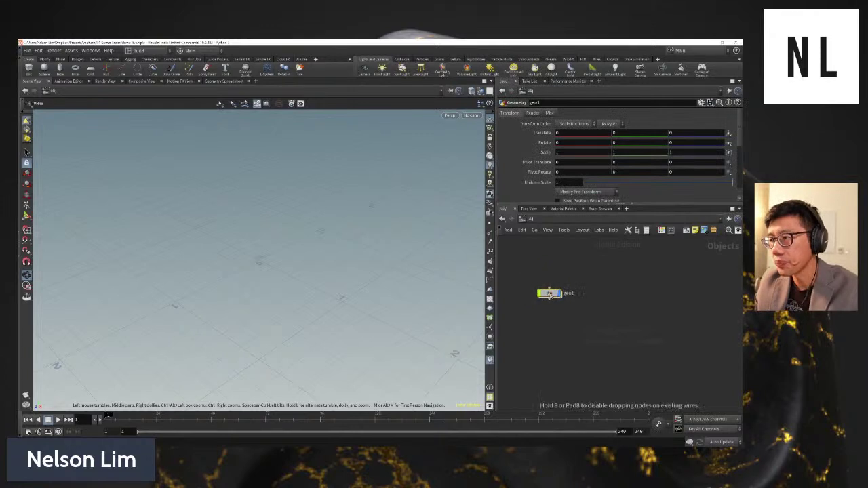
pyautogui.write('drag')
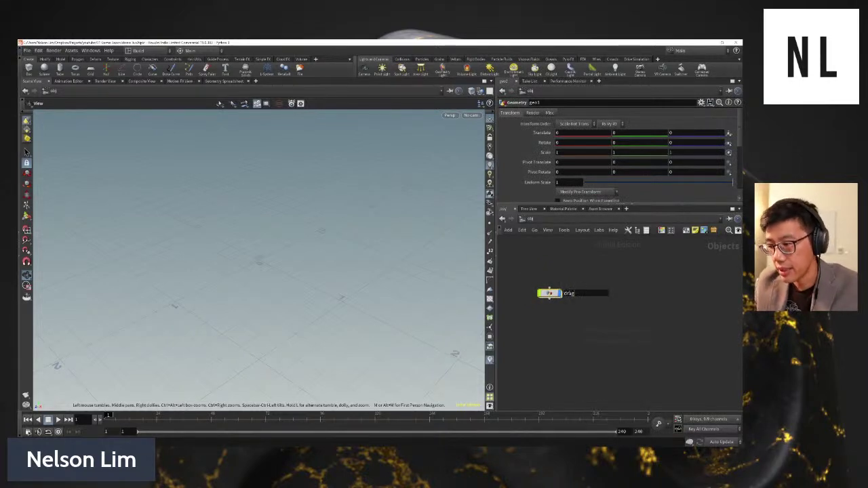
pyautogui.write('on')
pyautogui.press('Return')
pyautogui.moveTo(549, 294); pyautogui.dragTo(531, 287)
# - Go inside the dragon node and add a File node
pyautogui.doubleClick(530, 288)
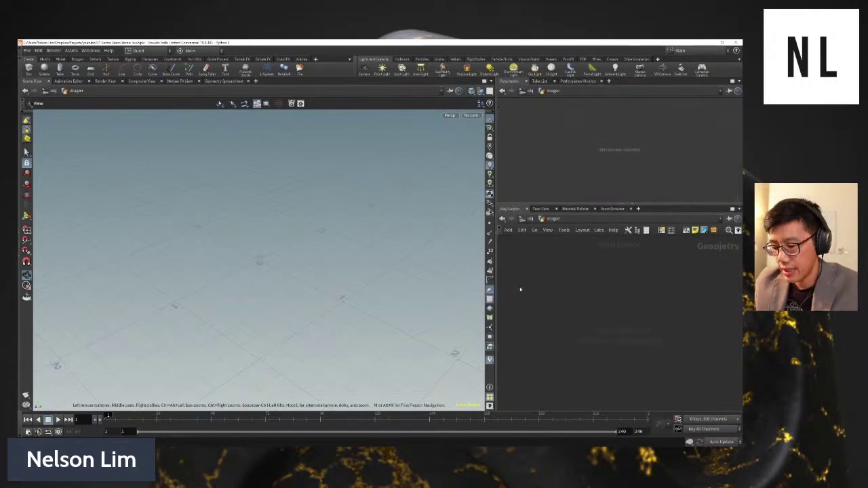
pyautogui.press('Tab')
pyautogui.write('file')
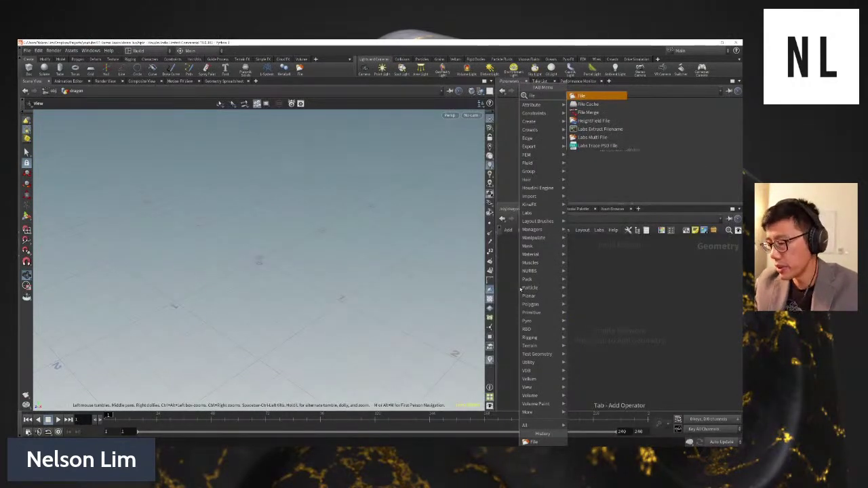
pyautogui.press('Return')
pyautogui.click(521, 287)
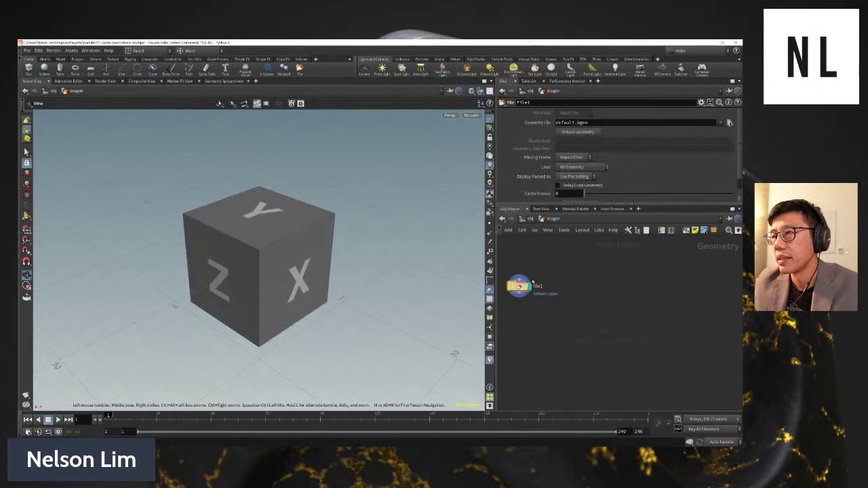
# - Load Dragon_2_remesh_clean.obj as the File node's geometry file
pyautogui.click(729, 123)
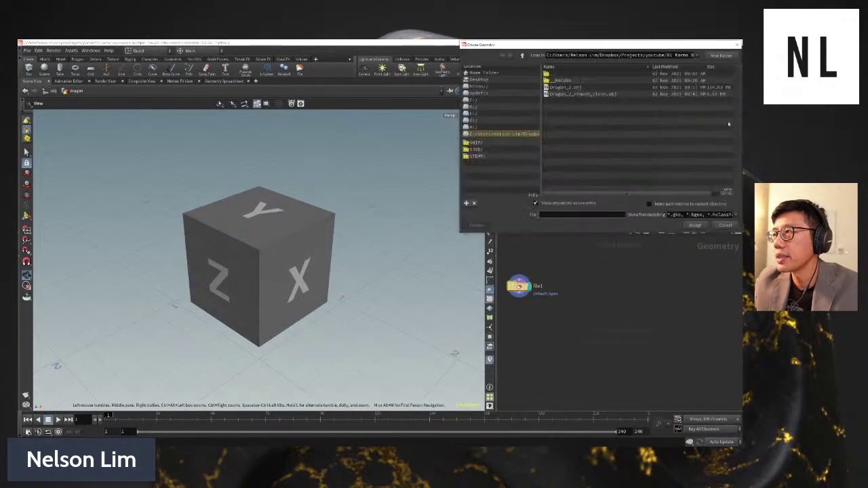
pyautogui.moveTo(592, 47); pyautogui.dragTo(434, 61)
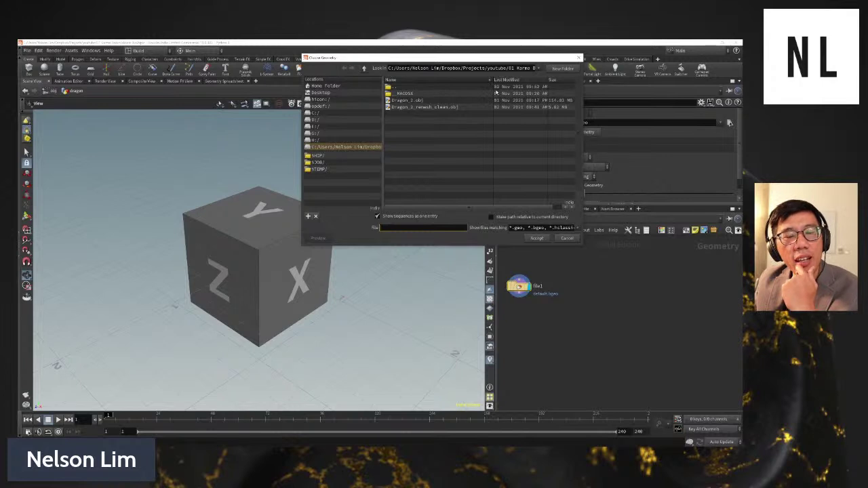
pyautogui.click(454, 107)
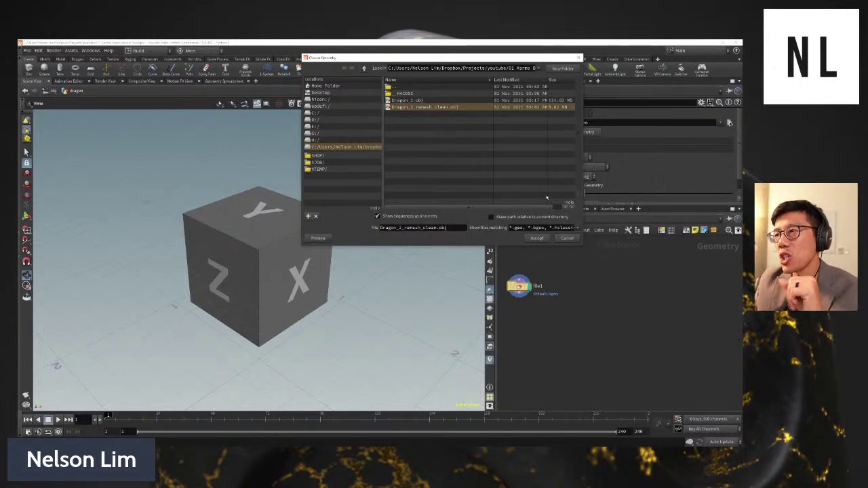
pyautogui.click(538, 238)
pyautogui.moveTo(523, 287); pyautogui.dragTo(550, 287)
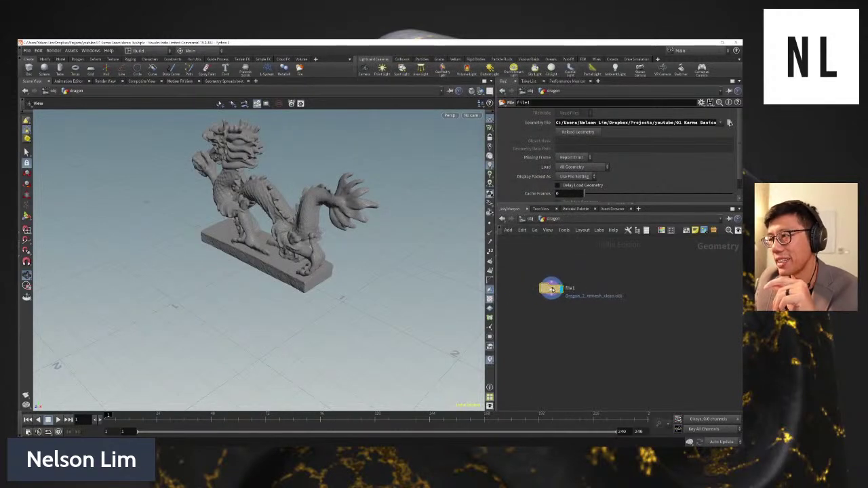
# - Examine the File node's geometry information and the imported dragon model from another side
pyautogui.middleClick(536, 290)
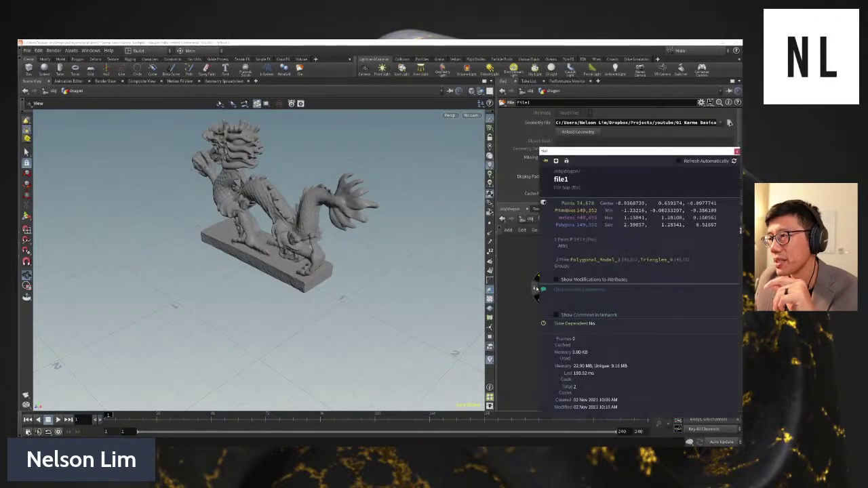
pyautogui.click(523, 264)
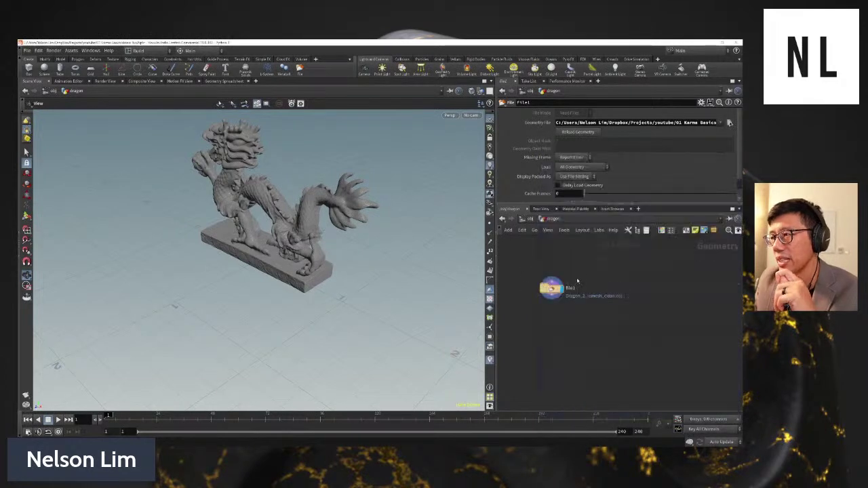
pyautogui.keyDown('alt'); pyautogui.moveTo(317, 244); pyautogui.dragTo(208, 232); pyautogui.keyUp('alt')
pyautogui.keyDown('alt'); pyautogui.moveTo(208, 233); pyautogui.dragTo(254, 241, button='right'); pyautogui.keyUp('alt')
pyautogui.press('h')
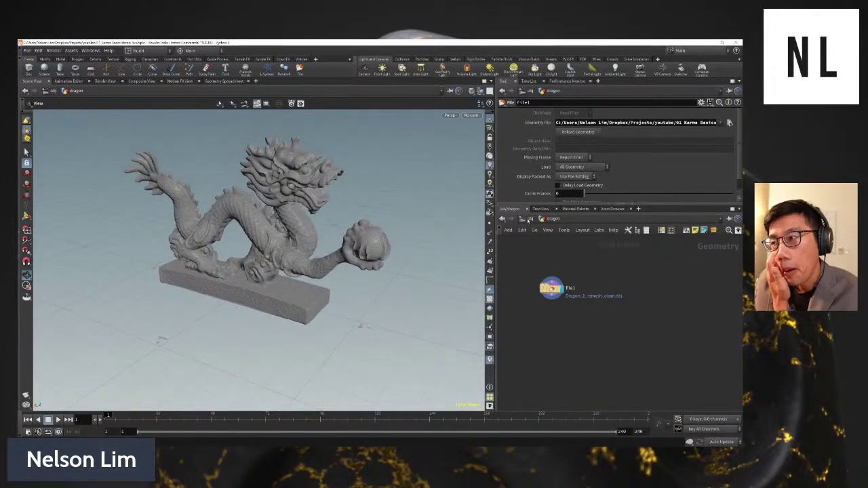
# - Go back up to the object level and switch to the stage network
pyautogui.press('u')
pyautogui.moveTo(531, 286); pyautogui.dragTo(542, 283)
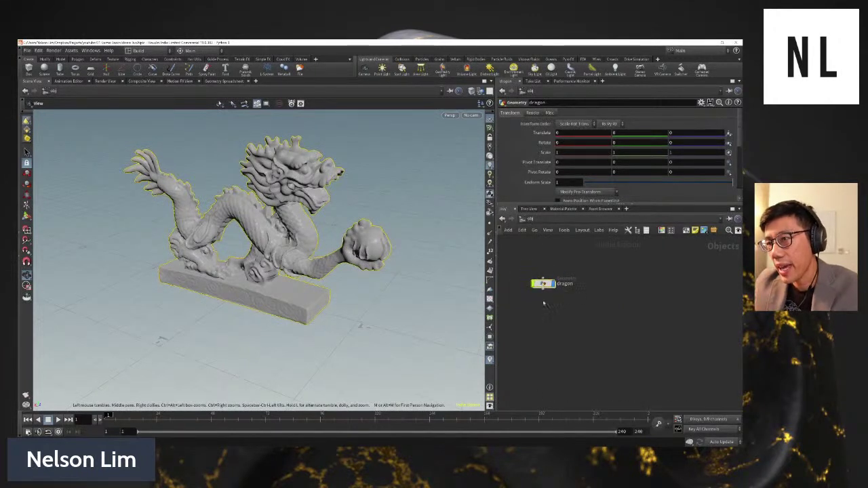
pyautogui.click(541, 314)
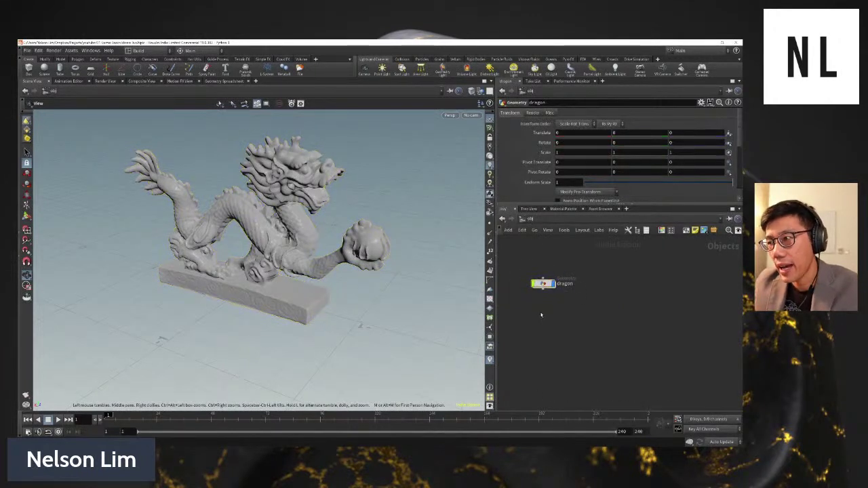
pyautogui.click(533, 220)
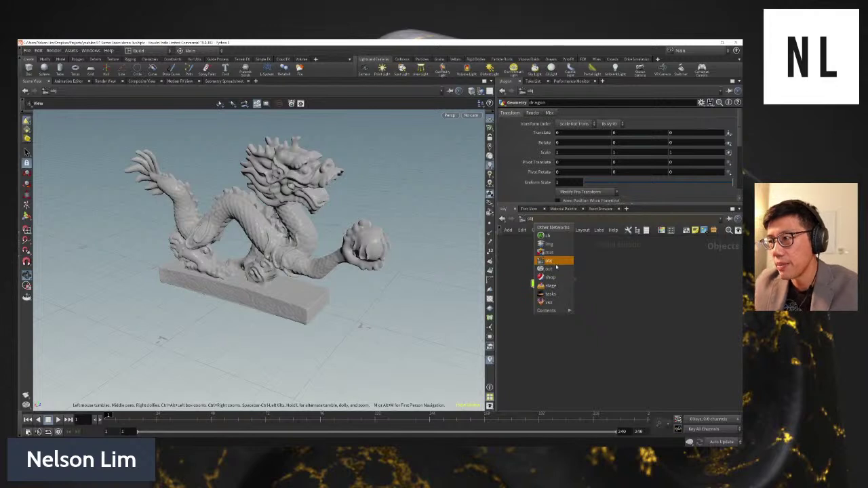
pyautogui.click(550, 285)
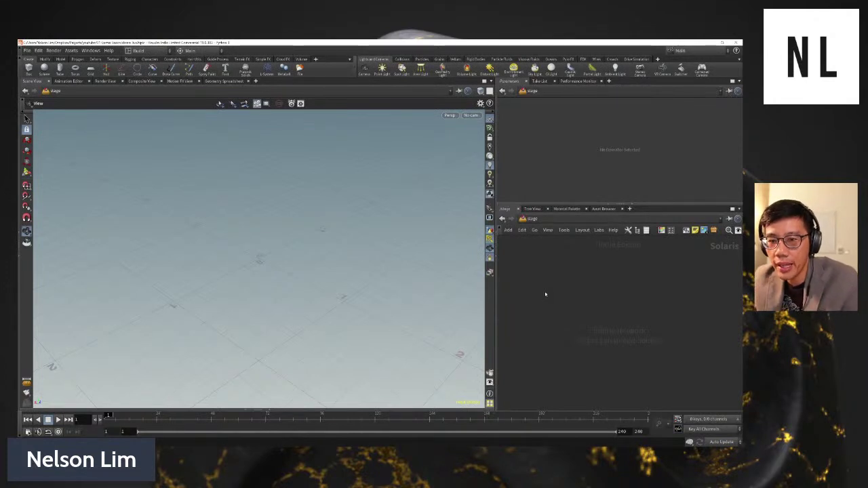
pyautogui.click(547, 219)
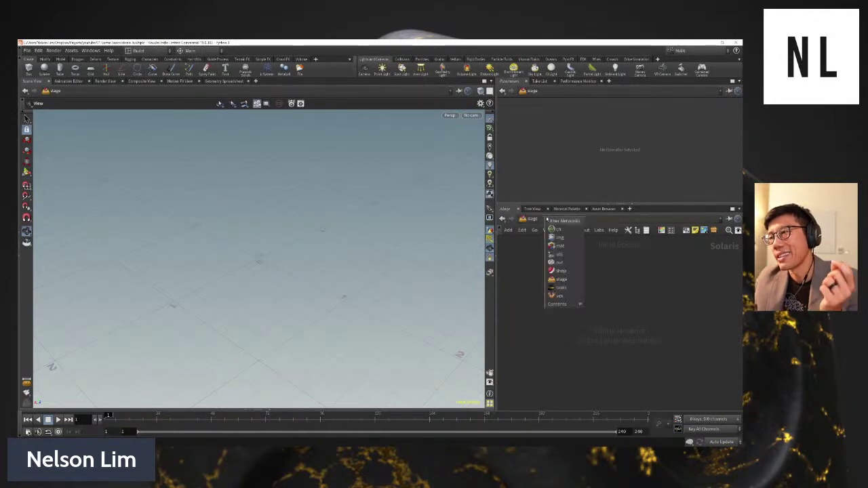
pyautogui.click(533, 220)
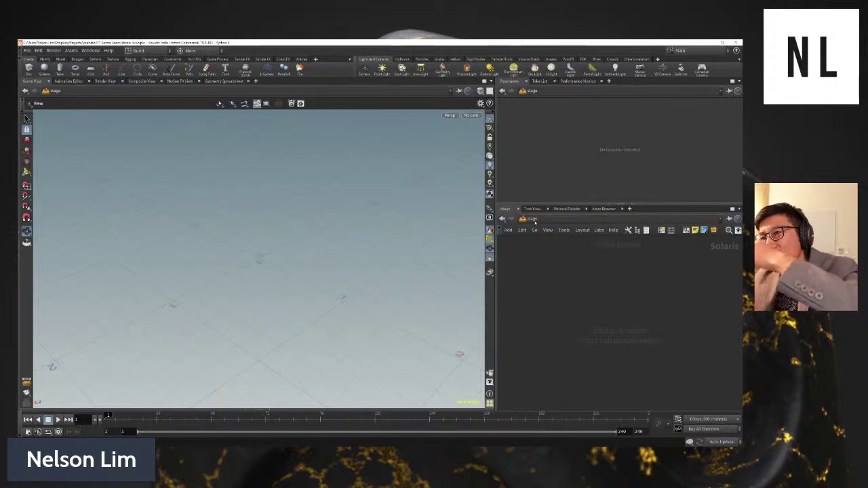
pyautogui.click(533, 220)
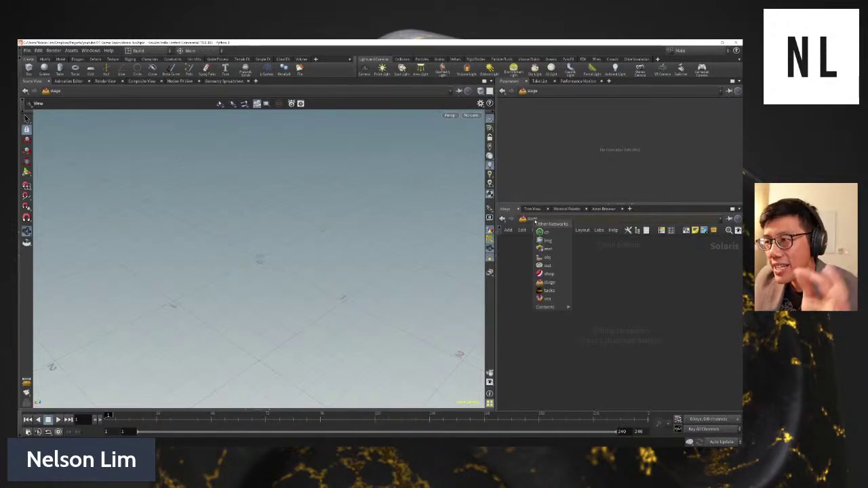
pyautogui.click(514, 271)
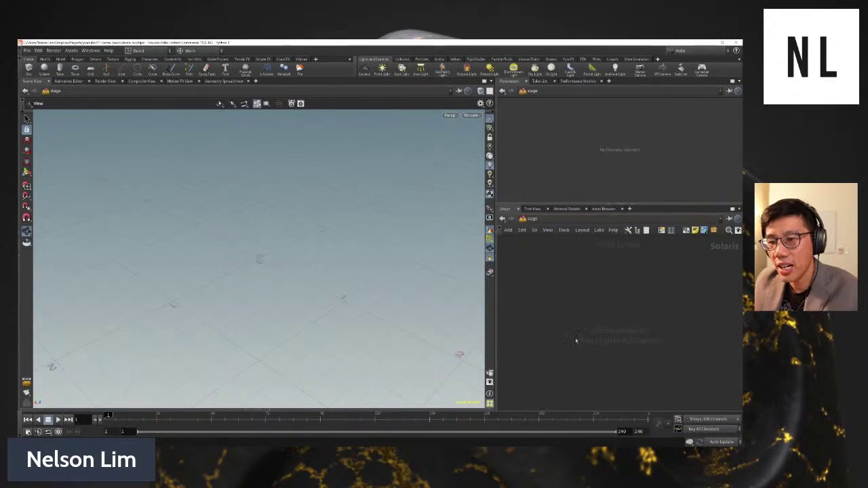
# - Add a SOP Import node to the stage network
pyautogui.press('Tab')
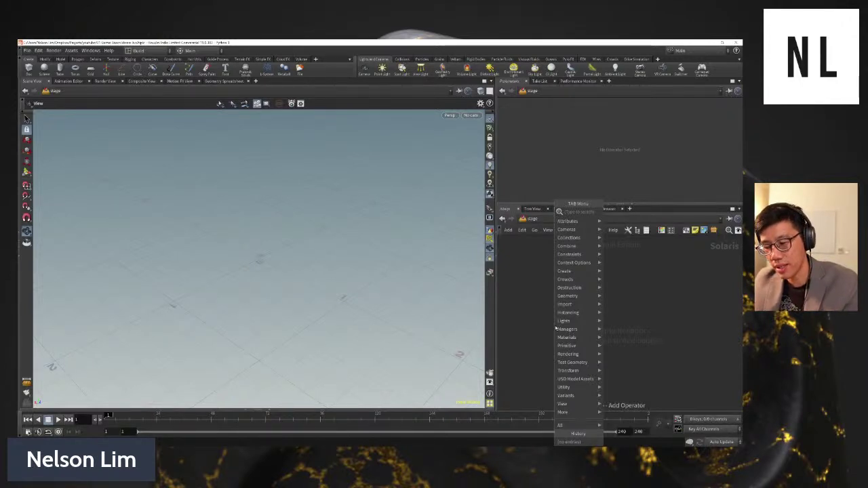
pyautogui.write('lo')
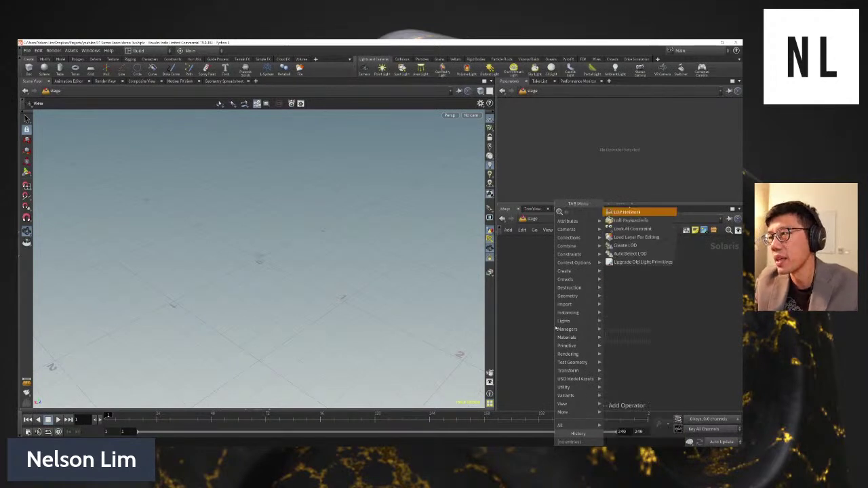
pyautogui.press('BackSpace')
pyautogui.press('BackSpace')
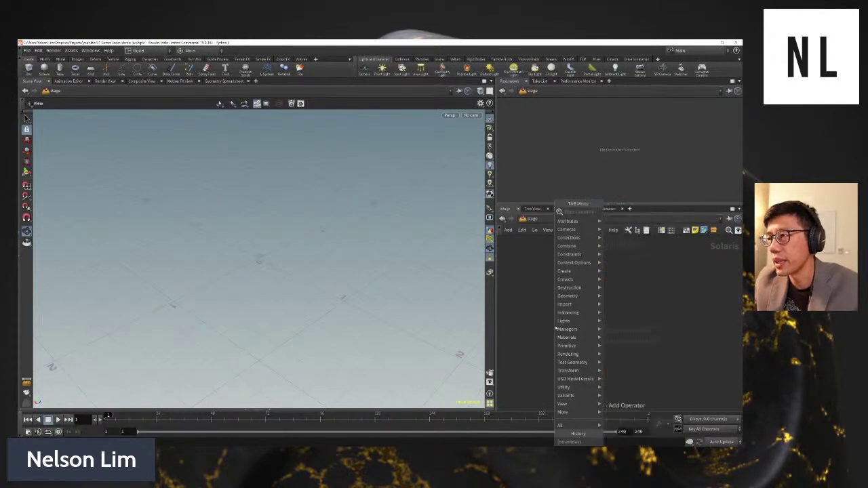
pyautogui.write('sop')
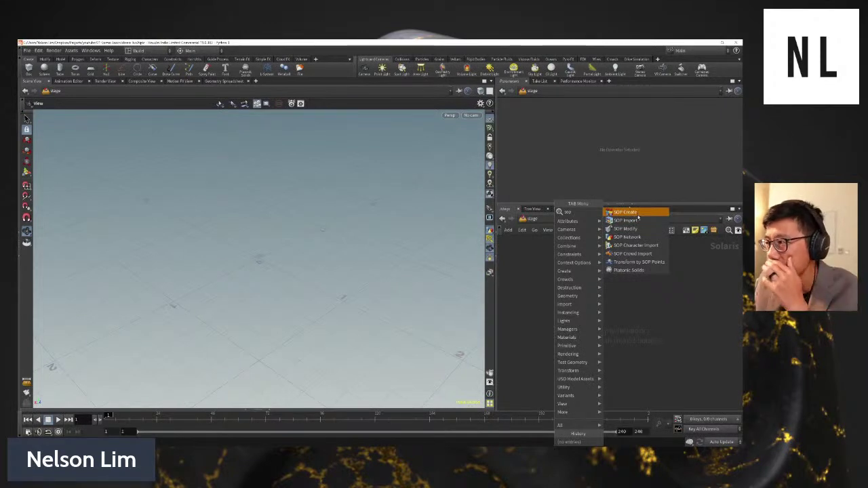
pyautogui.click(637, 222)
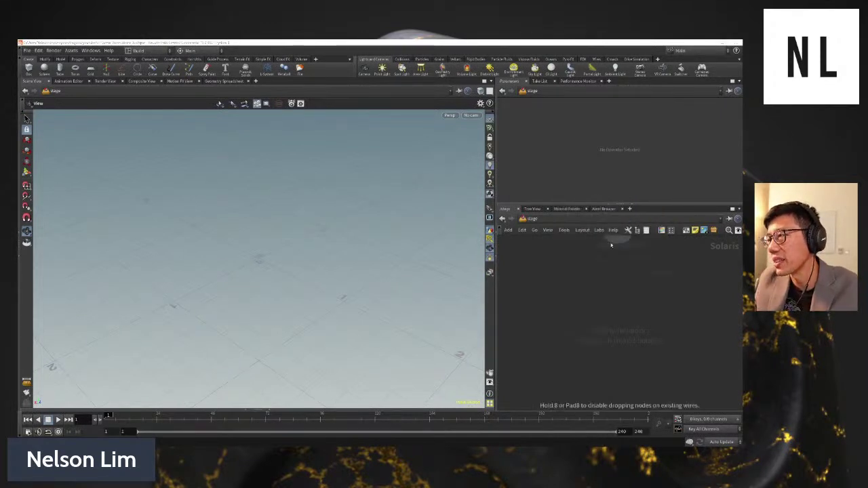
pyautogui.click(540, 288)
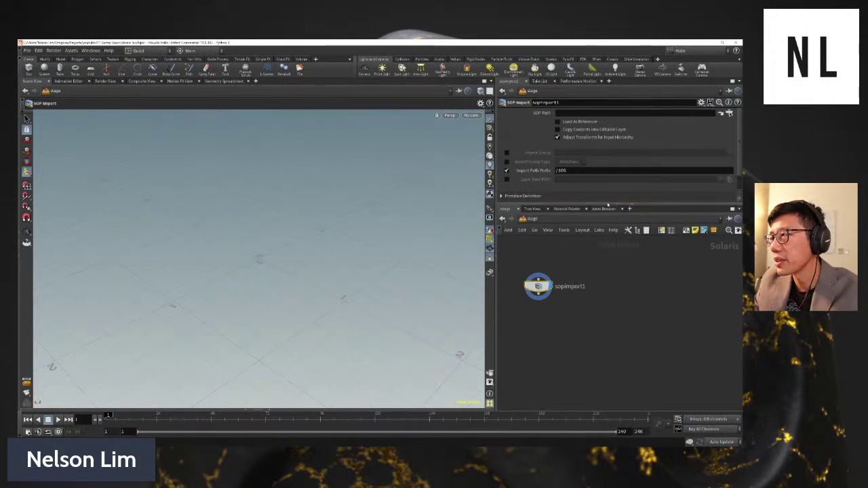
# - Show the node parameters inside the network view and enlarge that view over the parameter pane and part of the viewport
pyautogui.click(610, 206)
pyautogui.press('p')
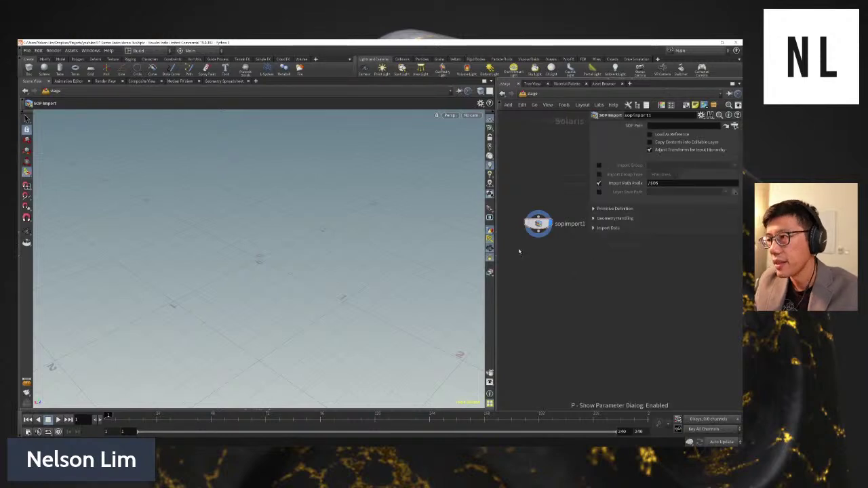
pyautogui.moveTo(496, 288); pyautogui.dragTo(366, 289)
pyautogui.moveTo(476, 226); pyautogui.dragTo(475, 206)
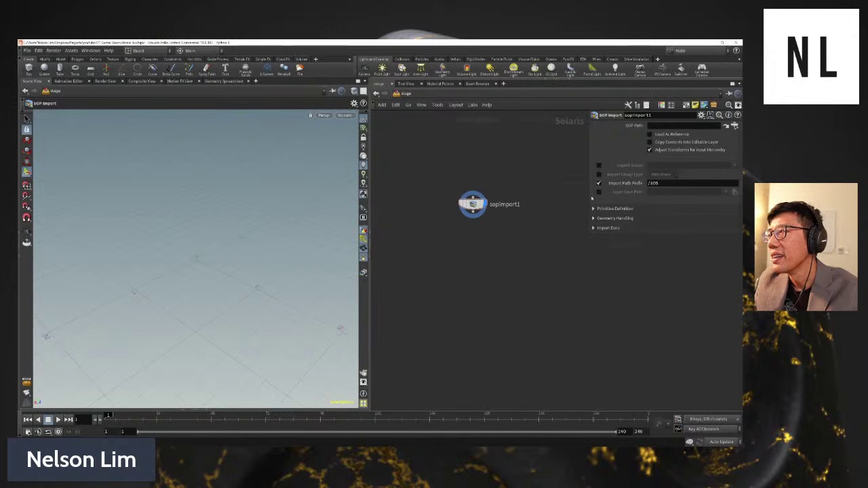
# - Set the SOP Import node's SOP path to /obj/dragon to bring the dragon geometry onto the stage
pyautogui.click(735, 126)
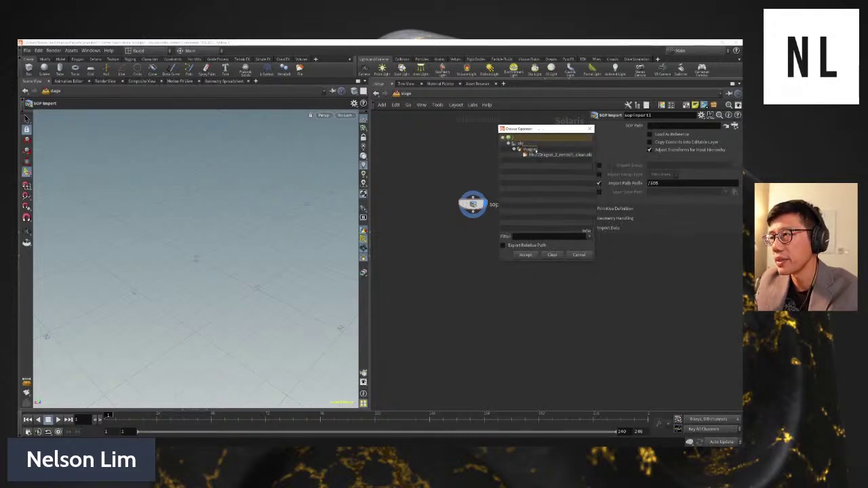
pyautogui.click(532, 149)
pyautogui.click(525, 254)
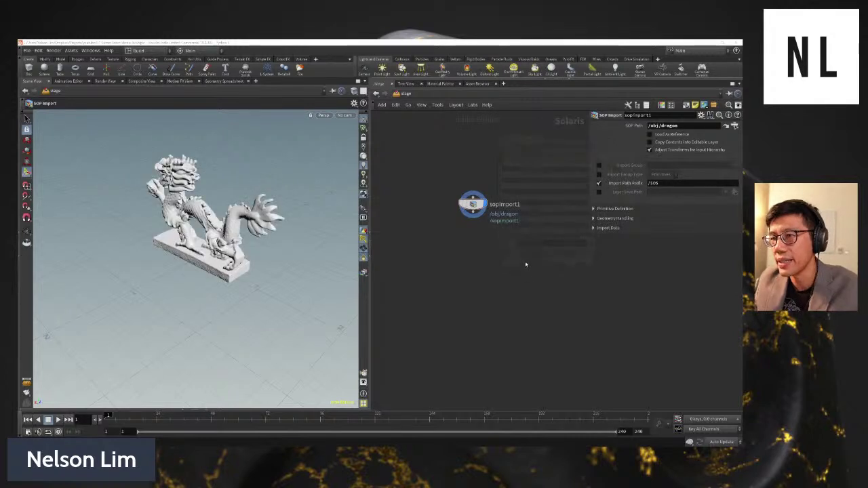
pyautogui.moveTo(269, 245); pyautogui.dragTo(225, 213)
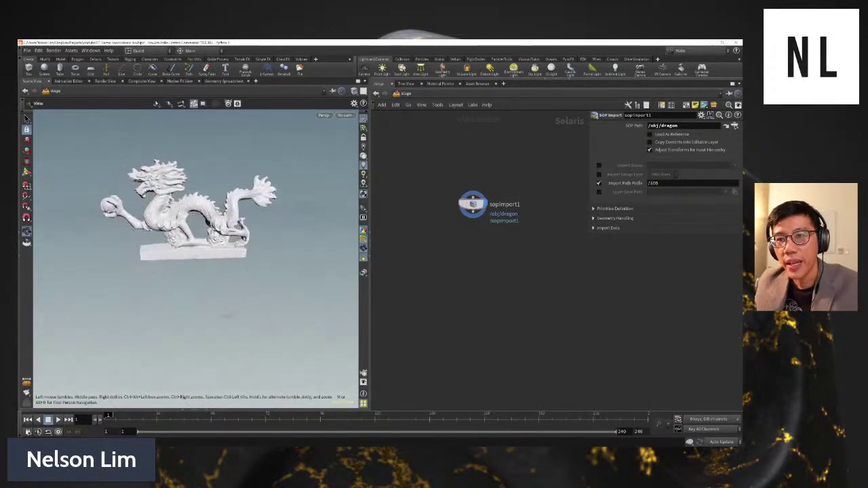
# - Switch the desktop layout to Solaris and narrow the scene graph tree pane to give the scene graph details more width
pyautogui.click(155, 51)
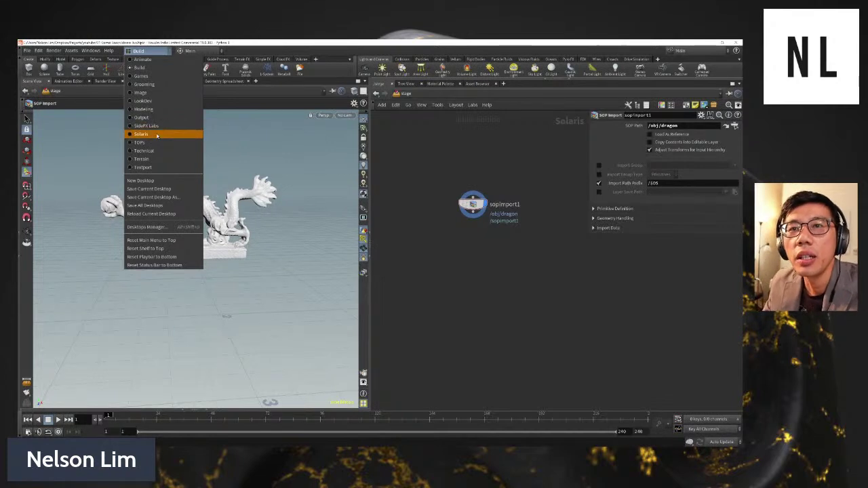
pyautogui.click(157, 53)
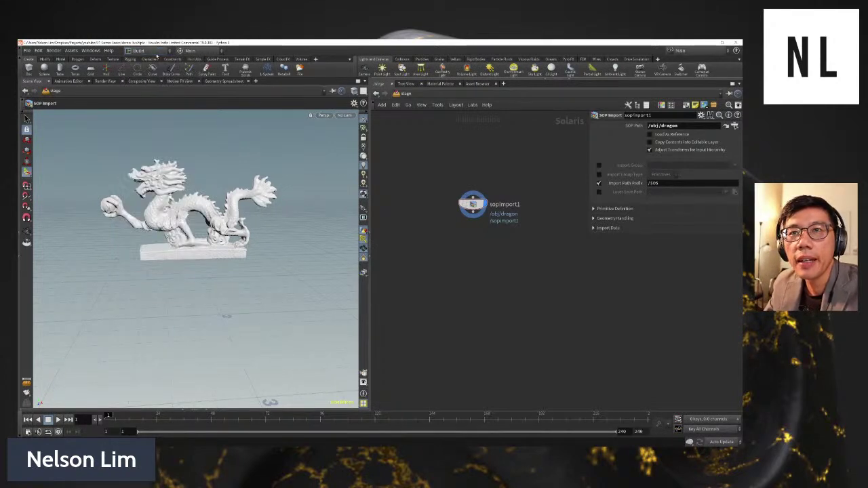
pyautogui.click(157, 53)
pyautogui.click(160, 133)
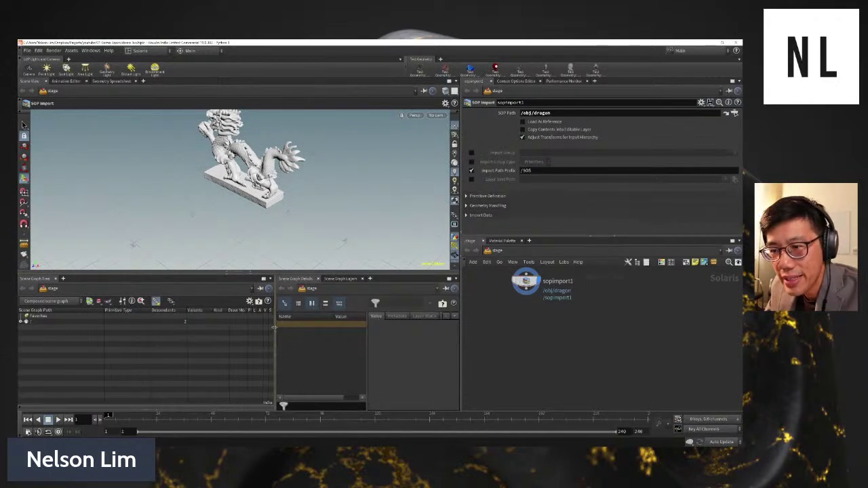
pyautogui.moveTo(276, 327); pyautogui.dragTo(250, 328)
pyautogui.scroll(1, 535, 298)
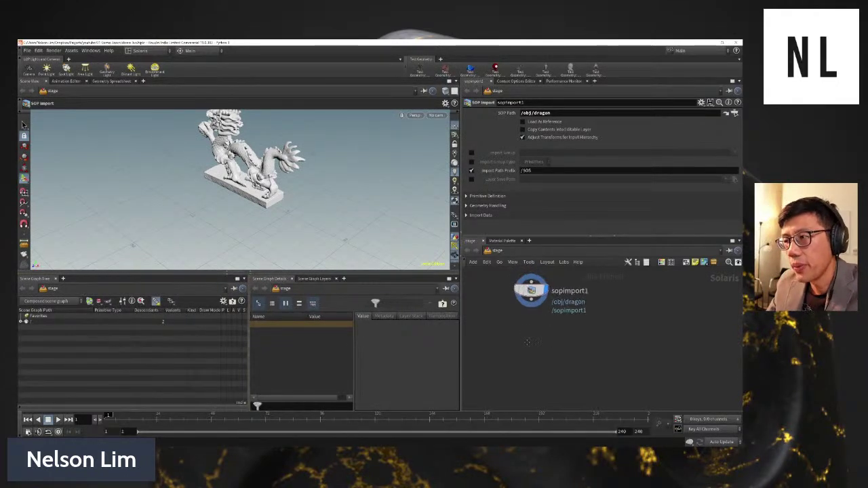
# - Expand the scene graph tree down to sopimport1 and select its mesh_0 primitive to inspect the imported dragon
pyautogui.moveTo(533, 297)
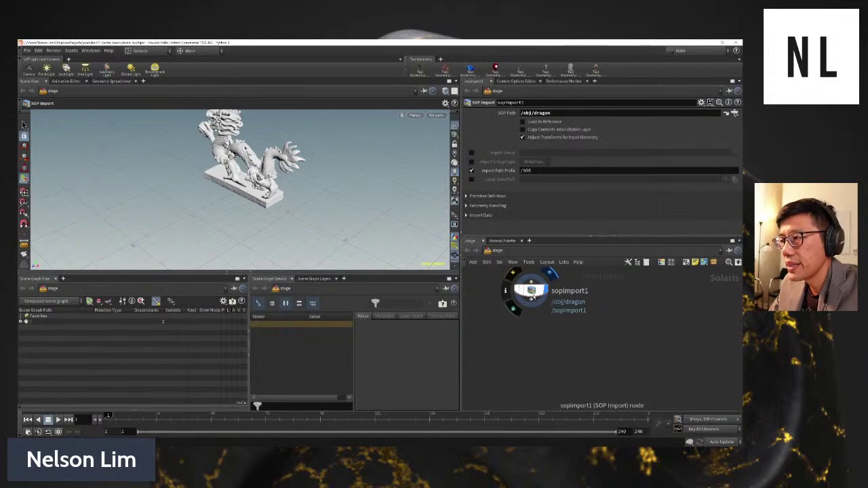
pyautogui.click(21, 321)
pyautogui.click(27, 327)
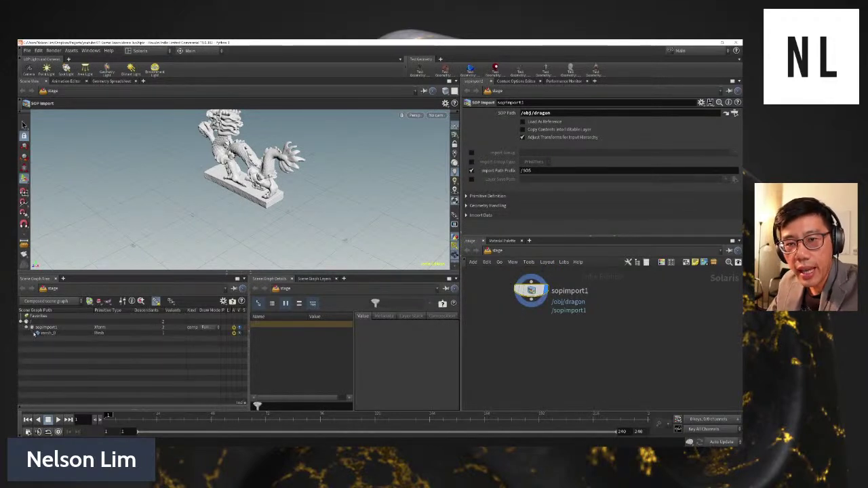
pyautogui.click(43, 333)
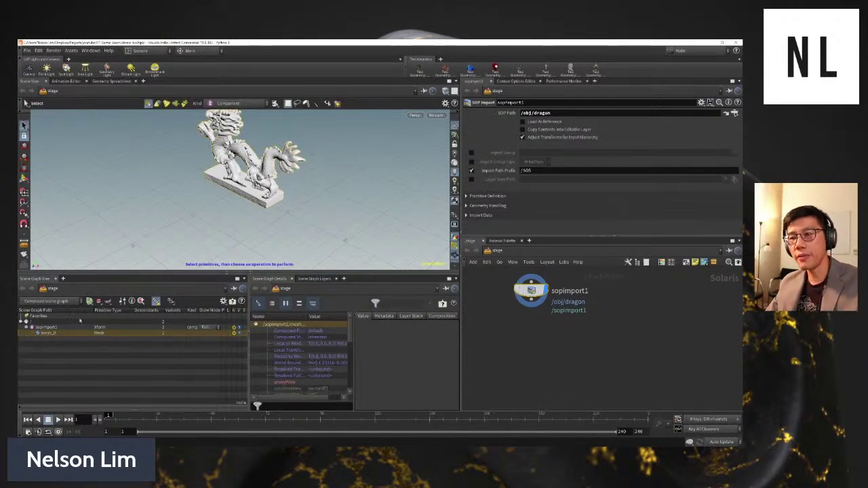
pyautogui.scroll(4, 255, 189)
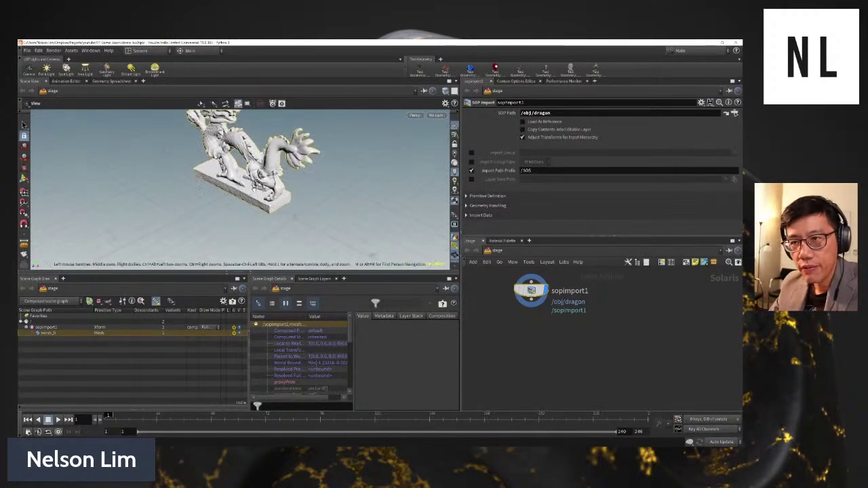
pyautogui.moveTo(255, 190); pyautogui.dragTo(287, 177)
pyautogui.moveTo(288, 189); pyautogui.dragTo(299, 264, button='middle')
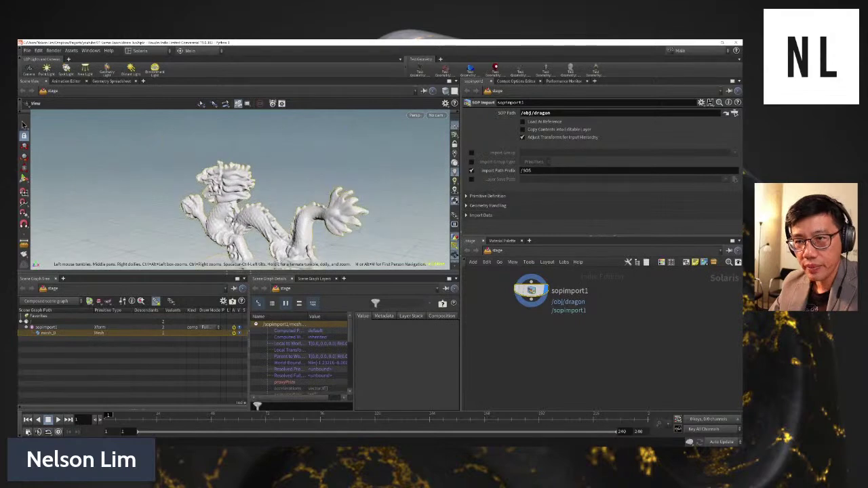
pyautogui.moveTo(298, 264); pyautogui.dragTo(288, 193)
pyautogui.press('s')
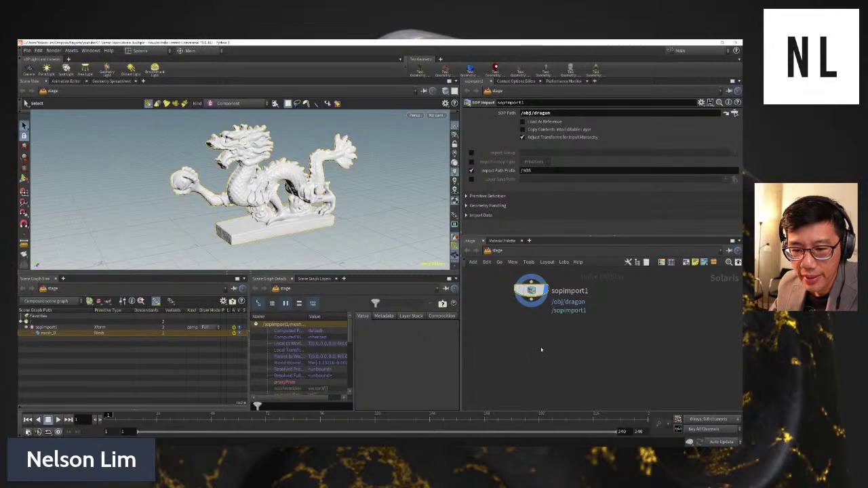
# - Add an Environment Light to the stage network, placed below and beside the SOP Import node
pyautogui.moveTo(541, 350); pyautogui.dragTo(523, 348, button='middle')
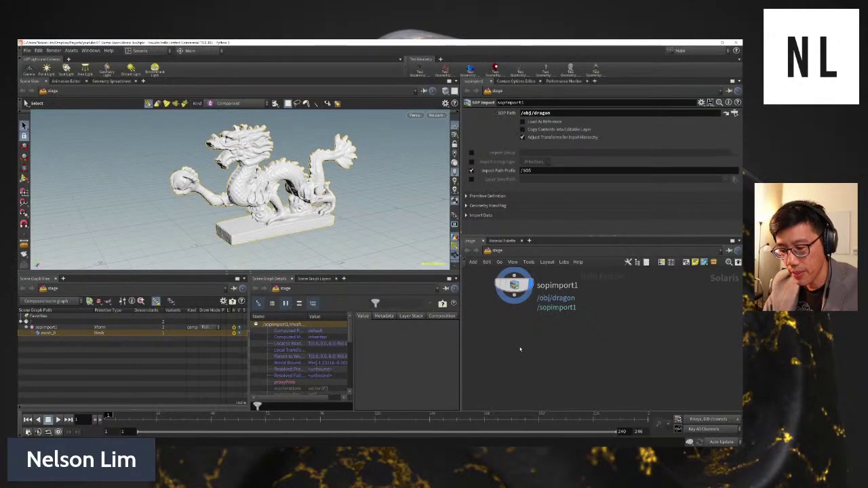
pyautogui.press('Tab')
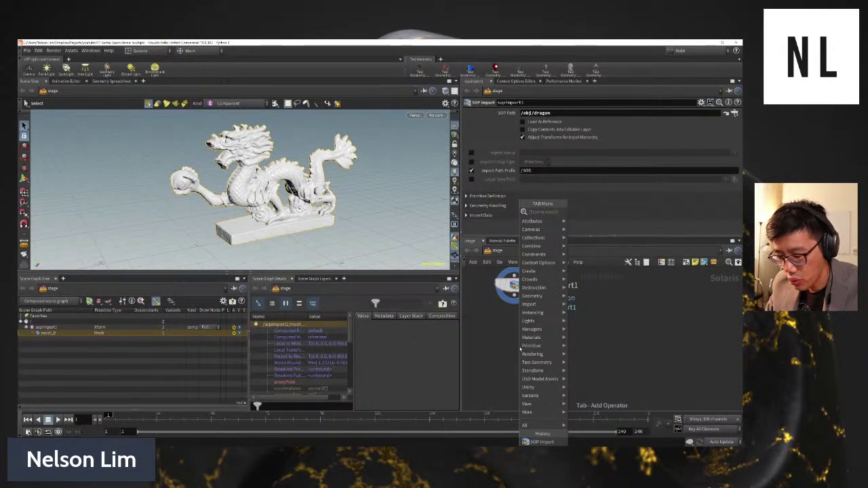
pyautogui.write('light')
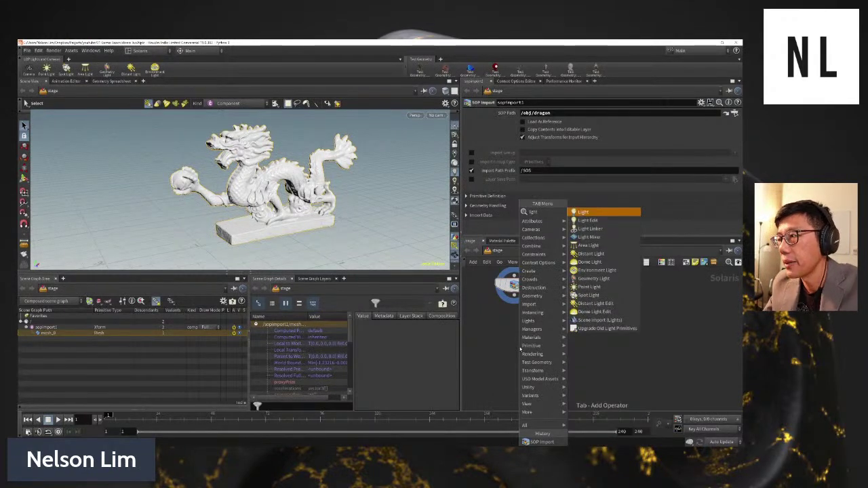
pyautogui.click(611, 271)
pyautogui.click(595, 341)
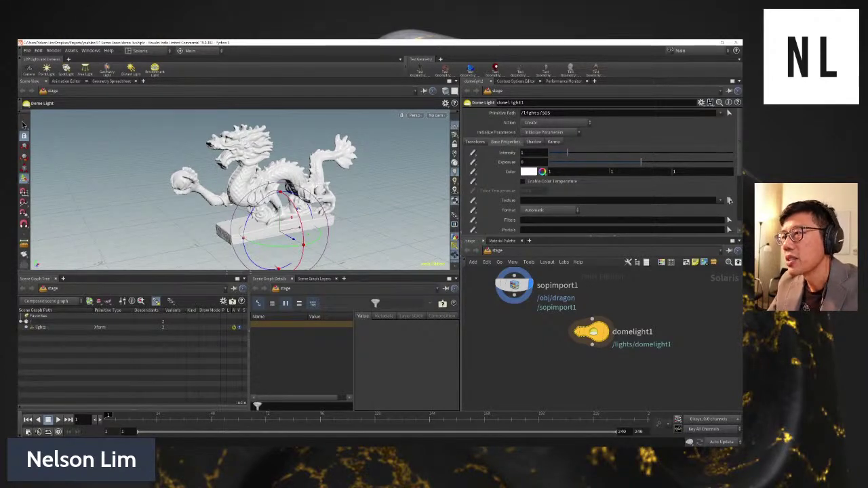
# - Set the dome light's texture to HDRIHaven_skylit_garage_2k.rat from the $HFS/houdini/pic/hdri folder
pyautogui.click(730, 201)
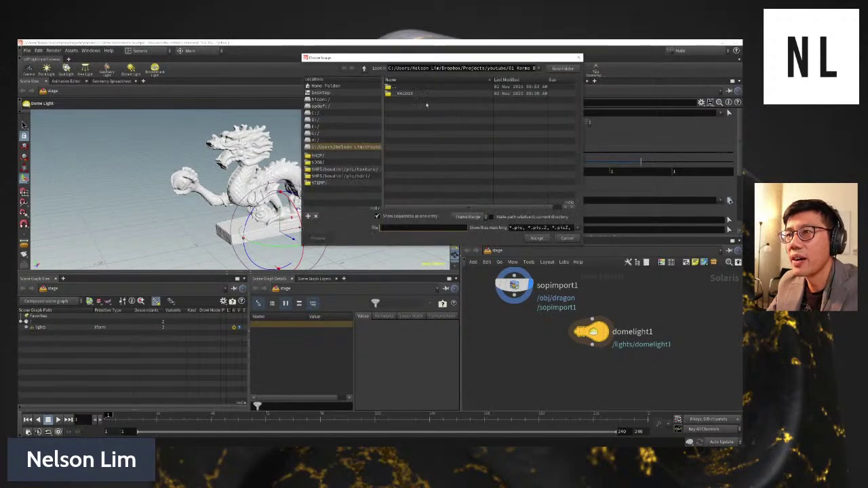
pyautogui.click(352, 176)
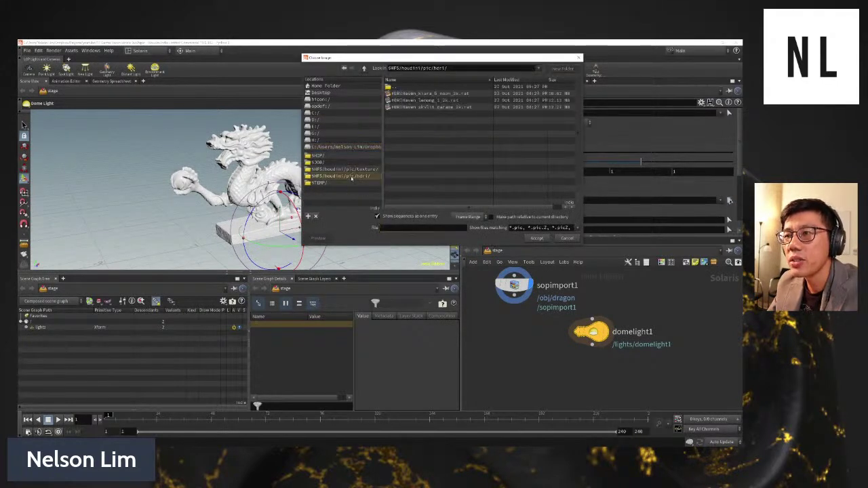
pyautogui.click(427, 107)
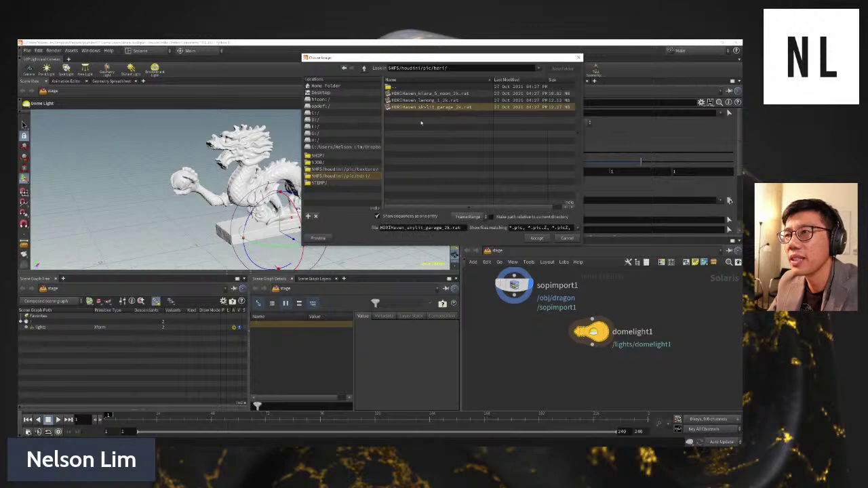
pyautogui.click(537, 238)
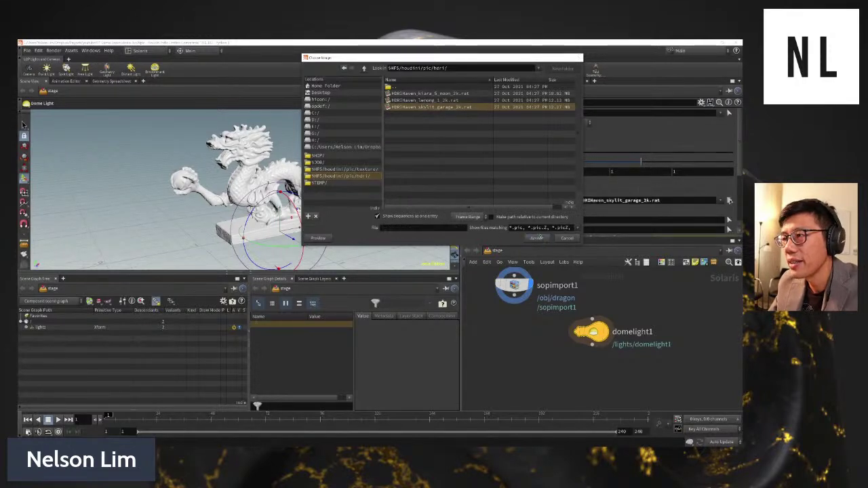
# - Add a Merge node fed by the SOP Import and then the dome light, and set its display flag
pyautogui.moveTo(535, 322); pyautogui.dragTo(541, 366, button='middle')
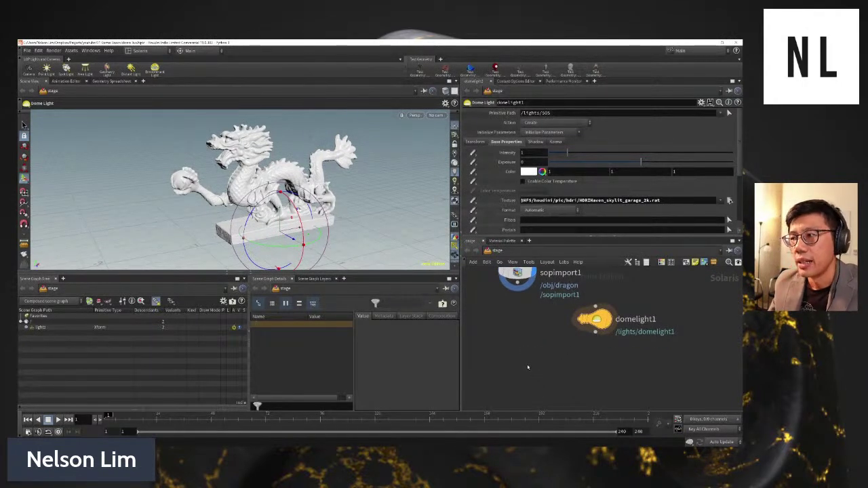
pyautogui.press('Tab')
pyautogui.write('merge')
pyautogui.press('Return')
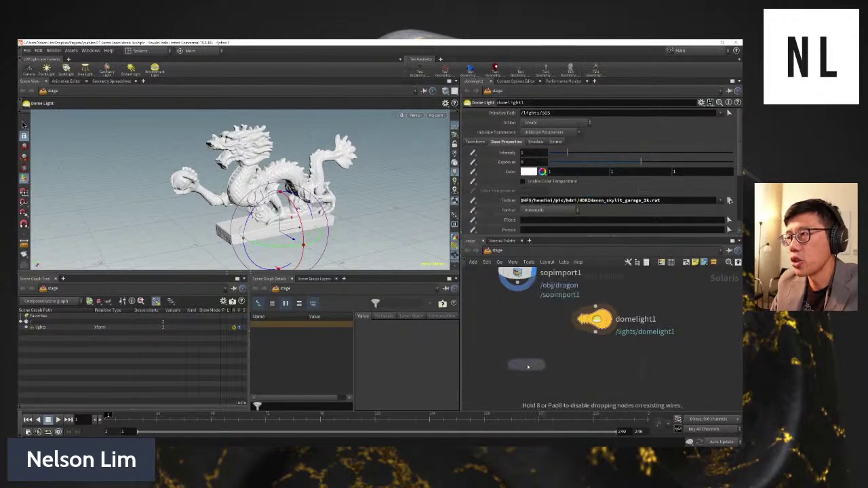
pyautogui.click(528, 366)
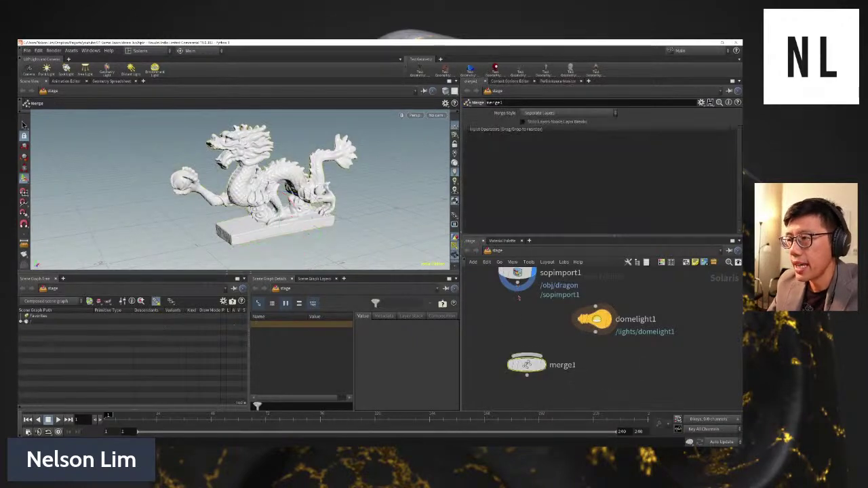
pyautogui.moveTo(527, 357); pyautogui.dragTo(518, 292)
pyautogui.moveTo(595, 332); pyautogui.dragTo(536, 364)
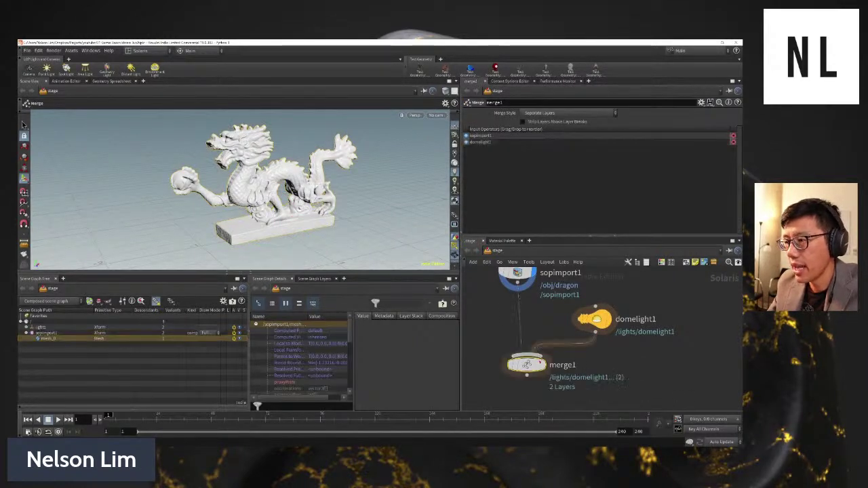
pyautogui.click(543, 366)
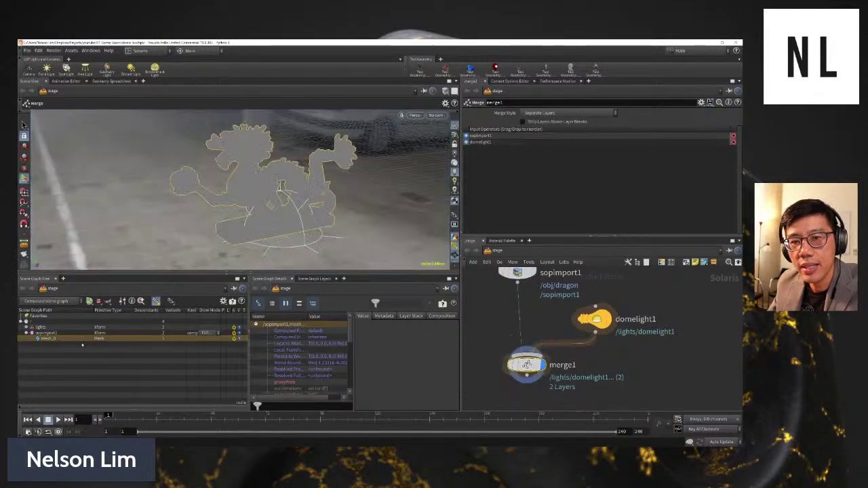
# - Move the Merge node further down to make room between it and the SOP Import node
pyautogui.moveTo(527, 365); pyautogui.dragTo(522, 377)
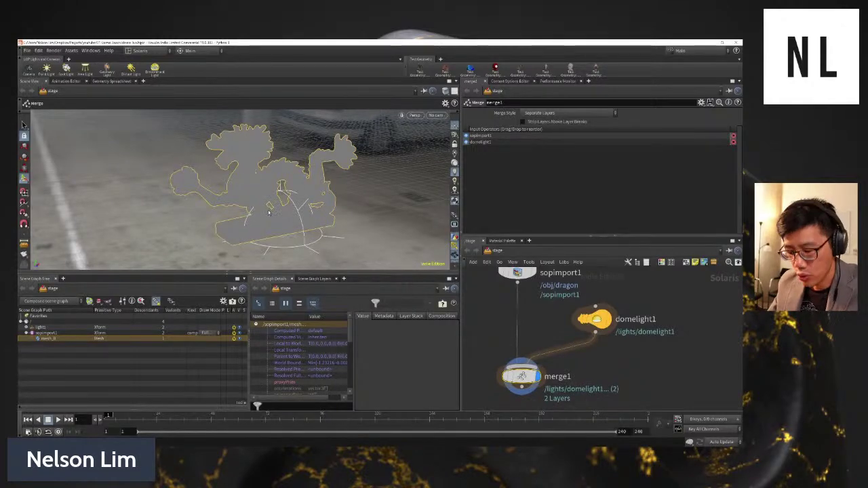
pyautogui.press('Escape')
pyautogui.moveTo(326, 175); pyautogui.dragTo(252, 203)
pyautogui.press('Return')
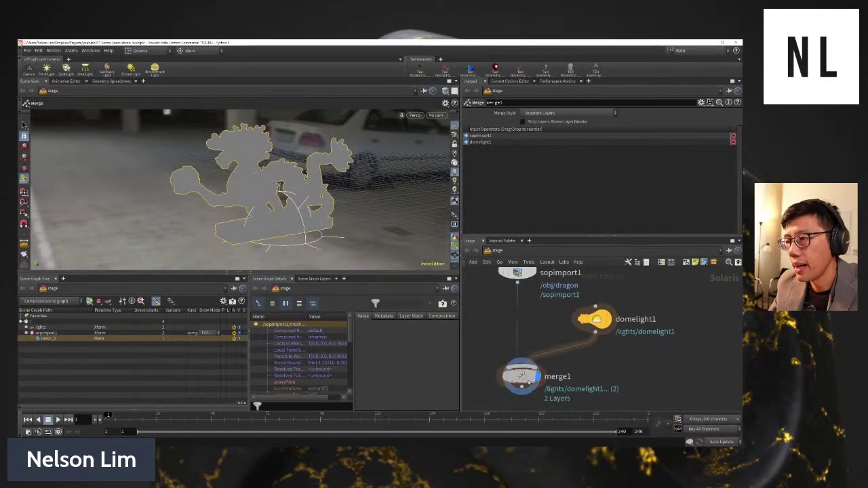
pyautogui.moveTo(528, 379); pyautogui.dragTo(530, 392)
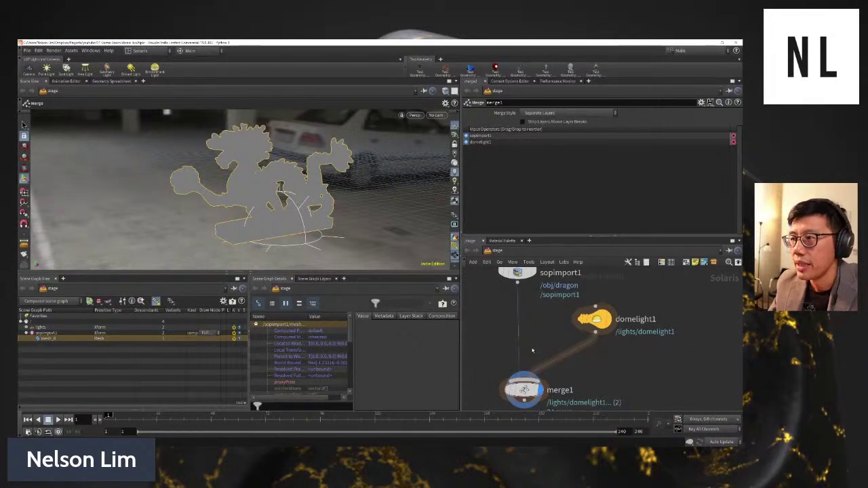
pyautogui.moveTo(524, 389); pyautogui.dragTo(526, 392)
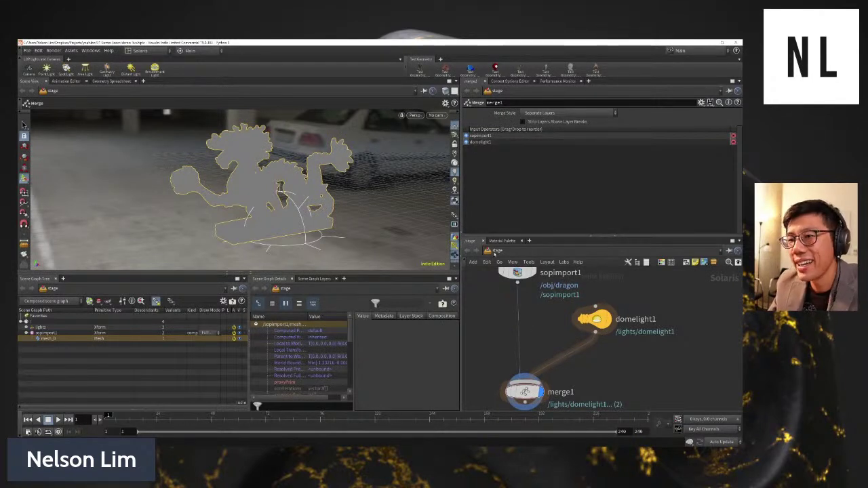
pyautogui.moveTo(517, 273); pyautogui.dragTo(520, 276)
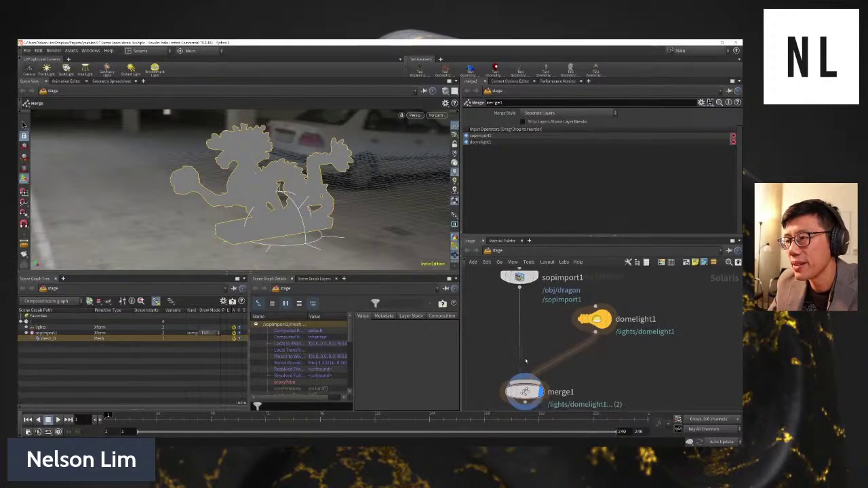
# - Add a Material Library node to the stage network beside the wire from the SOP Import node
pyautogui.press('Tab')
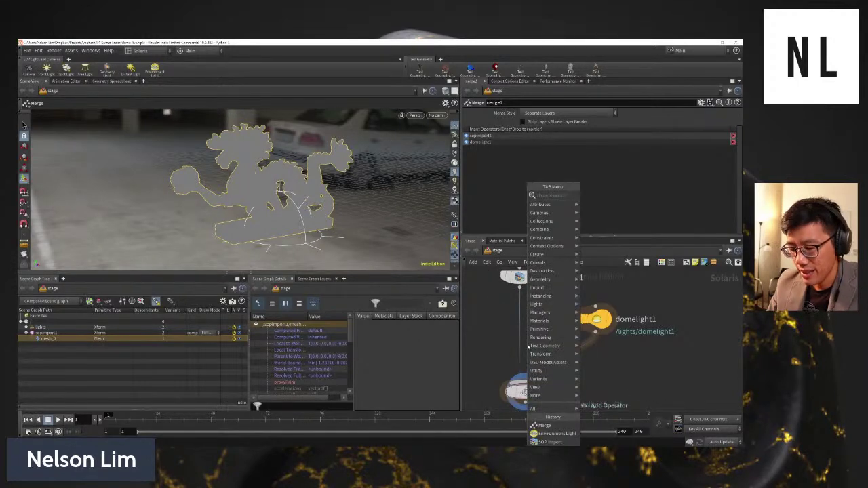
pyautogui.write('mater')
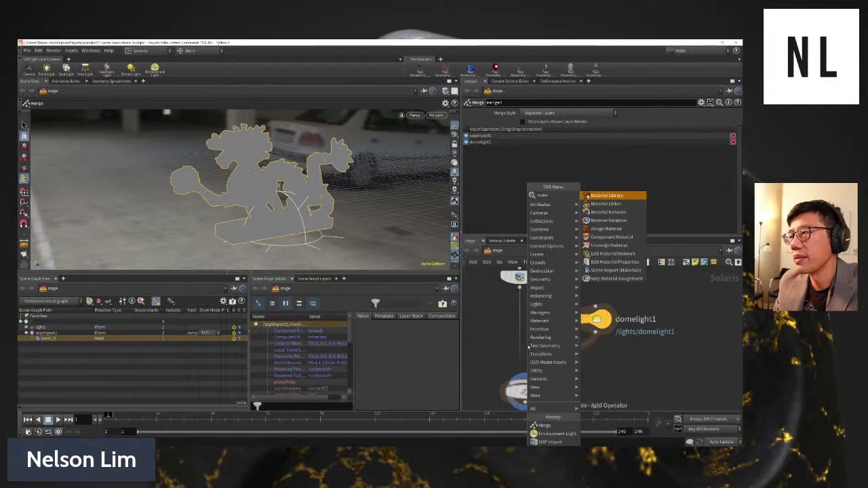
pyautogui.press('Return')
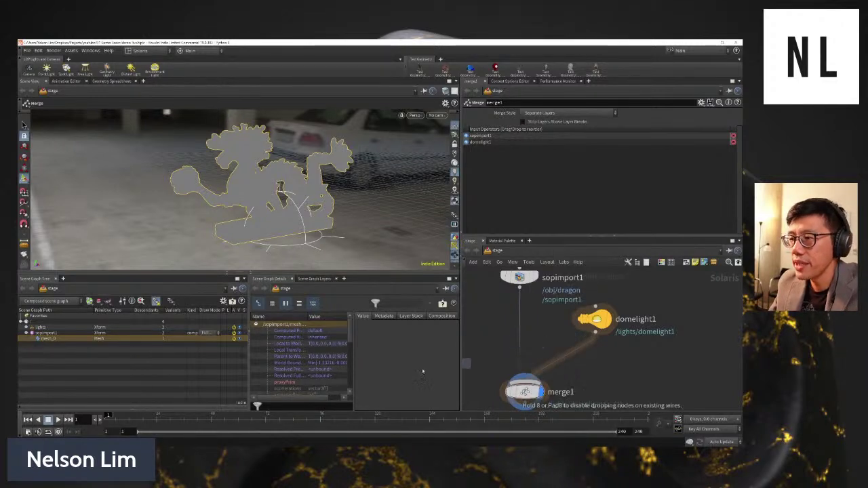
pyautogui.click(463, 360)
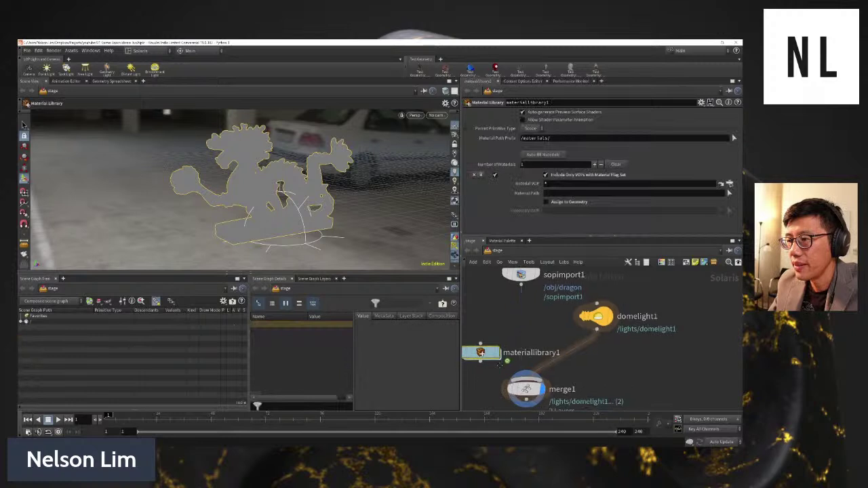
# - Move the dome light down beside the Merge node and insert the Material Library into the wire between SOP Import and Merge
pyautogui.scroll(-2, 523, 341)
pyautogui.moveTo(540, 343); pyautogui.dragTo(542, 366)
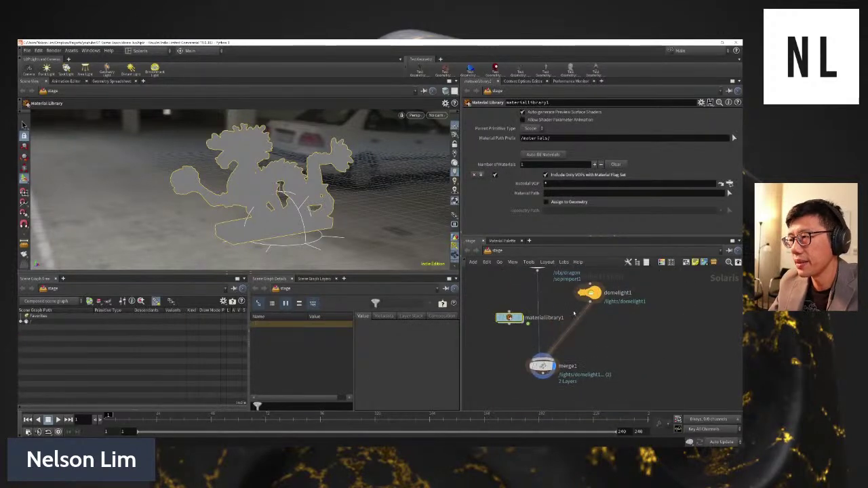
pyautogui.moveTo(587, 293); pyautogui.dragTo(598, 338)
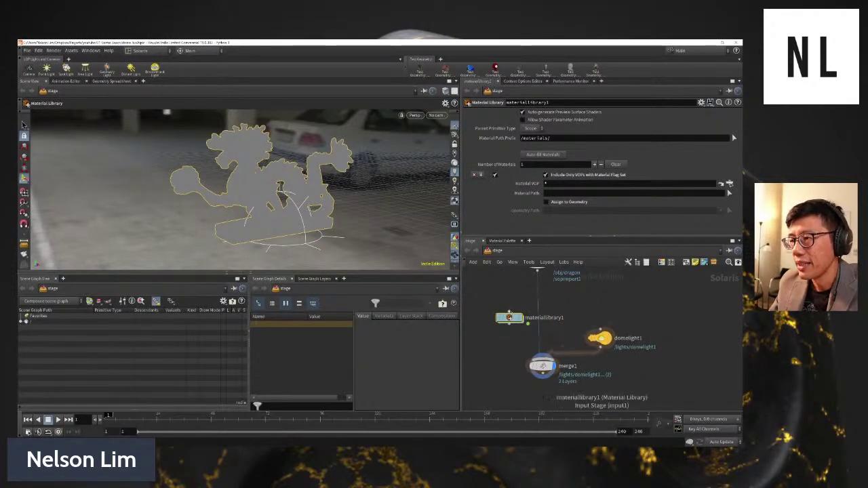
pyautogui.moveTo(508, 317); pyautogui.dragTo(537, 296)
pyautogui.moveTo(537, 296)
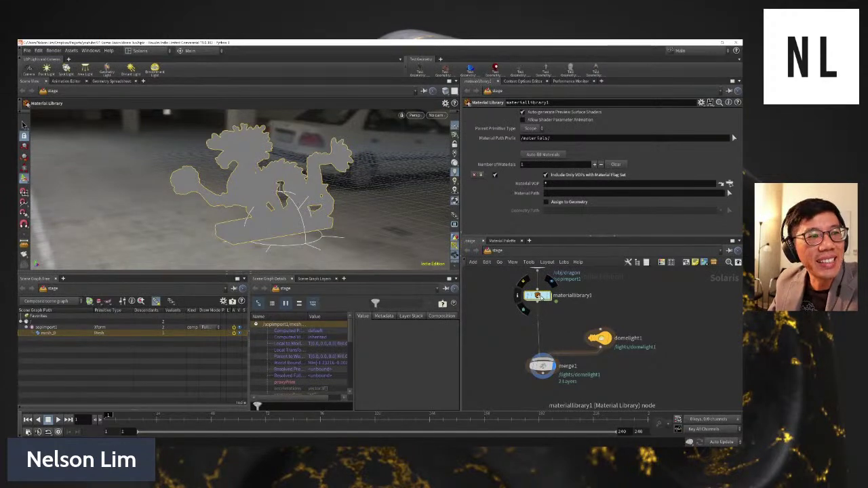
# - Add a Principled Shader node inside the Material Library
pyautogui.doubleClick(537, 296)
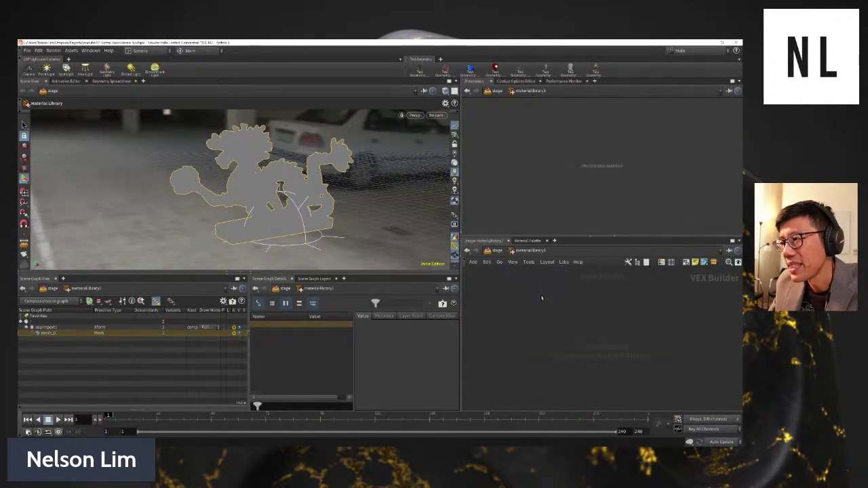
pyautogui.press('Tab')
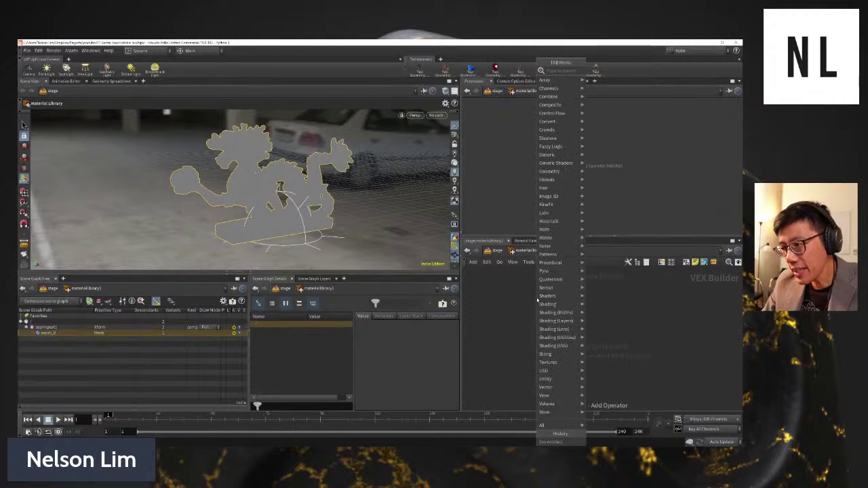
pyautogui.write('principled')
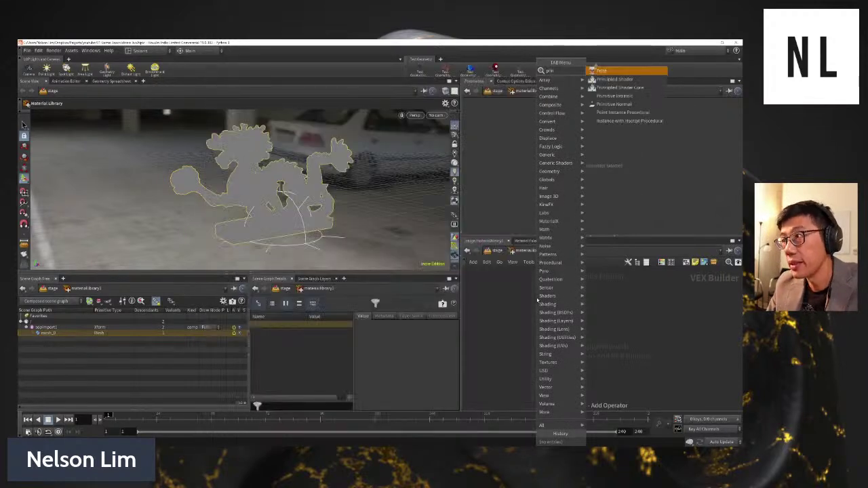
pyautogui.press('Return')
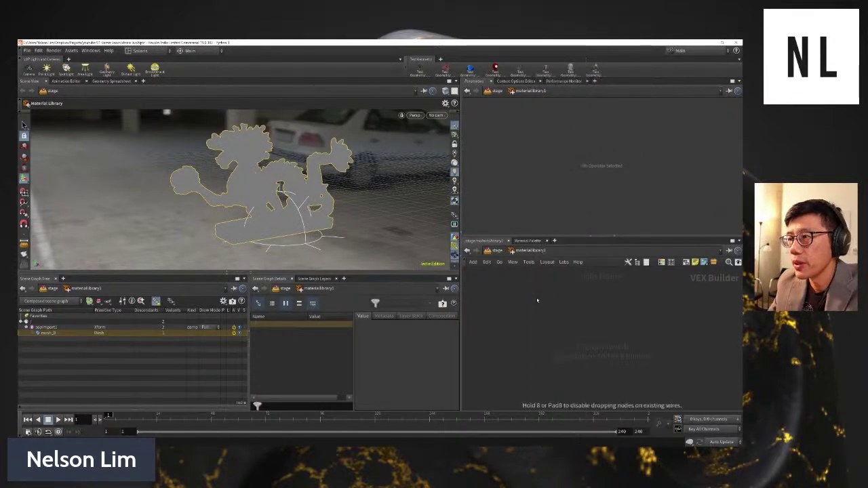
pyautogui.click(537, 299)
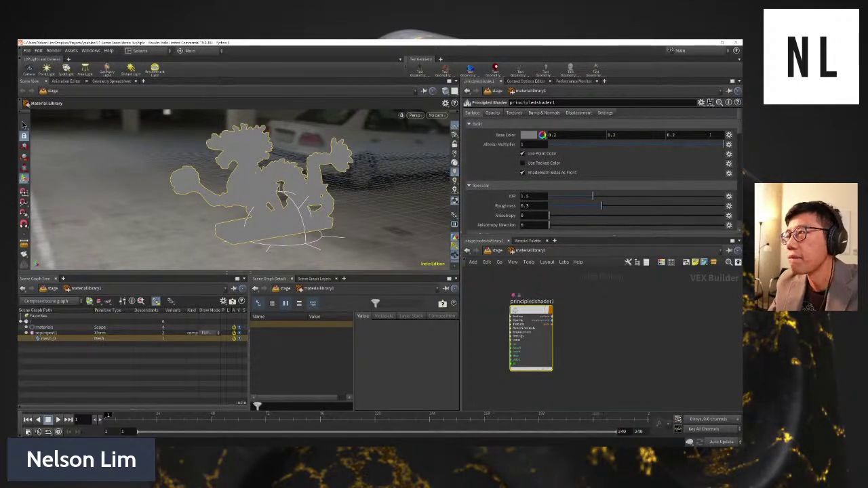
# - Apply the Gold Paint preset to the Principled Shader and rename the node gold
pyautogui.click(703, 101)
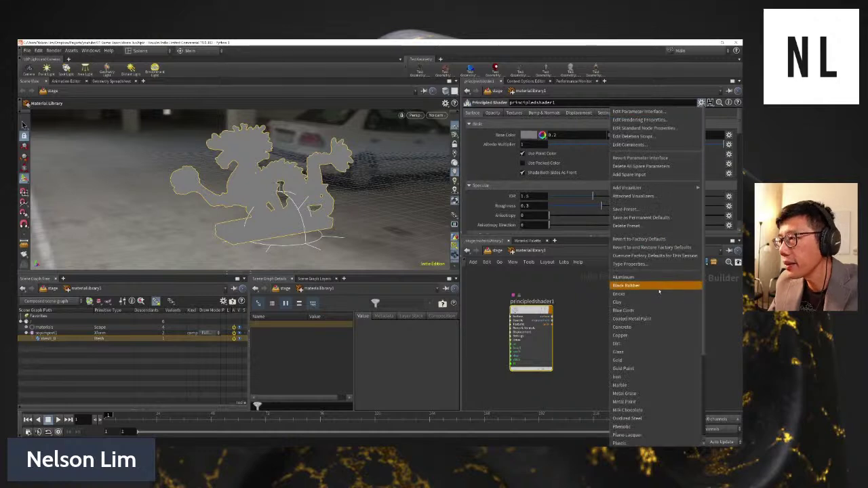
pyautogui.scroll(-1, 653, 356)
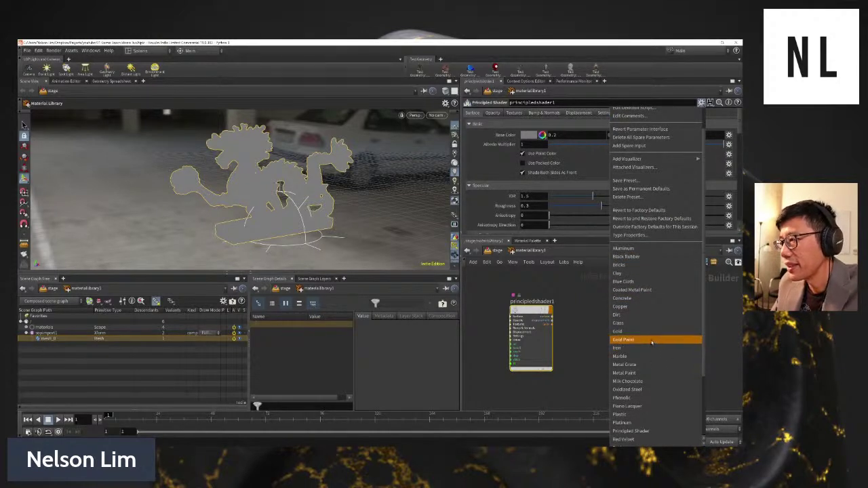
pyautogui.click(653, 340)
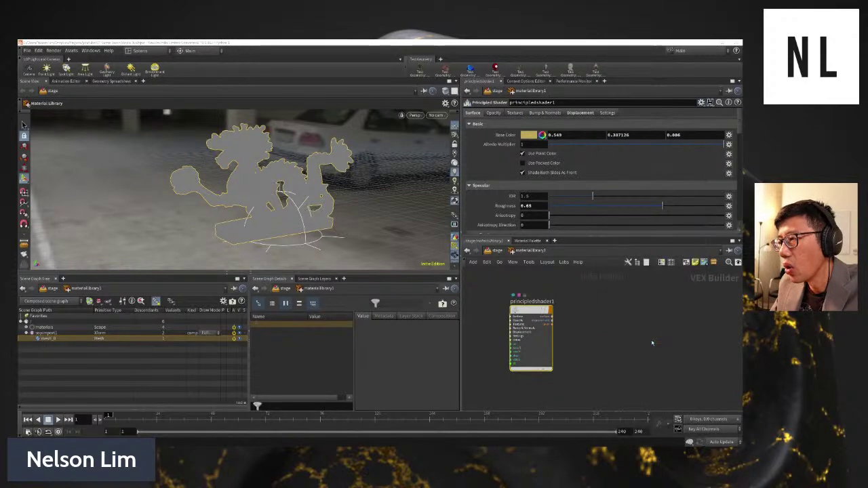
pyautogui.doubleClick(532, 301)
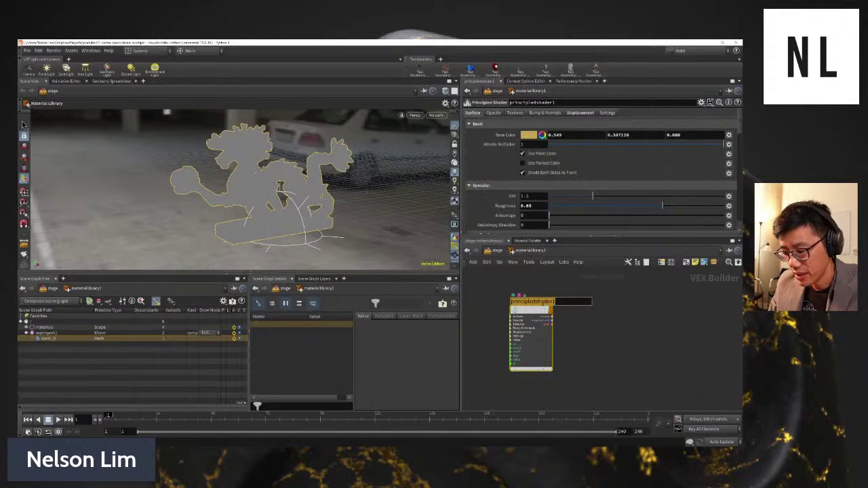
pyautogui.write('gold')
pyautogui.press('Return')
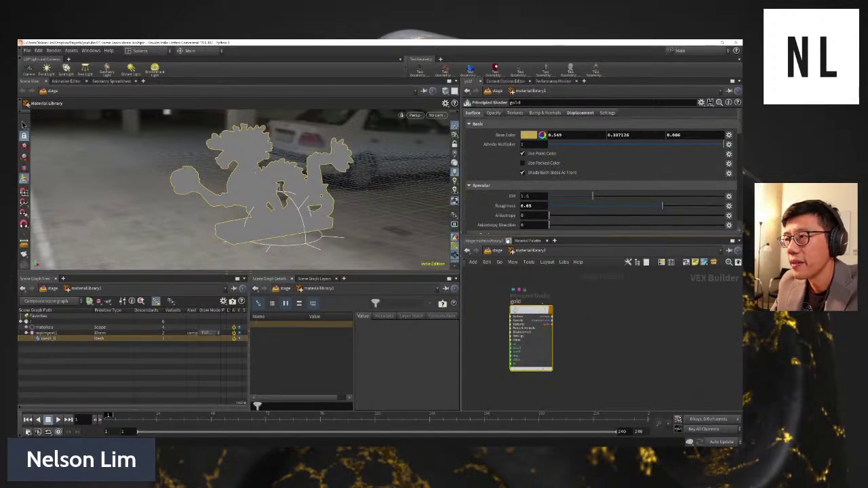
# - Return to the stage network and move the Merge node slightly further down
pyautogui.click(492, 251)
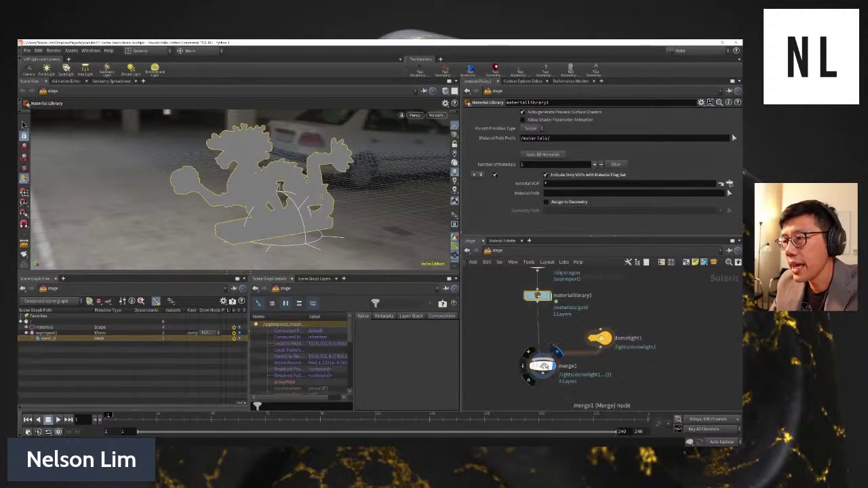
pyautogui.moveTo(542, 365); pyautogui.dragTo(542, 372)
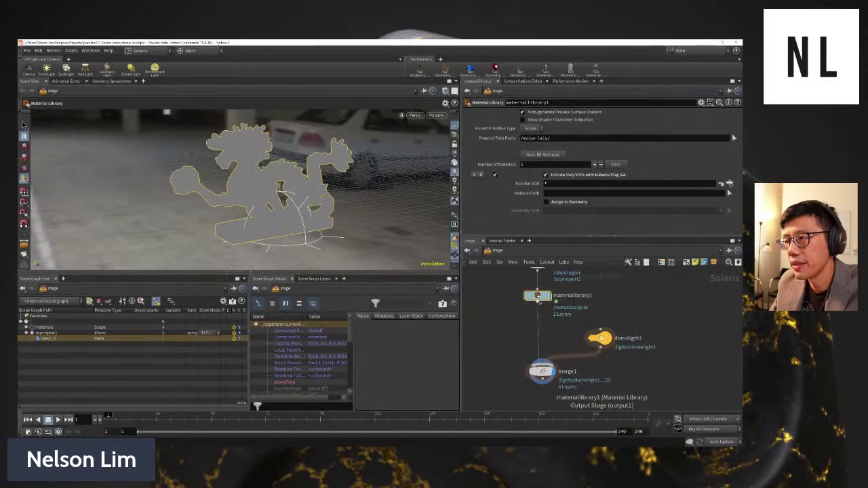
pyautogui.click(538, 297)
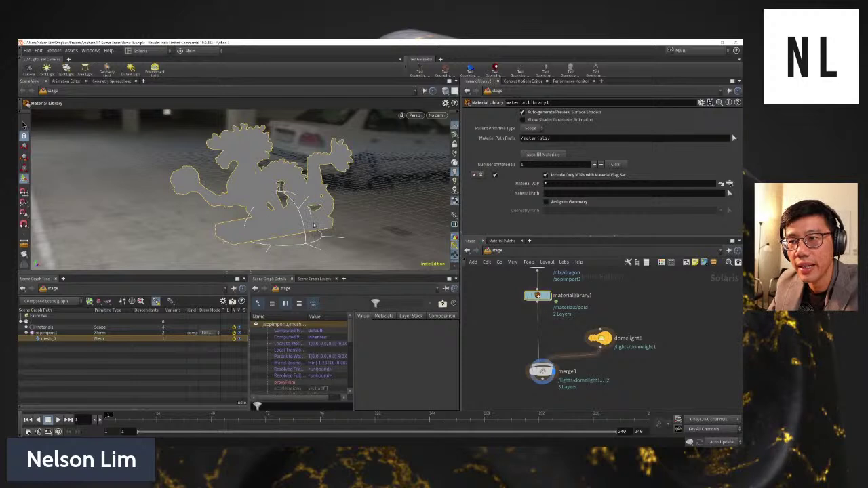
# - Assign the gold shader from the Material Library to the dragon as the material on the whole sopimport1 component
pyautogui.doubleClick(538, 296)
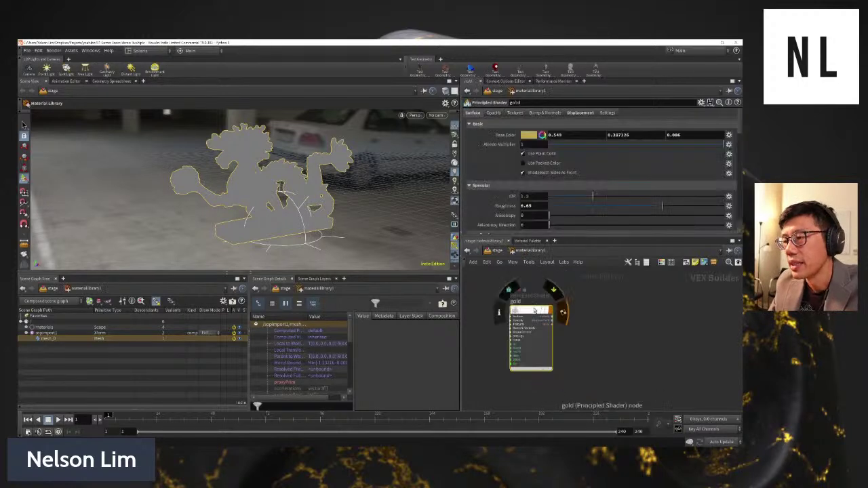
pyautogui.press('u')
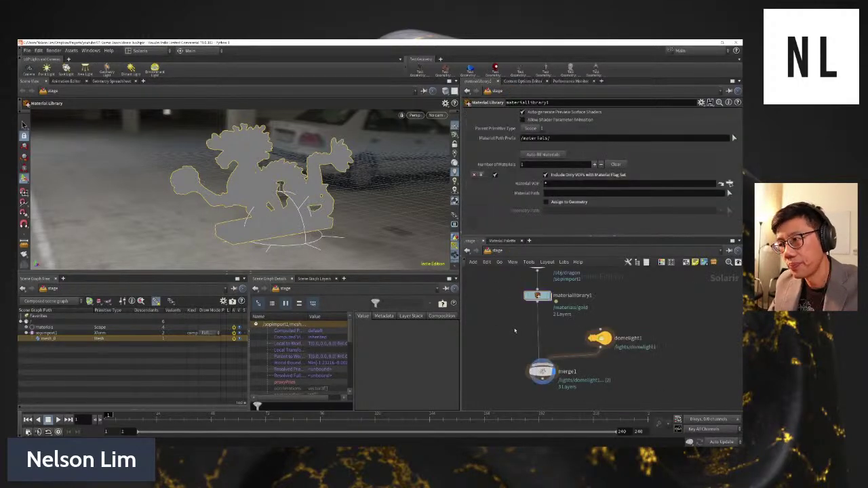
pyautogui.doubleClick(539, 297)
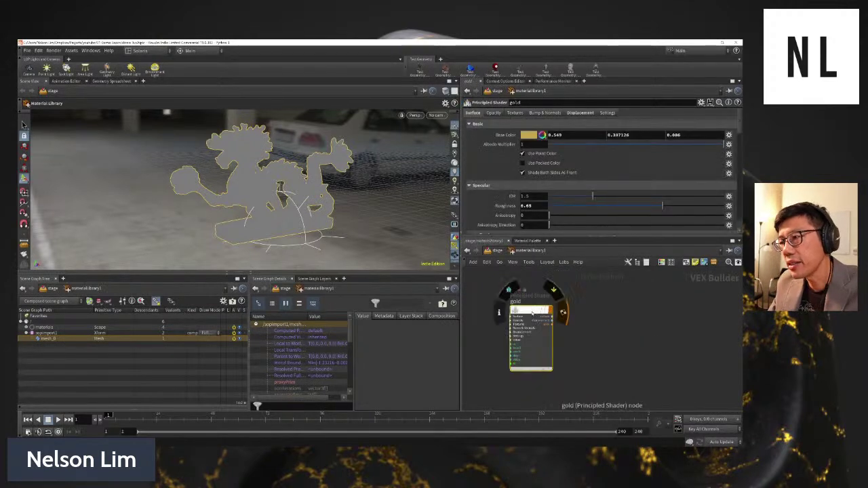
pyautogui.click(531, 312)
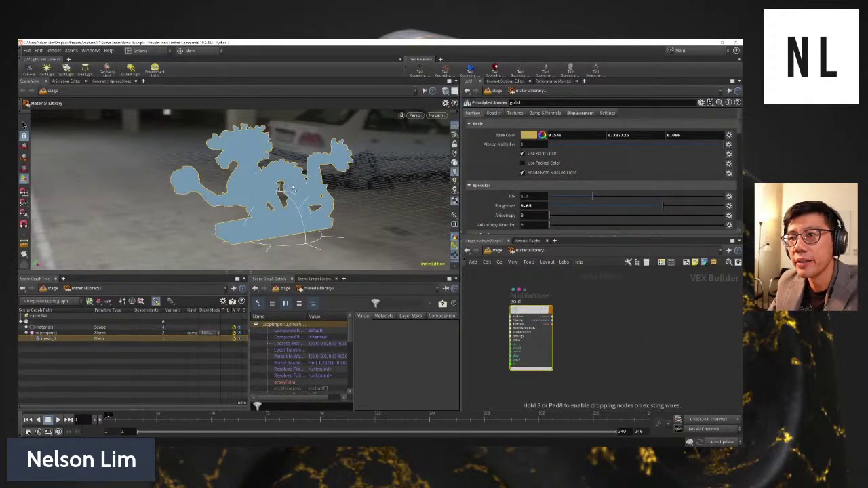
pyautogui.moveTo(293, 189); pyautogui.dragTo(294, 190)
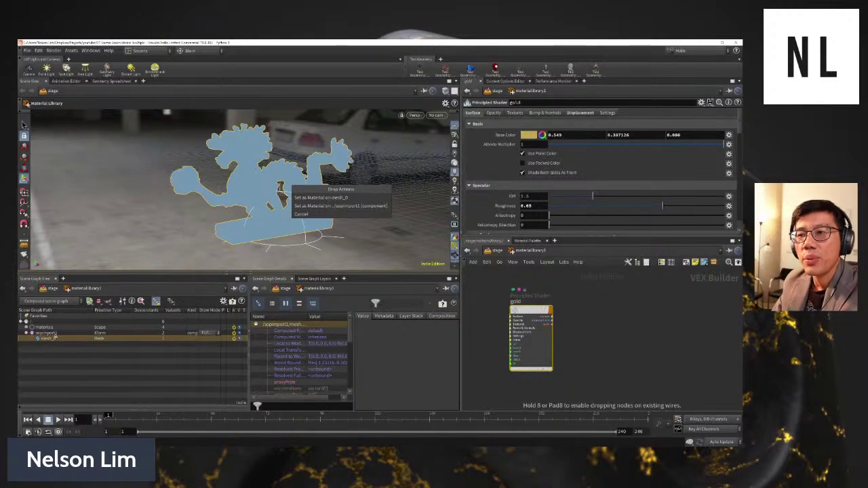
pyautogui.click(344, 205)
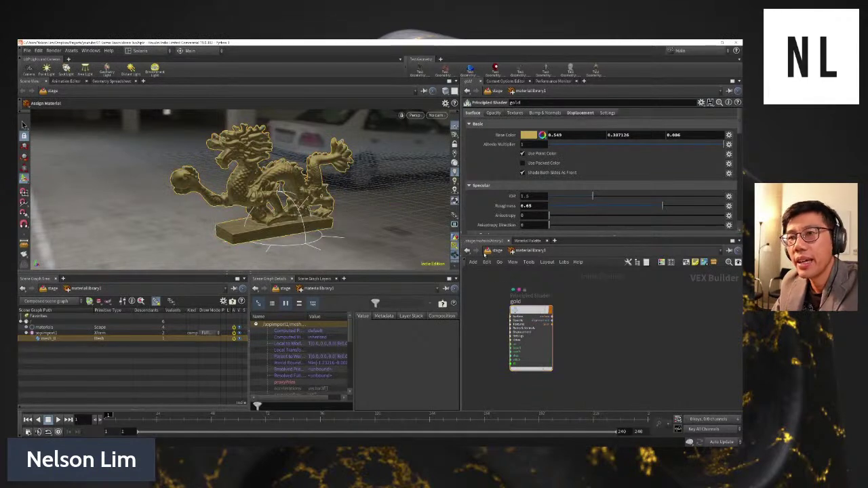
# - Insert the Assign Material node into the wire between Material Library and Merge, and set the display flag on Merge
pyautogui.press('u')
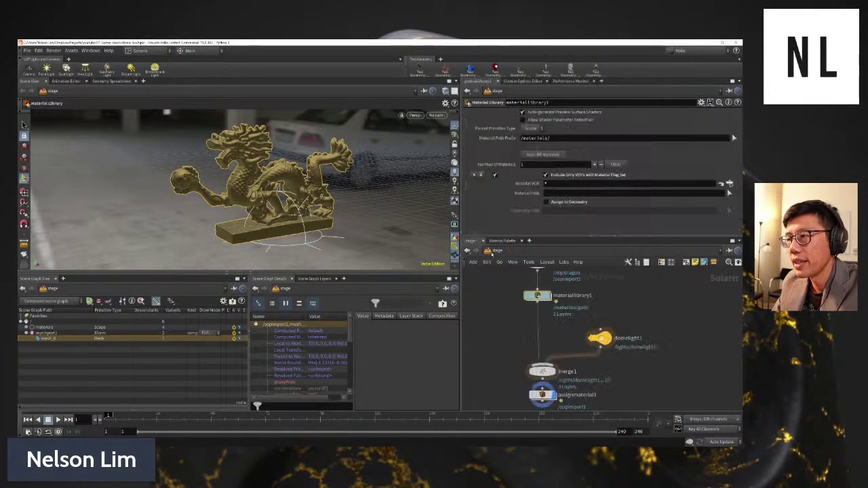
pyautogui.moveTo(561, 330); pyautogui.dragTo(579, 311, button='middle')
pyautogui.moveTo(581, 377); pyautogui.dragTo(560, 305)
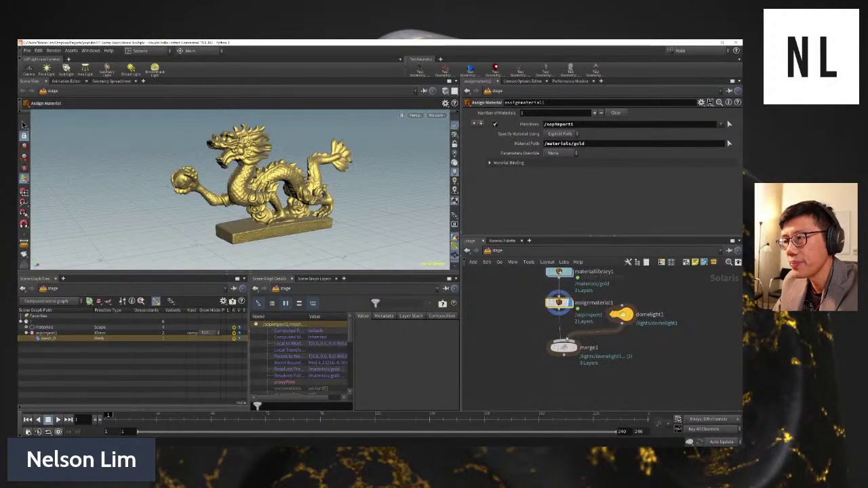
pyautogui.moveTo(563, 347); pyautogui.dragTo(562, 356)
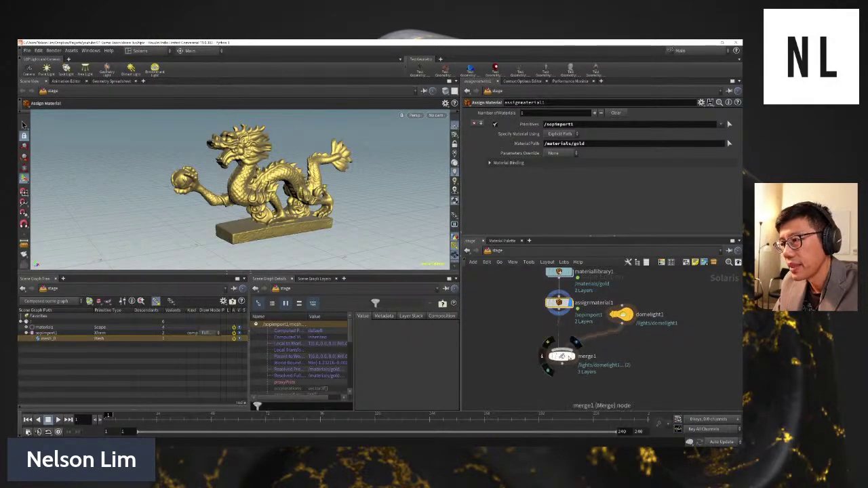
pyautogui.click(575, 343)
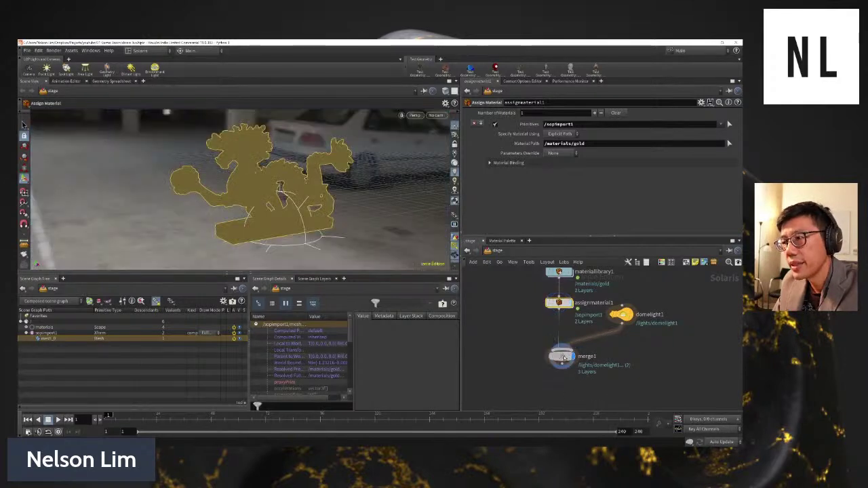
# - Add a camera after the Merge node based on the current viewport view
pyautogui.click(561, 356)
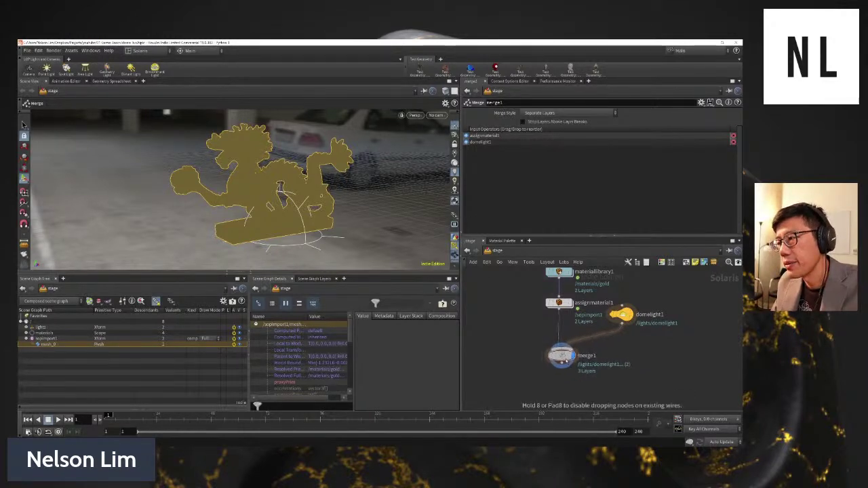
pyautogui.moveTo(569, 388); pyautogui.dragTo(550, 338, button='middle')
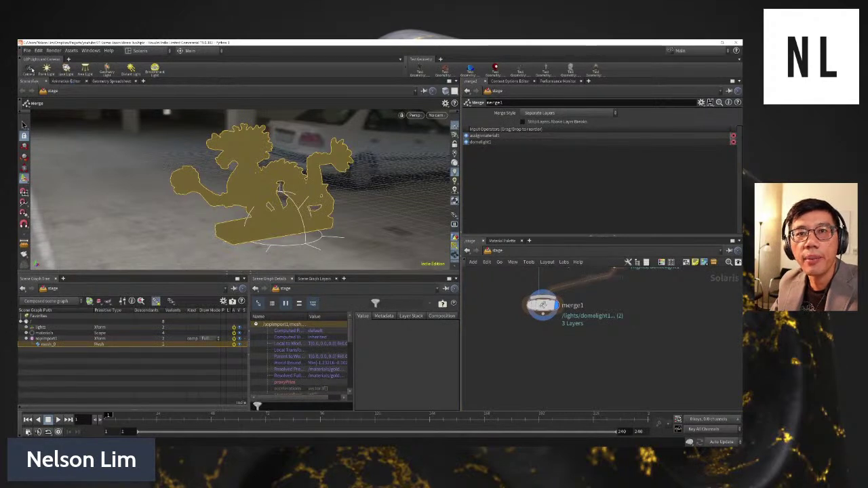
pyautogui.click(32, 70)
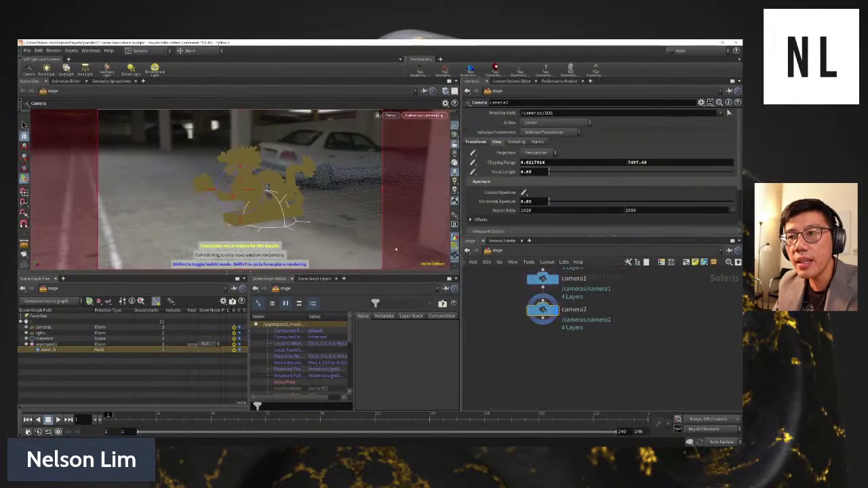
# - Frame the dragon closer and from a slightly different angle through camera2
pyautogui.rightClick(262, 219)
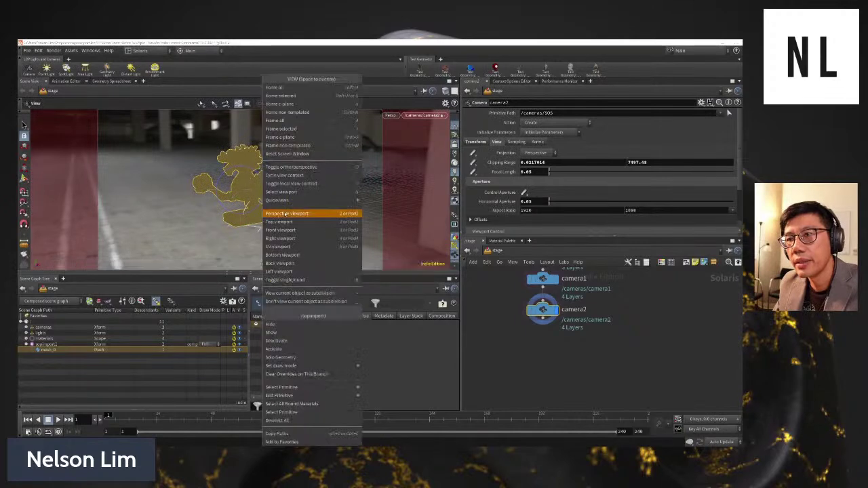
pyautogui.press('Escape')
pyautogui.press('Escape')
pyautogui.scroll(5, 243, 221)
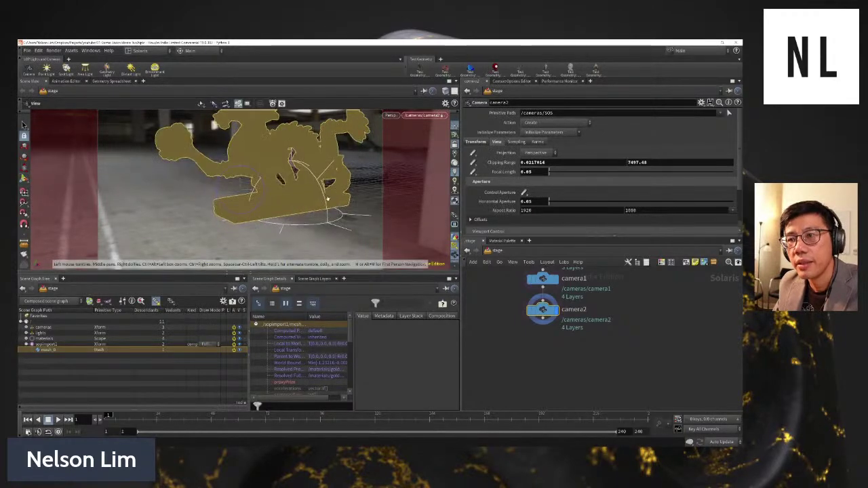
pyautogui.scroll(-2, 292, 214)
pyautogui.keyDown('alt'); pyautogui.moveTo(293, 214); pyautogui.dragTo(266, 201); pyautogui.keyUp('alt')
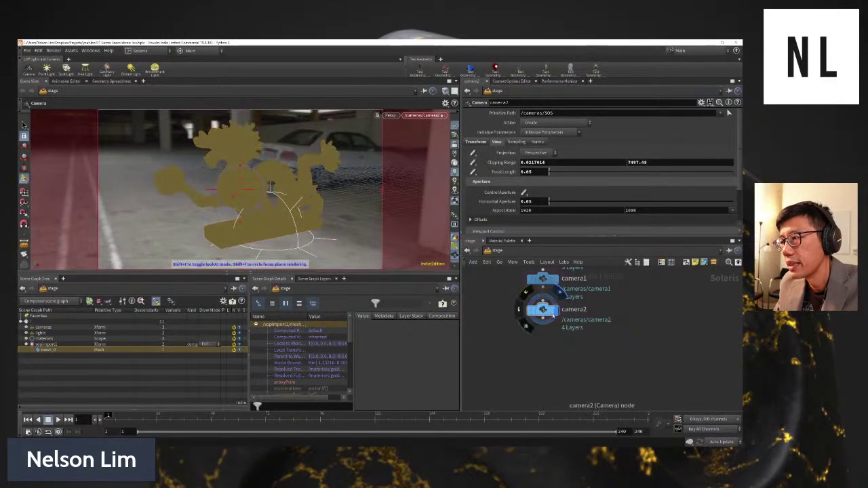
# - Delete the duplicate camera2 node and frame the dragon larger in the view through camera1
pyautogui.press('Delete')
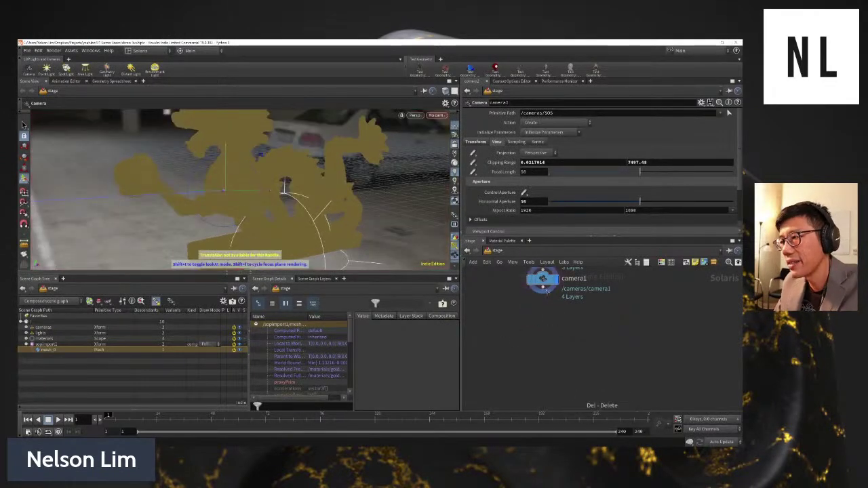
pyautogui.click(435, 115)
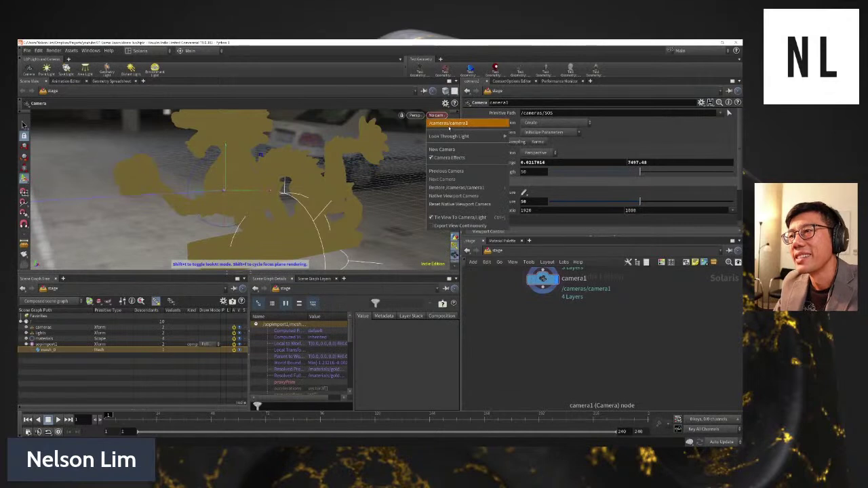
pyautogui.click(475, 124)
pyautogui.press('Escape')
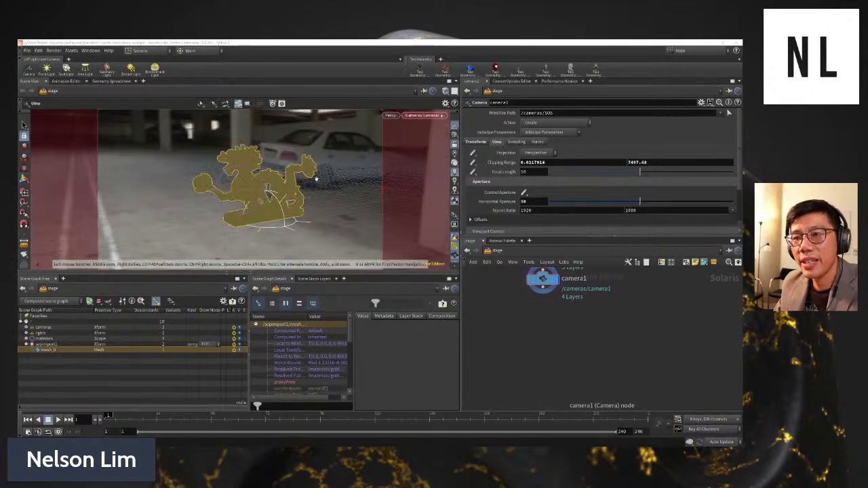
pyautogui.moveTo(238, 198); pyautogui.dragTo(306, 198, button='right')
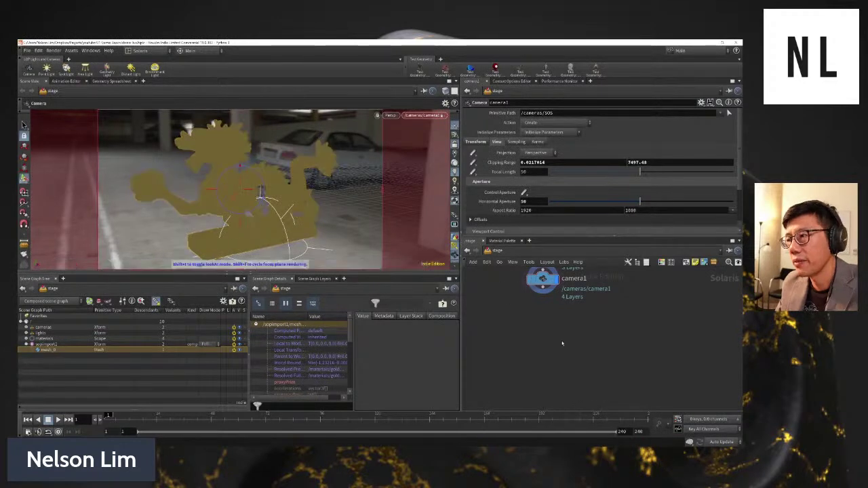
# - Move camera1 beside the main node chain and place a second Merge node below it in the network
pyautogui.scroll(1, 548, 343)
pyautogui.scroll(-5, 536, 339)
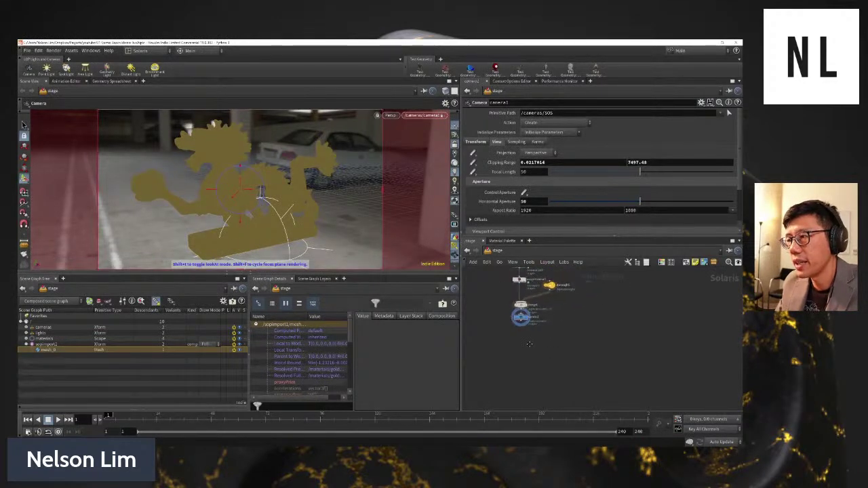
pyautogui.scroll(3, 509, 323)
pyautogui.moveTo(533, 322)
pyautogui.moveTo(563, 327); pyautogui.dragTo(574, 330)
pyautogui.press('Tab')
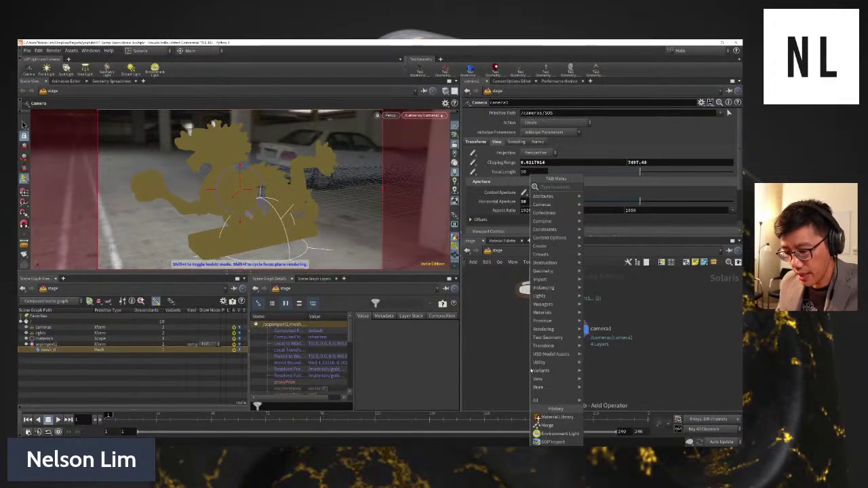
pyautogui.click(531, 370)
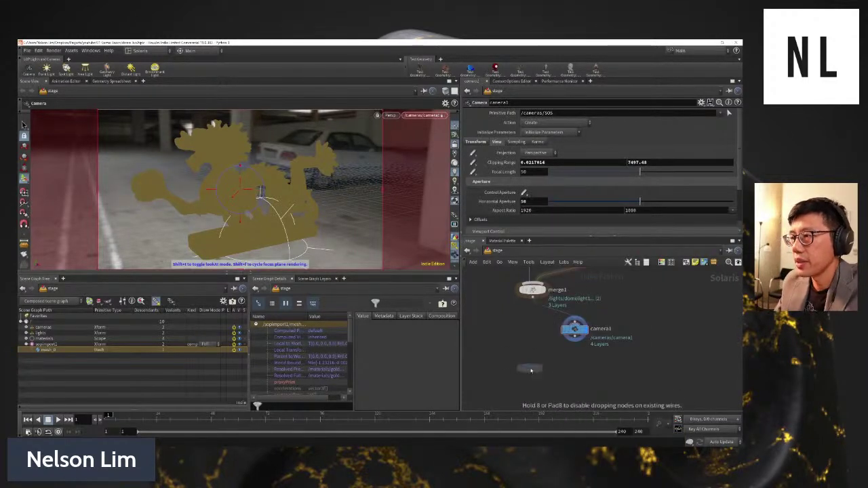
pyautogui.click(537, 369)
# - Wire merge1 and camera1 into the new Merge node and set the display flag on it
pyautogui.moveTo(534, 303); pyautogui.dragTo(536, 361)
pyautogui.click(536, 361)
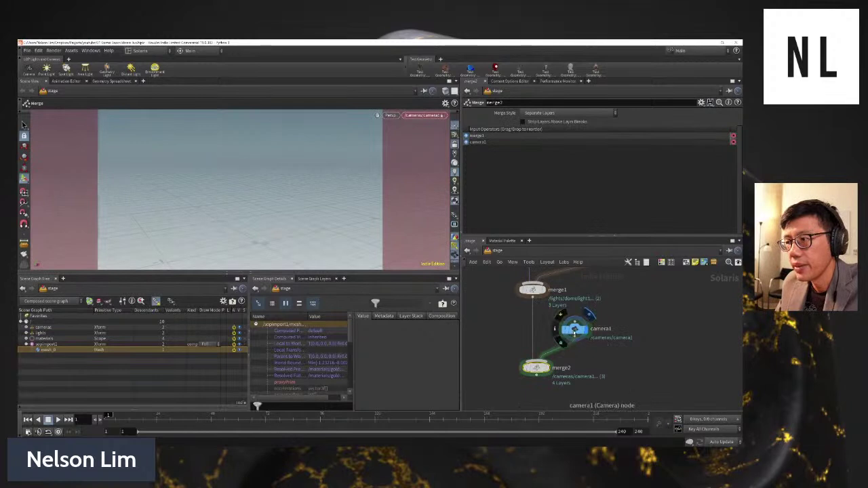
pyautogui.click(529, 367)
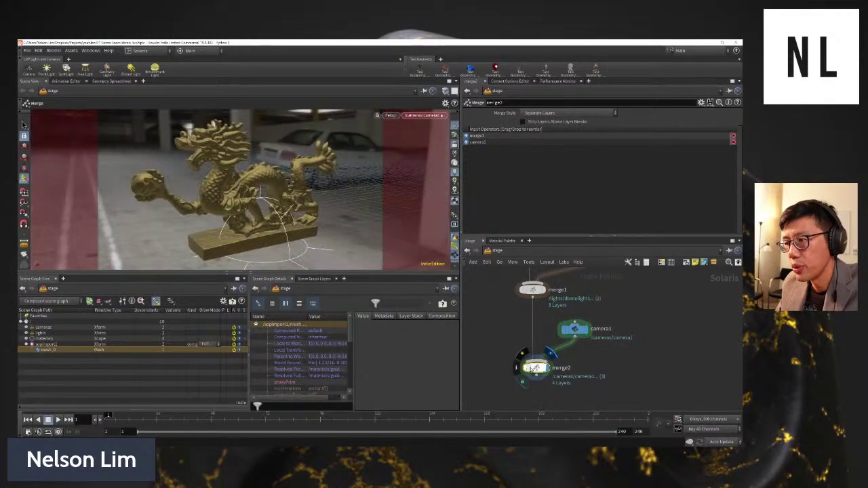
# - Tidy the network by lowering merge1 and repositioning domelight1 and camera1 beside the main node chain
pyautogui.moveTo(574, 333); pyautogui.dragTo(591, 330)
pyautogui.scroll(-3, 562, 336)
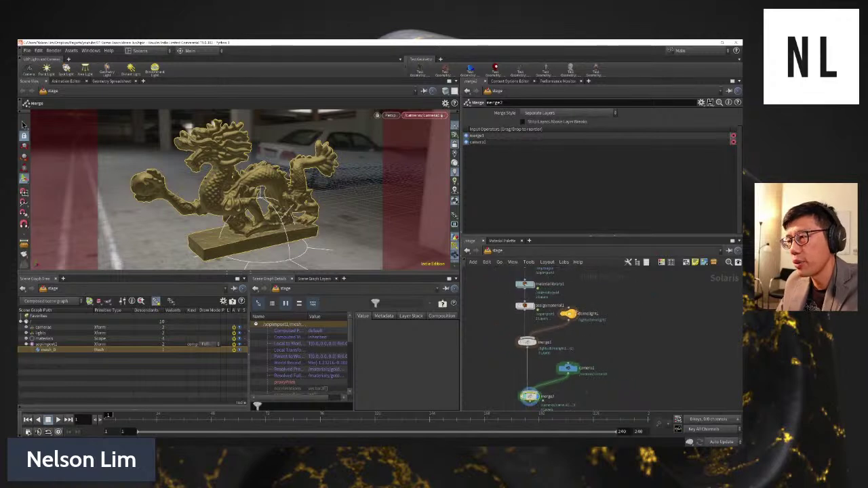
pyautogui.moveTo(580, 344); pyautogui.dragTo(547, 356, button='middle')
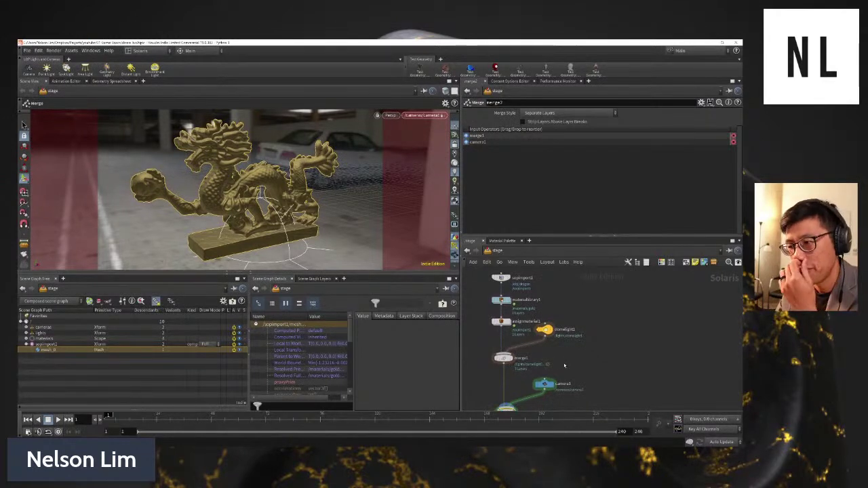
pyautogui.moveTo(564, 365); pyautogui.dragTo(568, 352, button='middle')
pyautogui.click(507, 344)
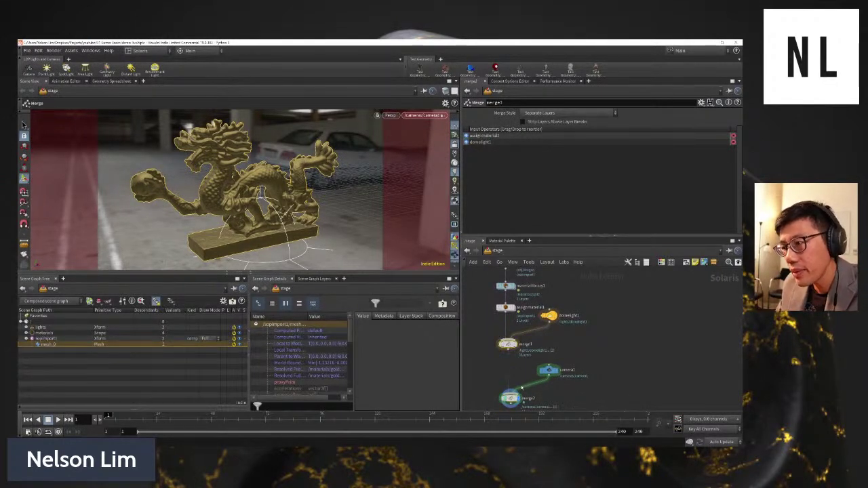
pyautogui.moveTo(522, 387); pyautogui.dragTo(526, 372, button='middle')
pyautogui.click(513, 384)
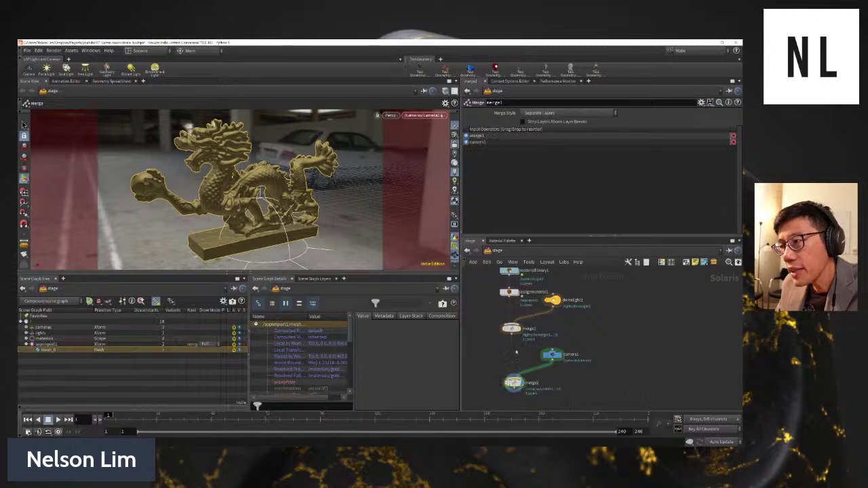
pyautogui.moveTo(510, 328); pyautogui.dragTo(511, 337)
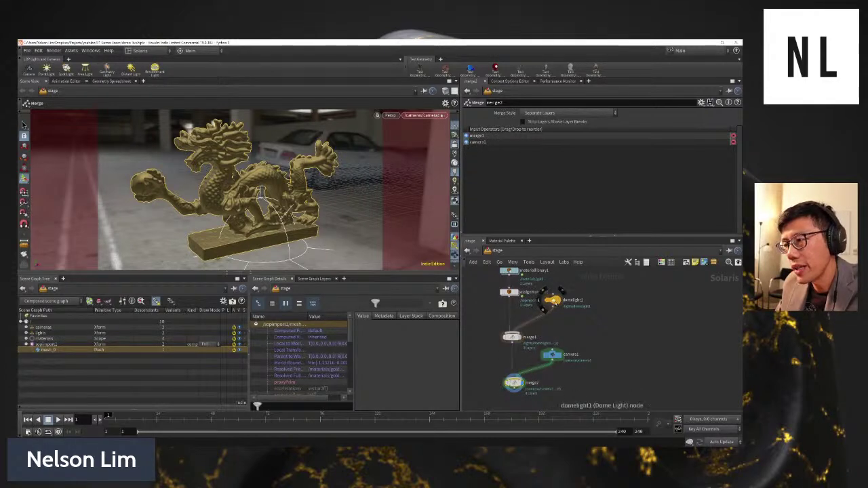
pyautogui.moveTo(554, 300); pyautogui.dragTo(553, 312)
pyautogui.moveTo(554, 360); pyautogui.dragTo(559, 368)
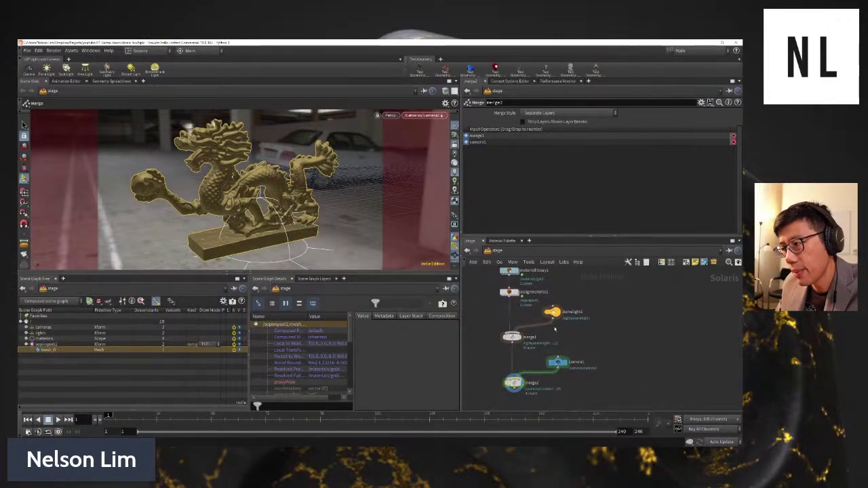
pyautogui.moveTo(553, 312); pyautogui.dragTo(553, 314)
pyautogui.scroll(1, 524, 315)
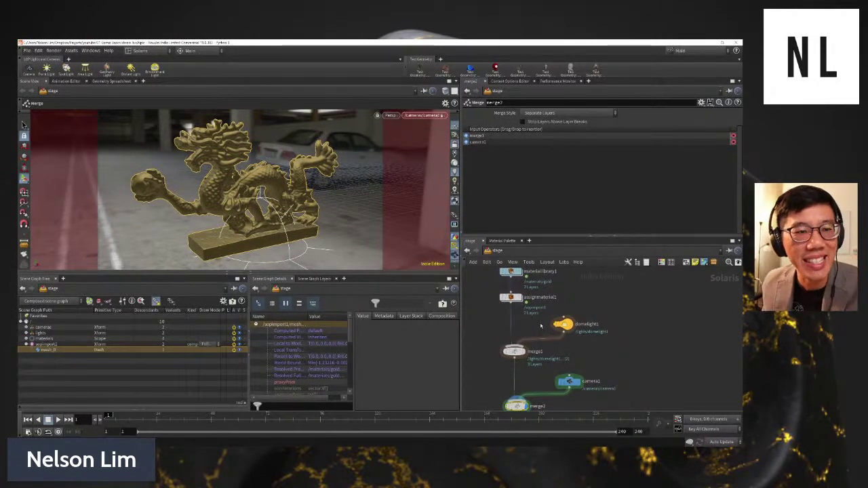
# - Review the camera1 and domelight1 side branches and how they feed into the merged node chain
pyautogui.click(569, 384)
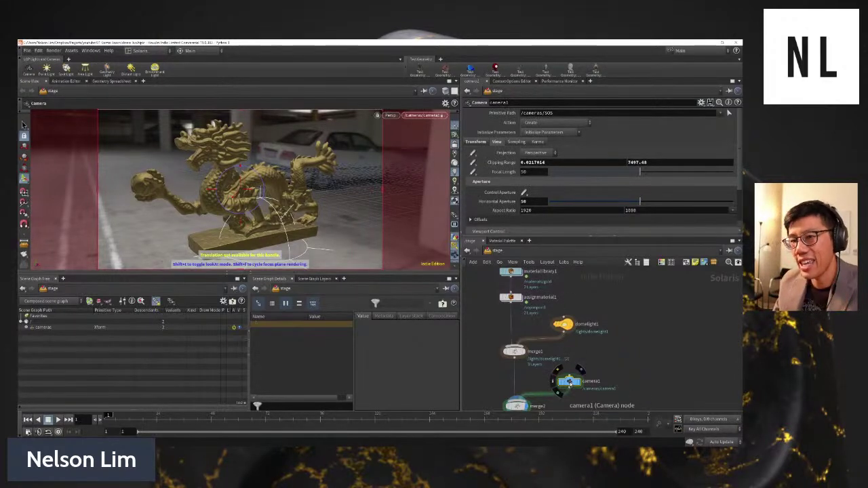
pyautogui.click(564, 325)
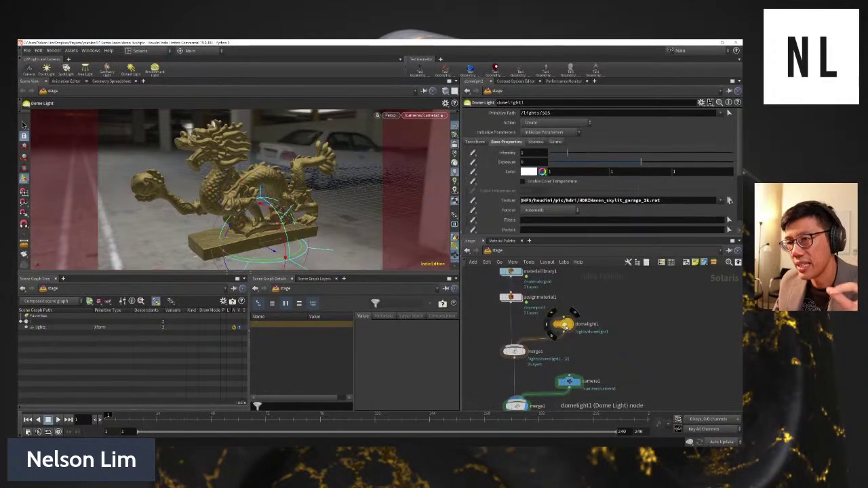
pyautogui.scroll(-4, 575, 356)
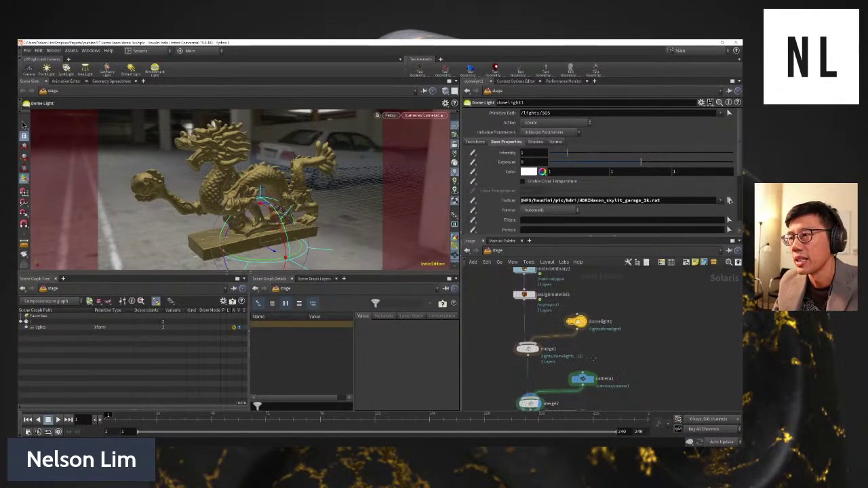
pyautogui.moveTo(593, 374); pyautogui.dragTo(604, 356, button='middle')
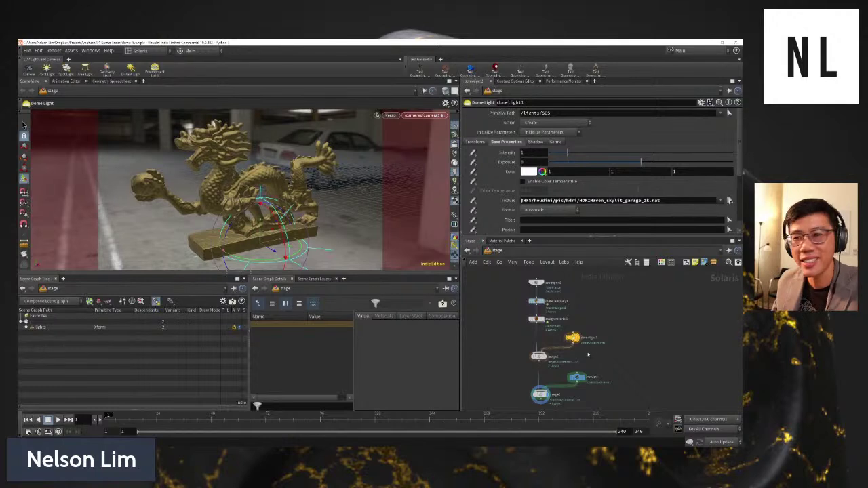
pyautogui.scroll(3, 592, 354)
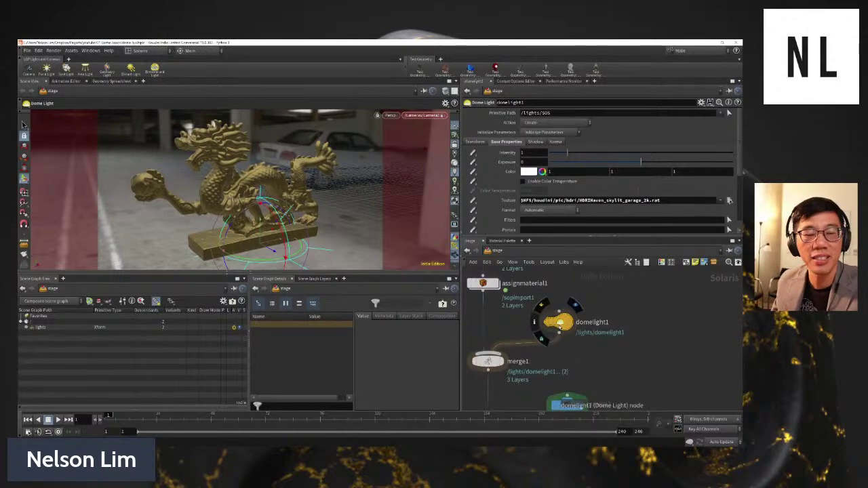
pyautogui.moveTo(591, 380); pyautogui.dragTo(595, 299, button='middle')
pyautogui.scroll(1, 588, 316)
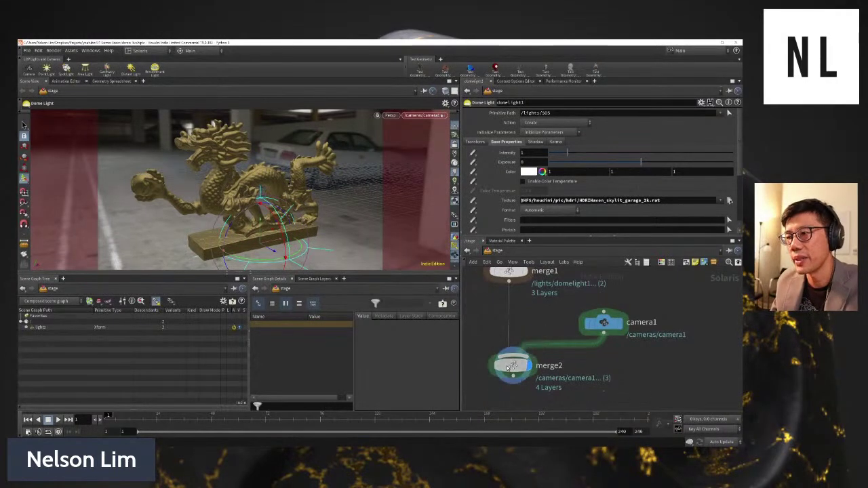
# - Select merge2 and switch the viewport renderer to Karma
pyautogui.click(512, 365)
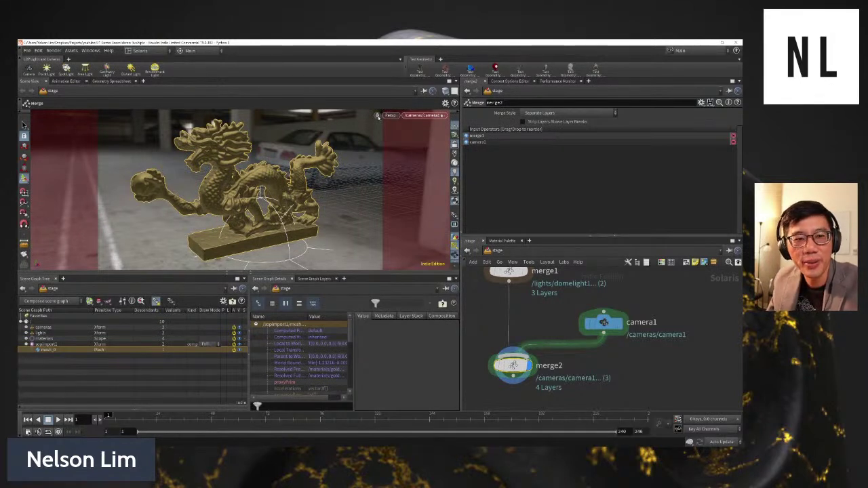
pyautogui.click(394, 115)
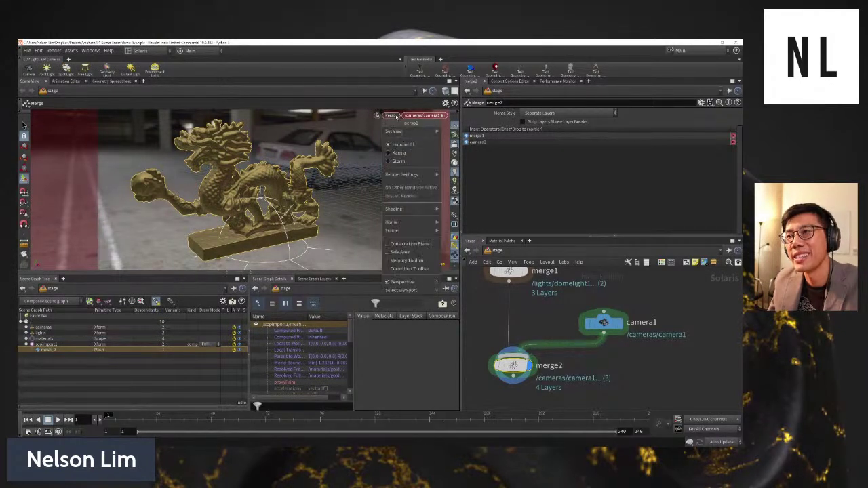
pyautogui.click(397, 116)
pyautogui.click(398, 116)
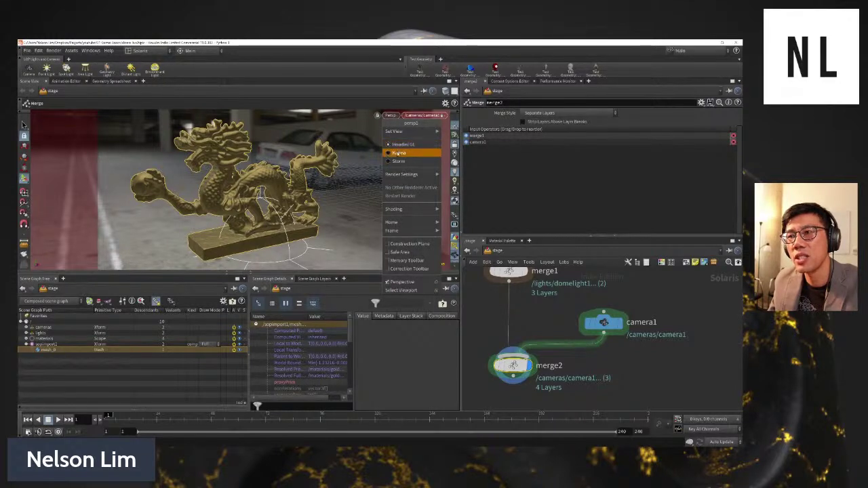
pyautogui.click(399, 153)
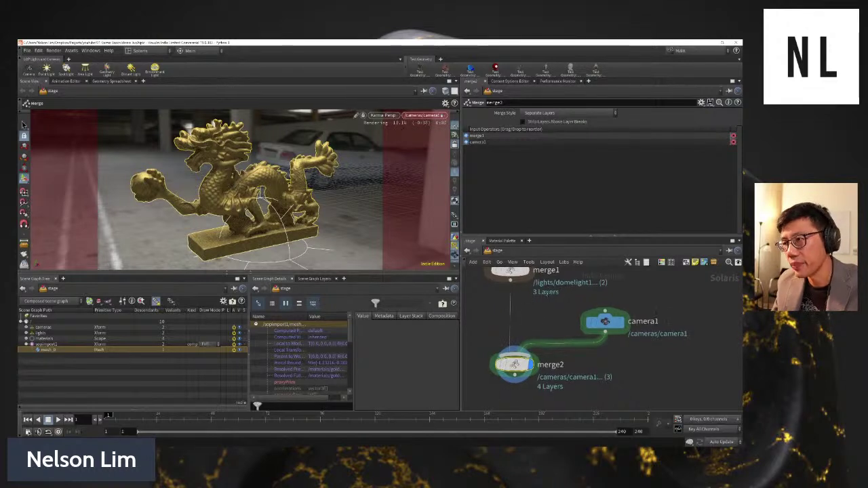
# - Add a Karma node below merge2, wire merge2 into it and set the display flag on it
pyautogui.moveTo(600, 324); pyautogui.dragTo(607, 271, button='middle')
pyautogui.click(612, 270)
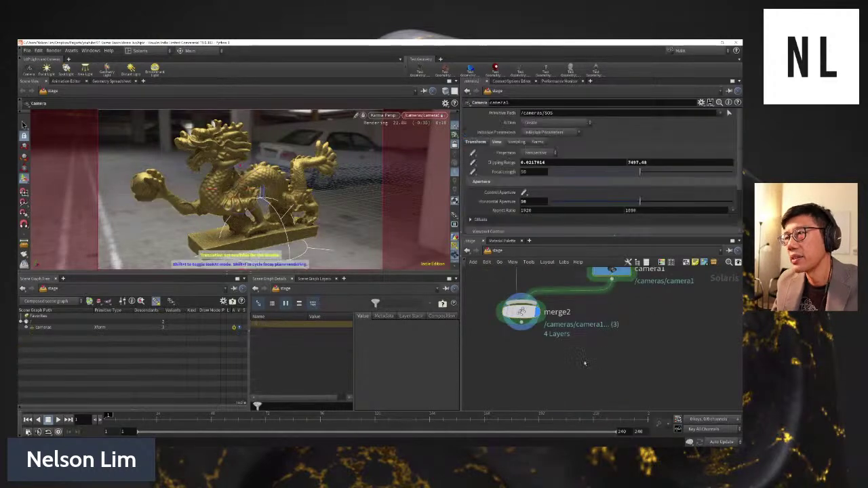
pyautogui.moveTo(552, 348); pyautogui.dragTo(553, 326, button='middle')
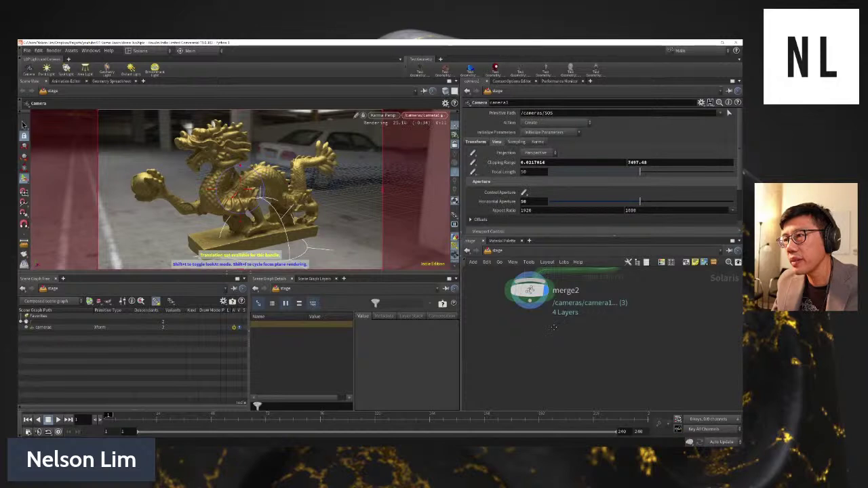
pyautogui.press('Tab')
pyautogui.write('kar')
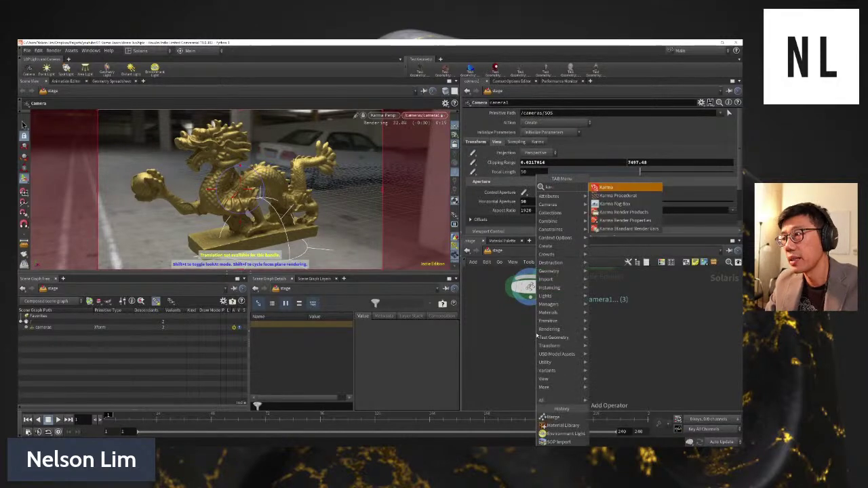
pyautogui.press('Return')
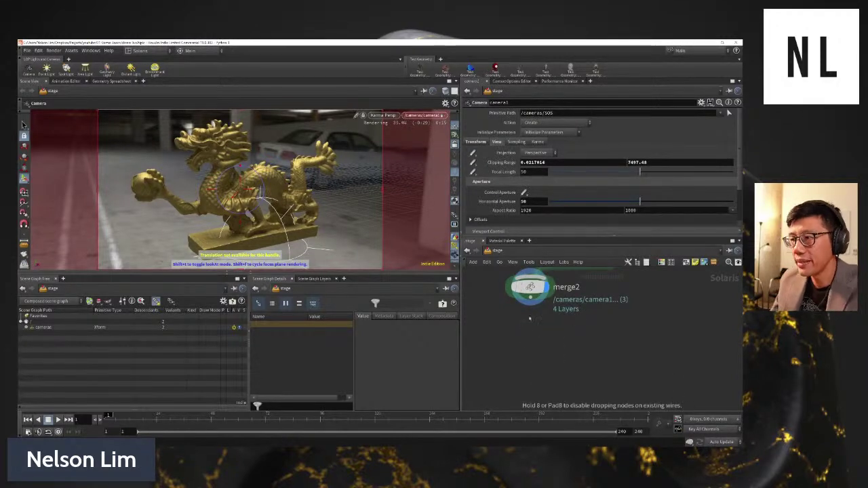
pyautogui.click(530, 333)
pyautogui.moveTo(530, 304); pyautogui.dragTo(530, 346)
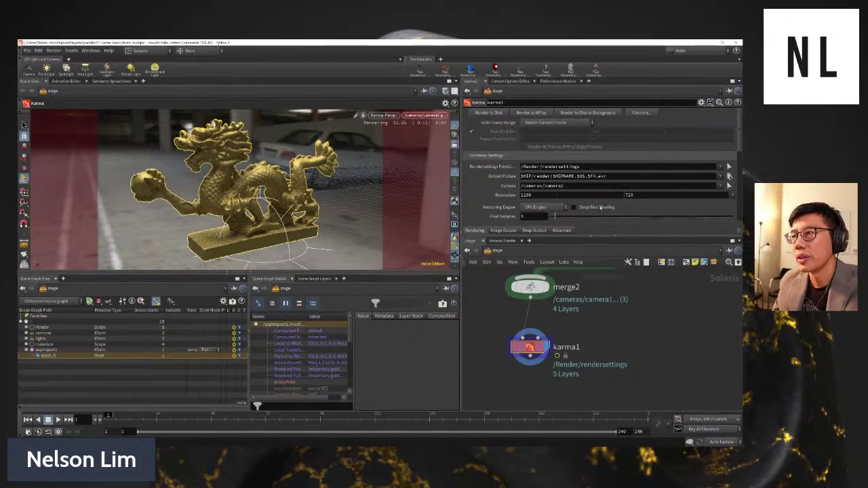
# - Try the 640 x 480 resolution preset on the Karma node, then return it to HDTV 720
pyautogui.click(733, 196)
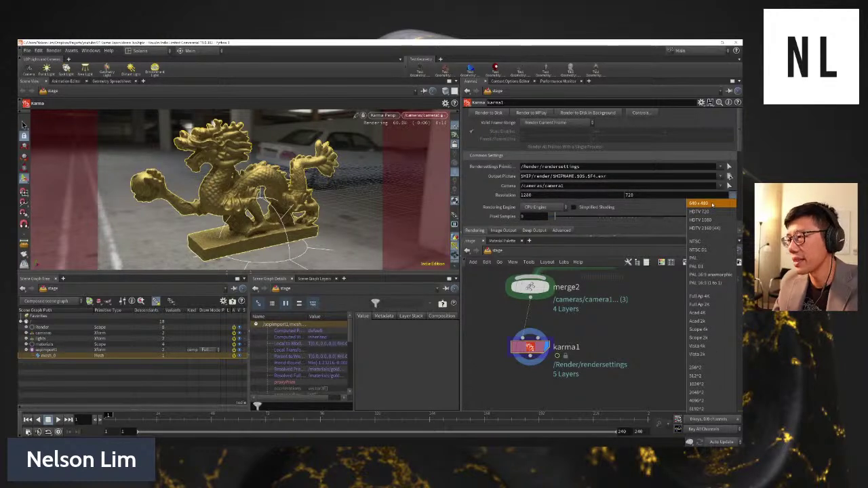
pyautogui.click(712, 205)
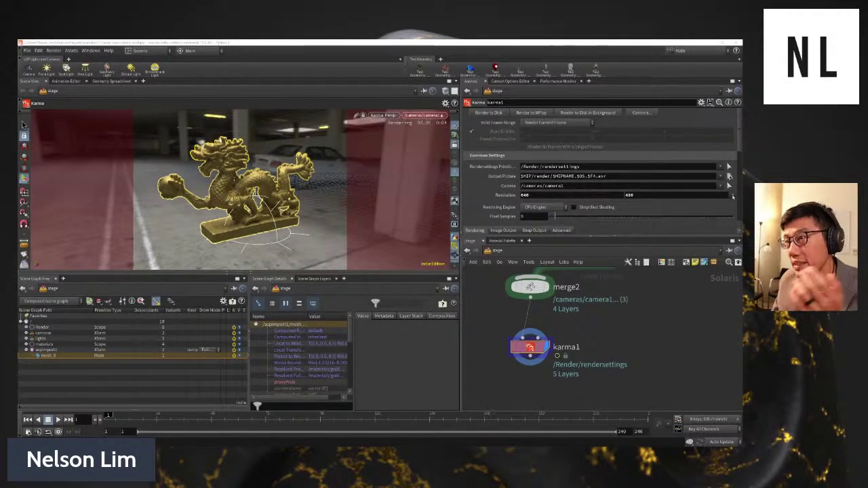
pyautogui.click(733, 195)
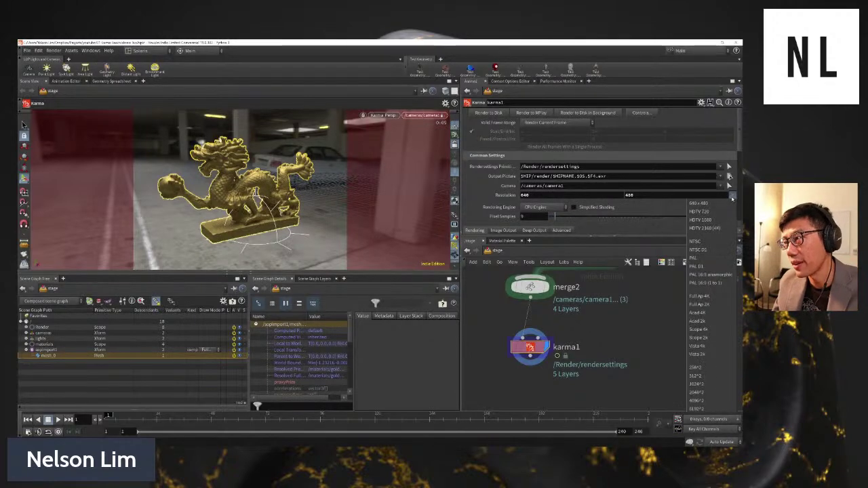
pyautogui.click(722, 213)
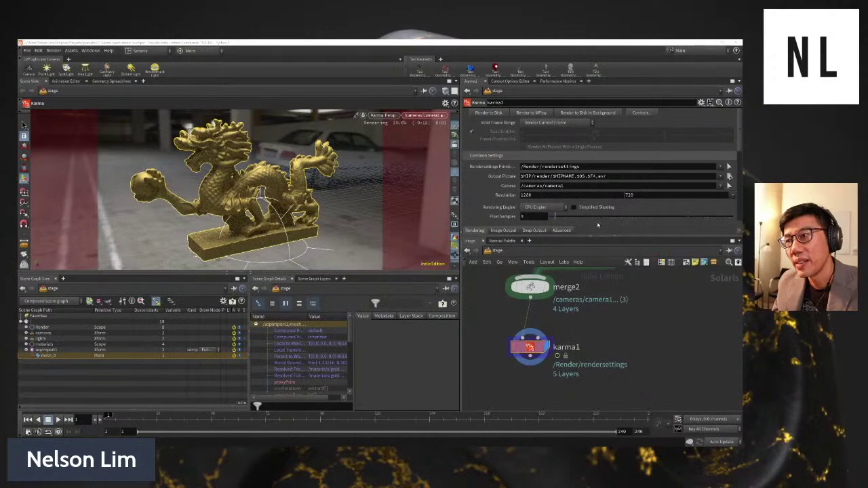
# - Examine the Karma node's pixel samples and its sampling settings for lights, indirect rays, volume and opacity
pyautogui.scroll(-1, 599, 220)
pyautogui.scroll(-3, 598, 220)
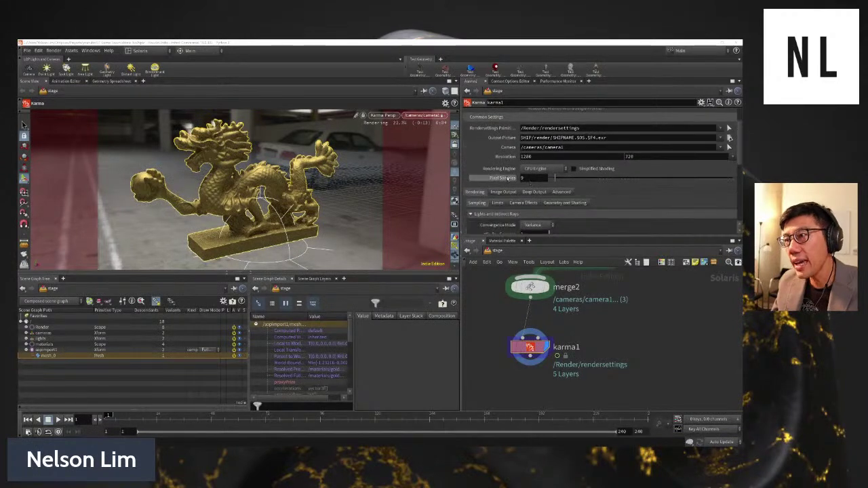
pyautogui.click(524, 177)
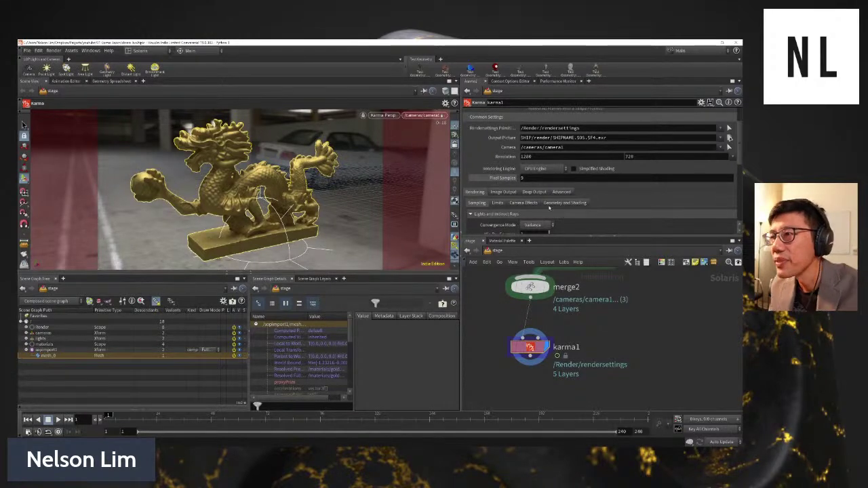
pyautogui.scroll(-2, 541, 184)
pyautogui.scroll(-3, 541, 184)
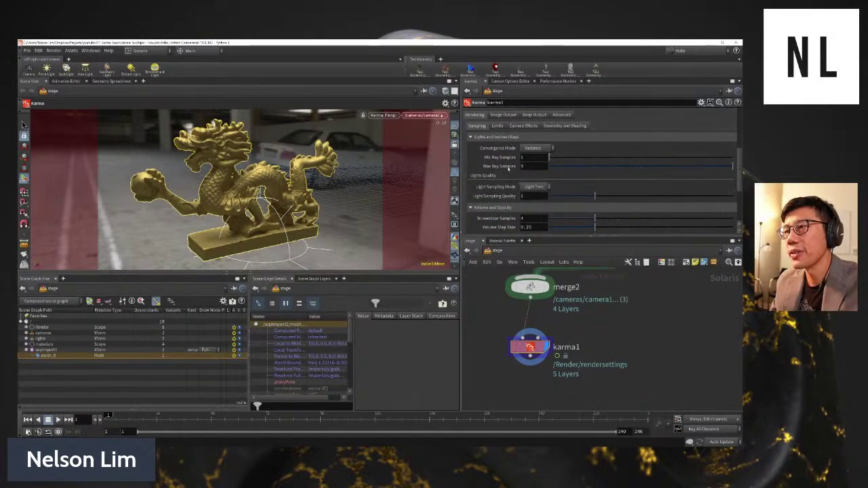
pyautogui.scroll(-5, 502, 365)
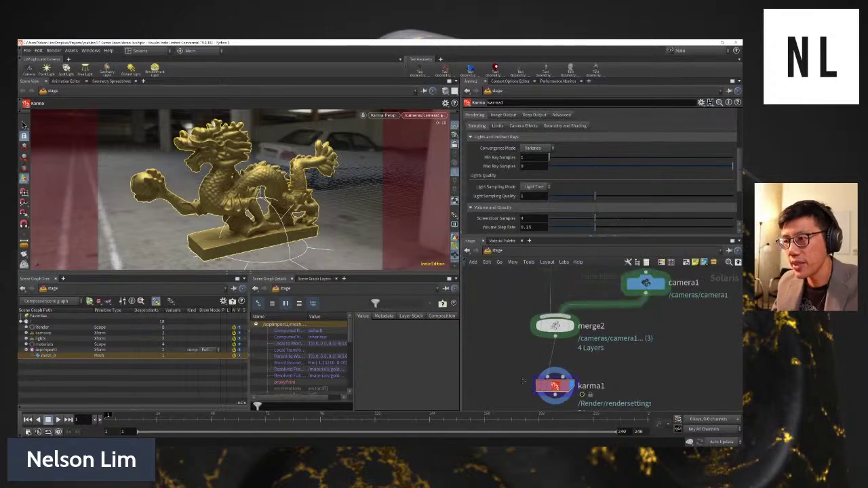
# - Select merge2 in the stage, go to the obj network and reposition the dragon node there
pyautogui.scroll(-4, 520, 373)
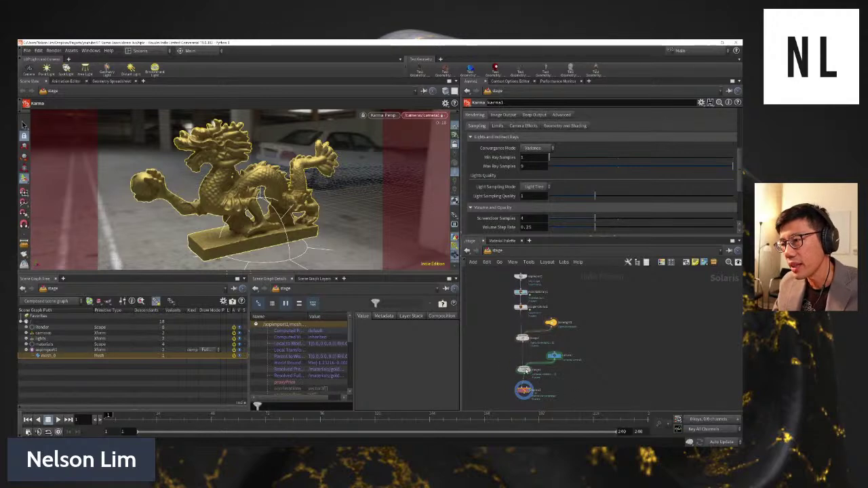
pyautogui.click(524, 370)
pyautogui.click(500, 258)
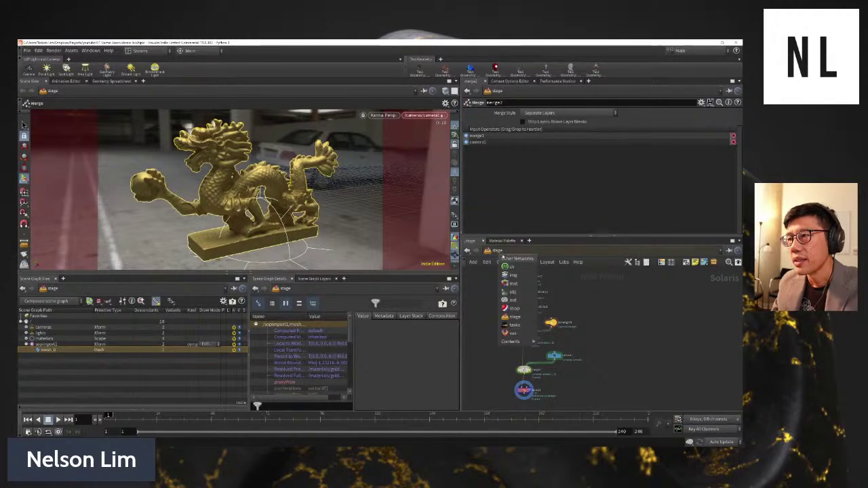
pyautogui.click(516, 293)
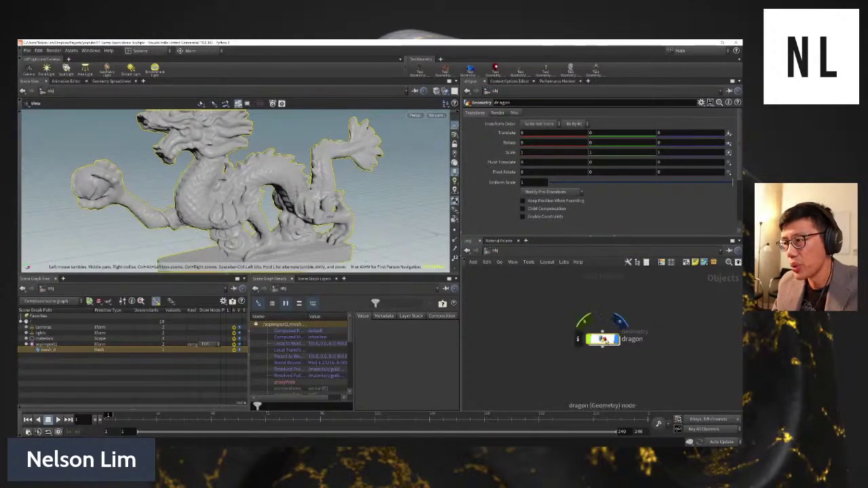
pyautogui.moveTo(603, 338); pyautogui.dragTo(510, 314)
pyautogui.moveTo(570, 351); pyautogui.dragTo(550, 343, button='middle')
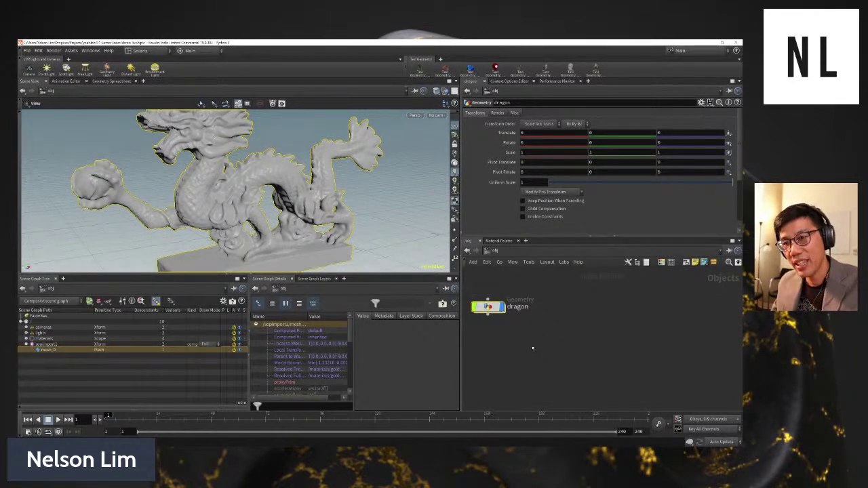
pyautogui.moveTo(489, 307); pyautogui.dragTo(508, 303)
# - Change the desktop layout to Build and orient the scene view so the whole dragon is framed
pyautogui.moveTo(247, 173); pyautogui.dragTo(299, 201)
pyautogui.scroll(-3, 283, 193)
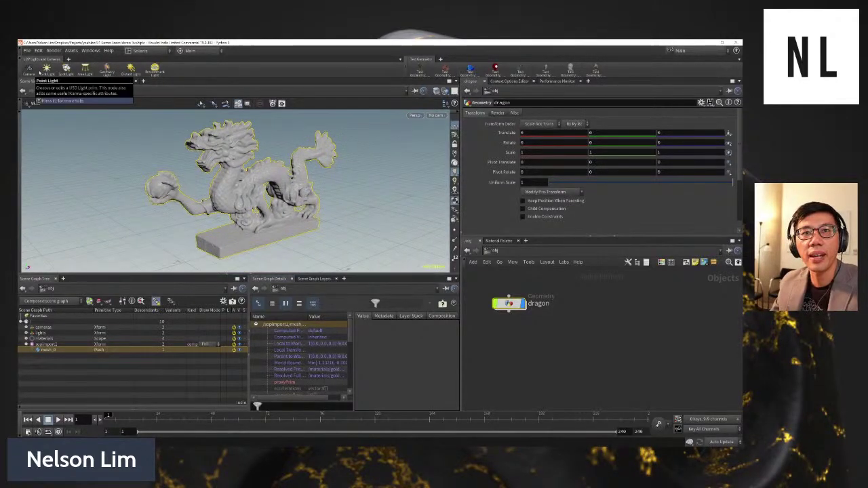
pyautogui.click(128, 52)
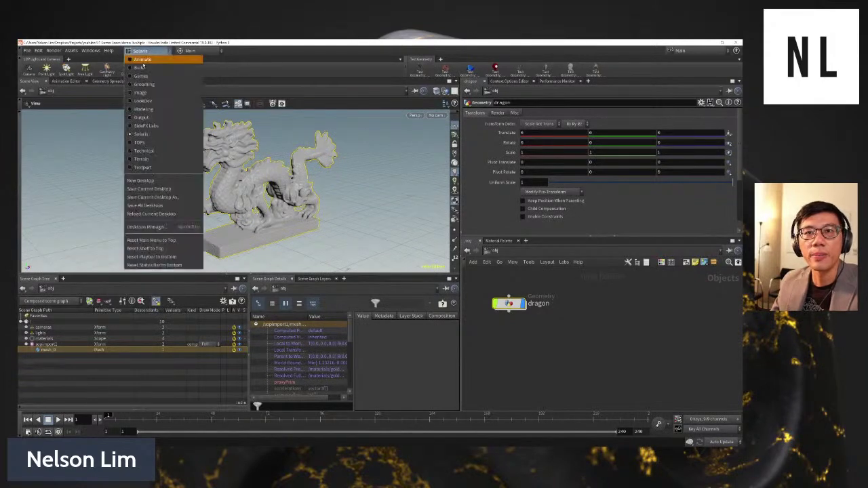
pyautogui.click(140, 70)
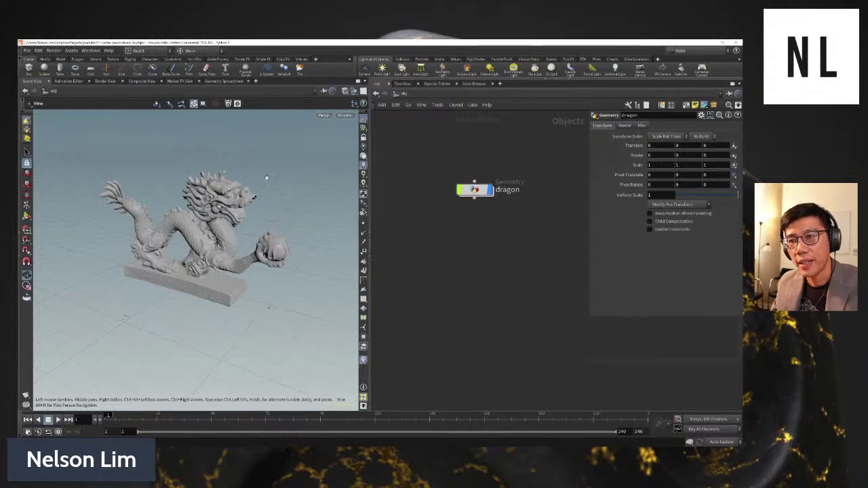
pyautogui.moveTo(274, 224); pyautogui.dragTo(169, 221)
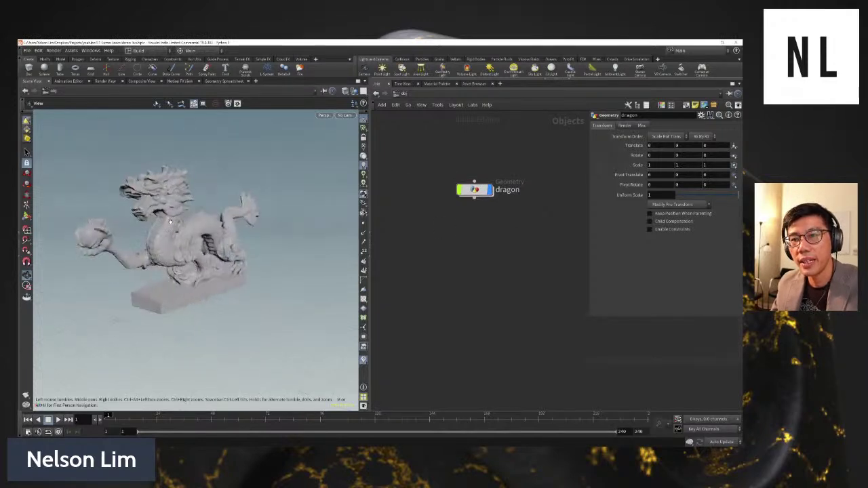
pyautogui.moveTo(223, 230); pyautogui.dragTo(99, 133)
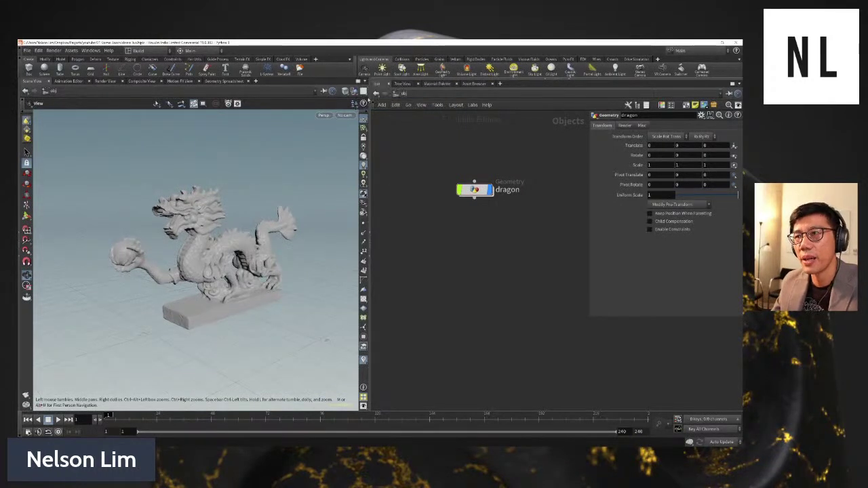
# - Create an object-level camera from the current view and adjust its framing so the dragon sits slightly lower
pyautogui.keyDown('ctrl'); pyautogui.click(364, 70); pyautogui.keyUp('ctrl')
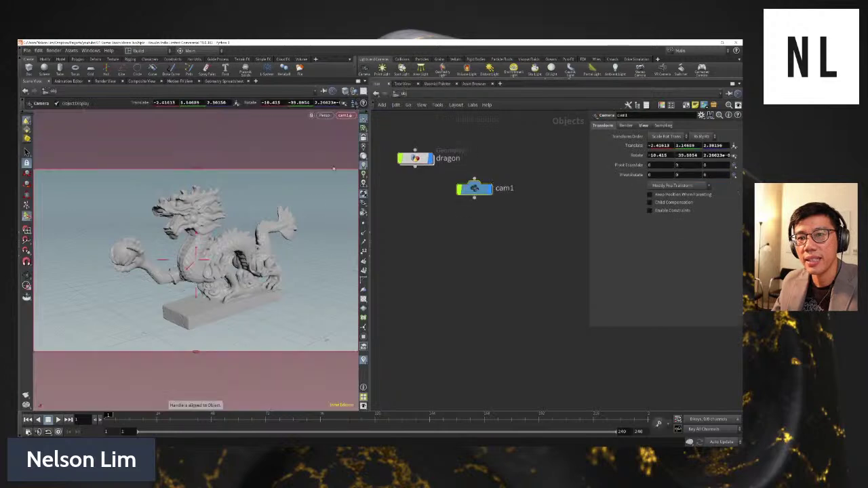
pyautogui.press('Escape')
pyautogui.moveTo(231, 236); pyautogui.dragTo(232, 248)
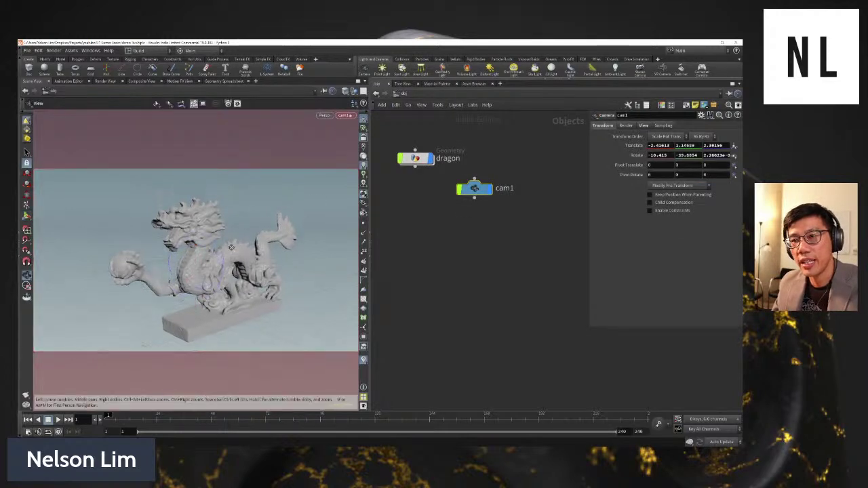
pyautogui.press('Return')
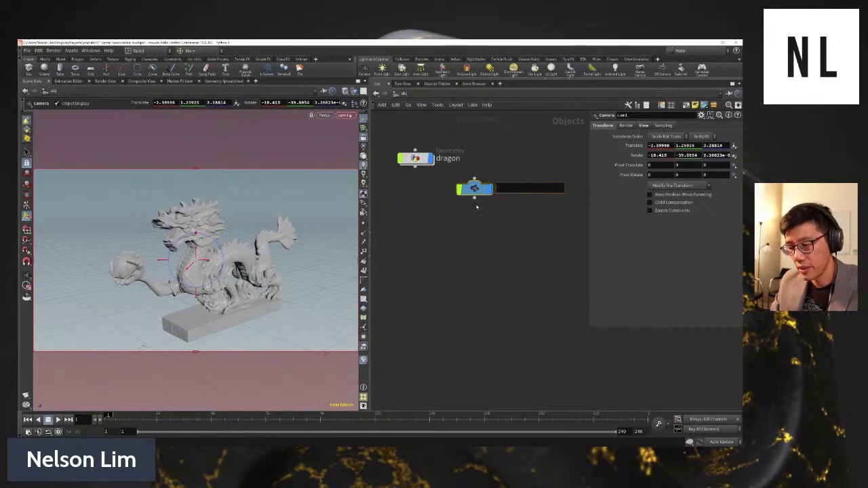
# - Rename the new camera to obj_cam and place its node below the dragon node
pyautogui.write('obj_cam')
pyautogui.press('Return')
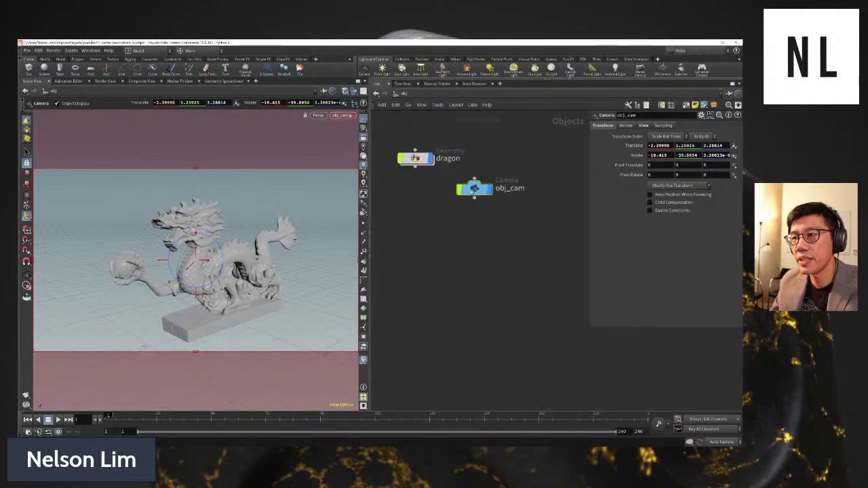
pyautogui.moveTo(472, 190); pyautogui.dragTo(415, 215)
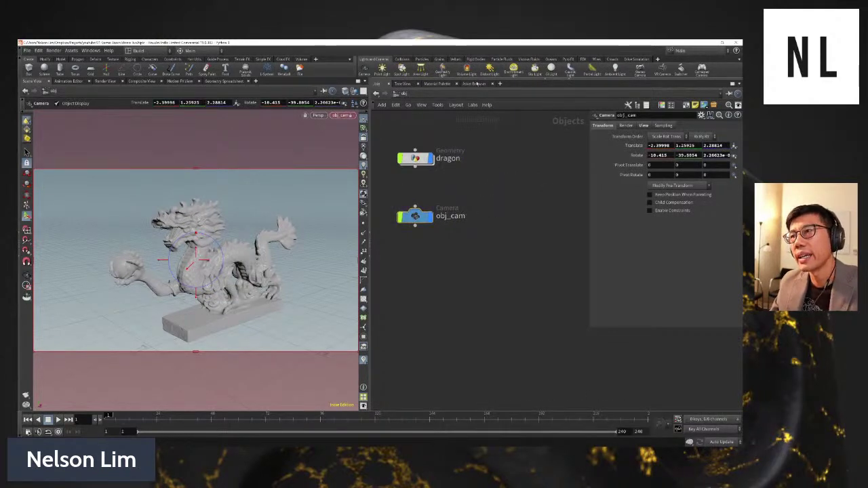
# - Add an environment light and load HDRIHaven_skylit_garage_2k.rat as its environment map
pyautogui.click(514, 69)
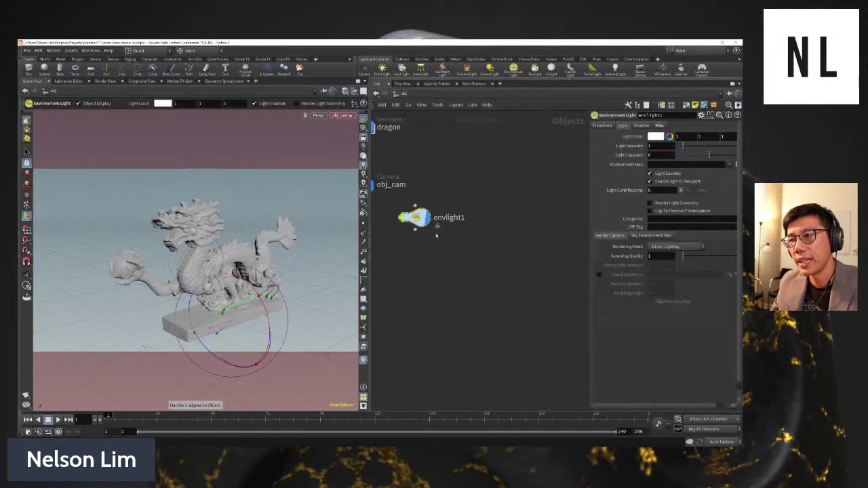
pyautogui.moveTo(475, 244); pyautogui.dragTo(438, 240)
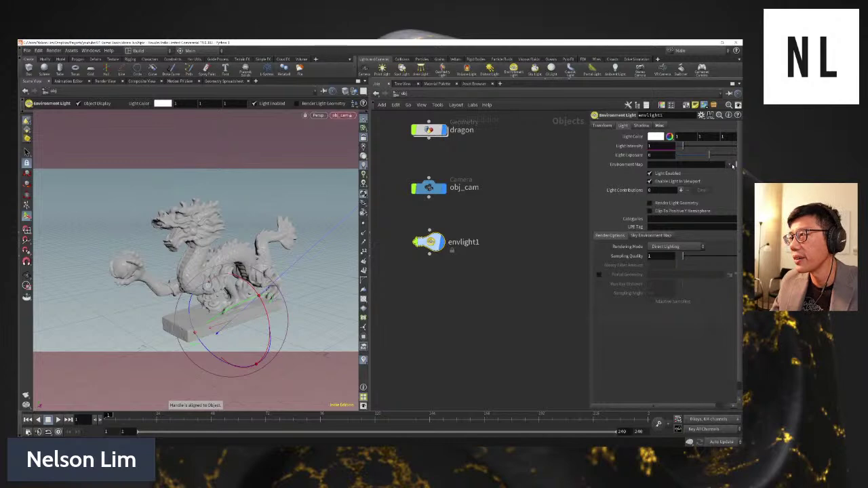
pyautogui.moveTo(590, 178); pyautogui.dragTo(568, 178)
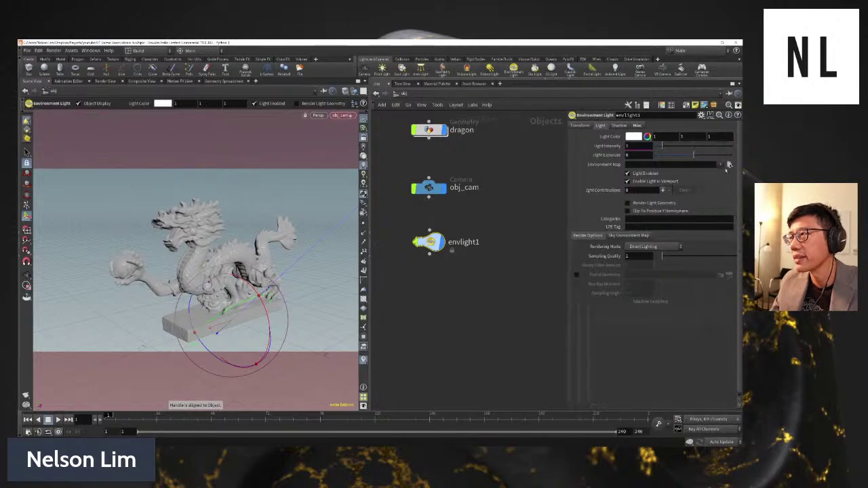
pyautogui.click(729, 165)
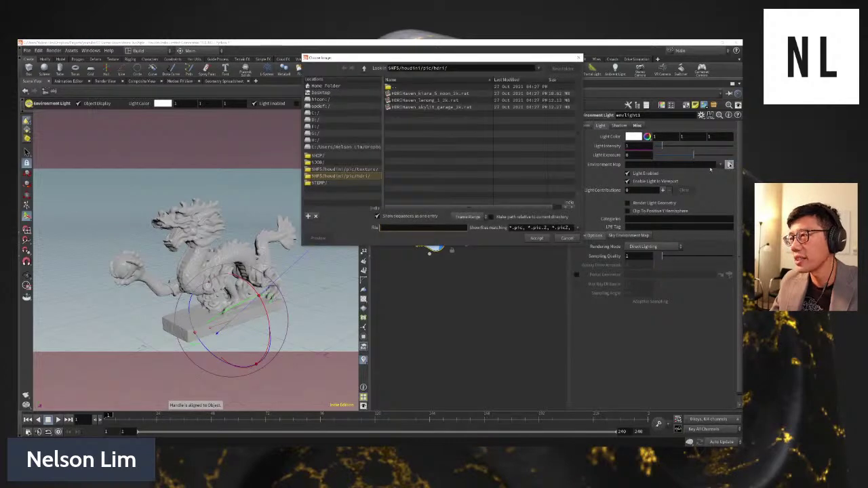
pyautogui.doubleClick(432, 107)
pyautogui.moveTo(467, 237); pyautogui.dragTo(468, 312, button='middle')
# - Select the dragon node, go to the materials network and add a Principled Shader
pyautogui.click(429, 205)
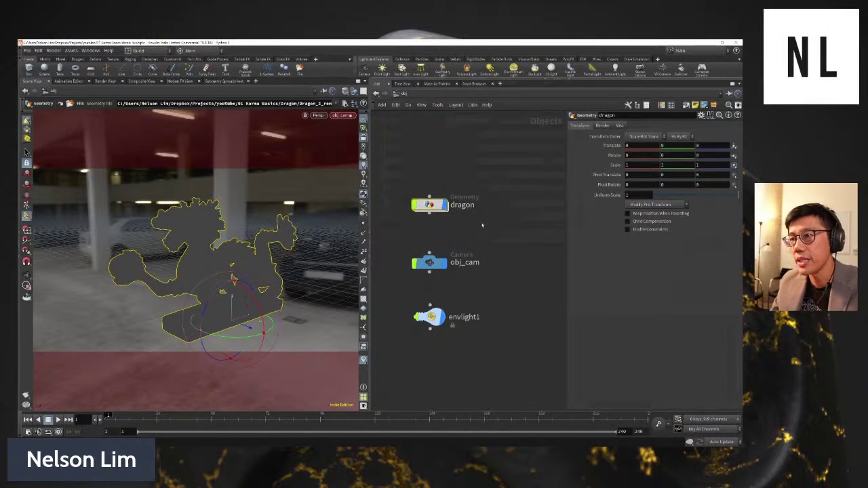
pyautogui.press('n')
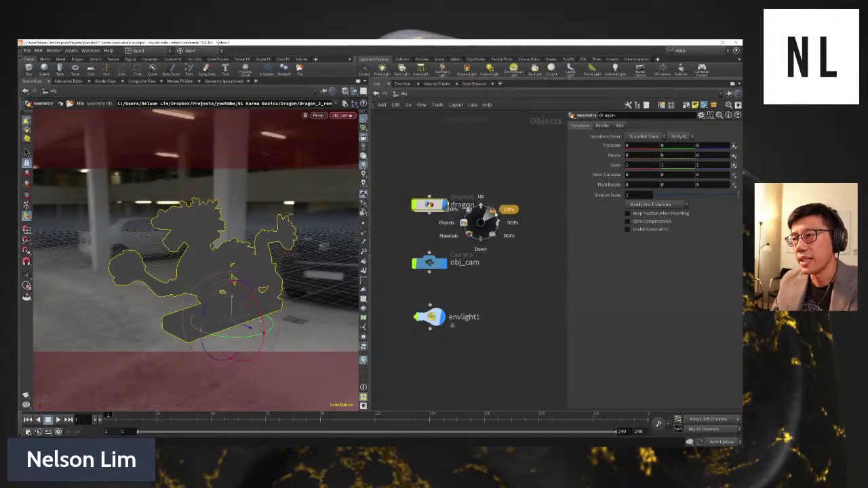
pyautogui.click(468, 235)
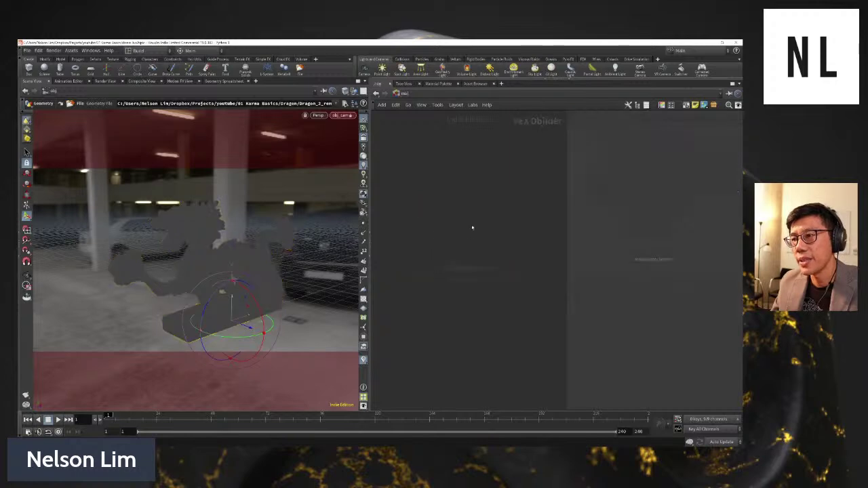
pyautogui.press('Tab')
pyautogui.press('Escape')
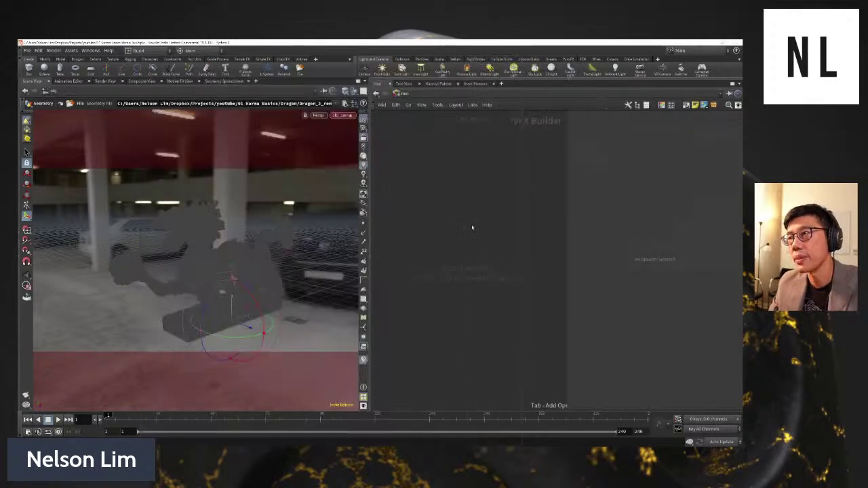
pyautogui.press('Tab')
pyautogui.write('pri')
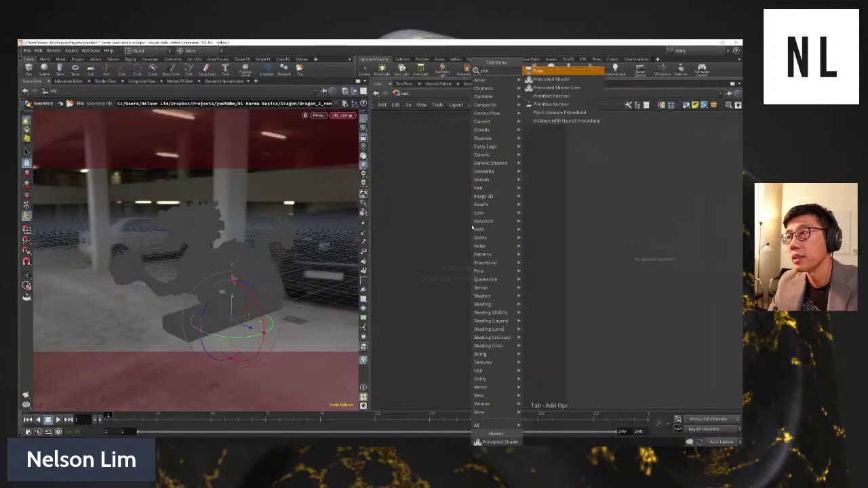
pyautogui.press('Return')
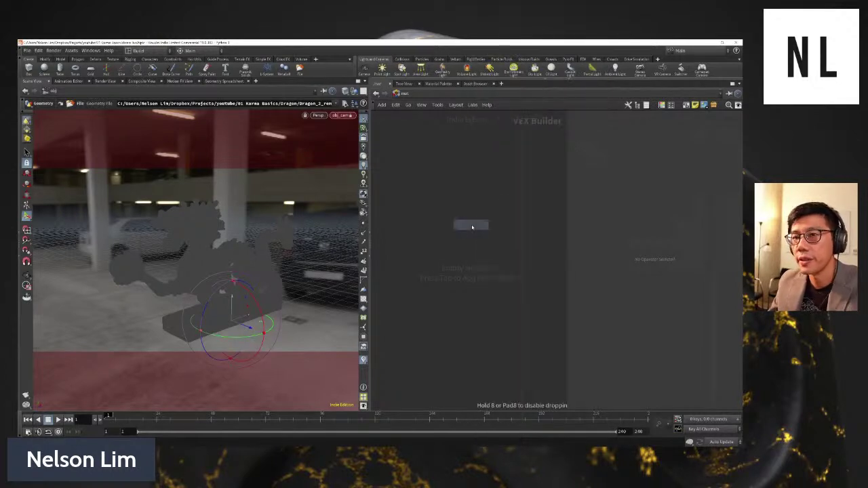
pyautogui.click(472, 227)
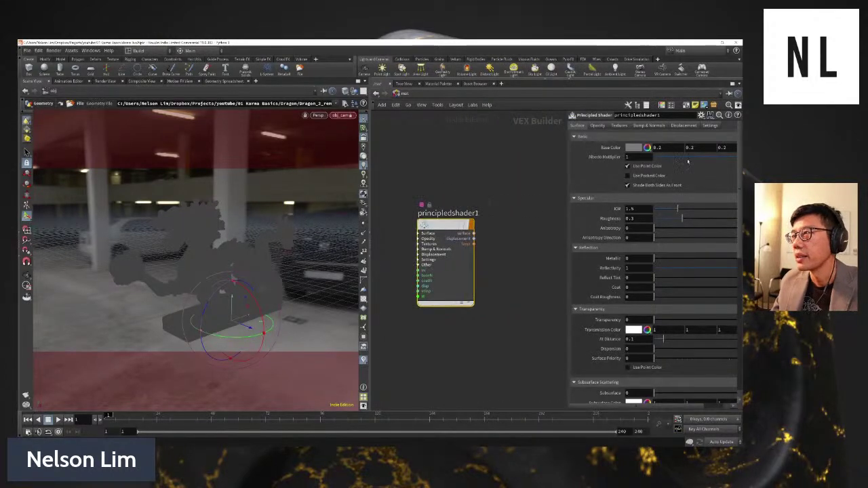
# - Apply the Gold preset to the principled shader and rename the shader to gold
pyautogui.click(700, 116)
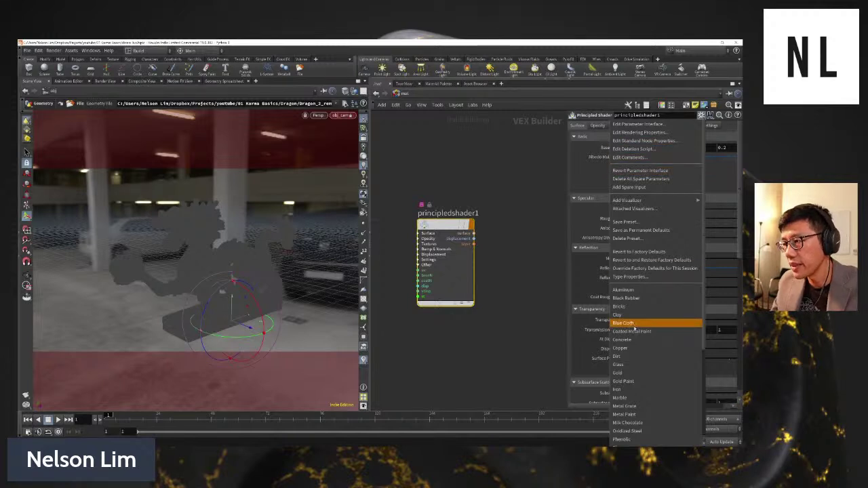
pyautogui.click(633, 373)
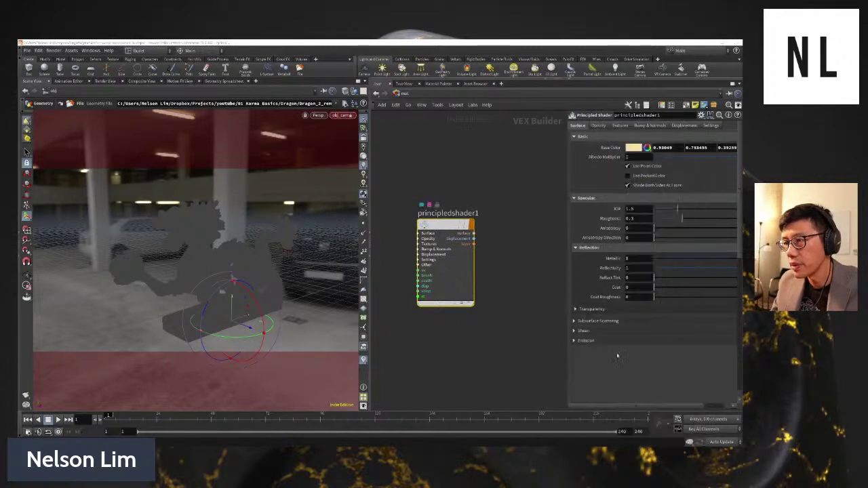
pyautogui.doubleClick(456, 218)
pyautogui.write('gold')
pyautogui.press('Return')
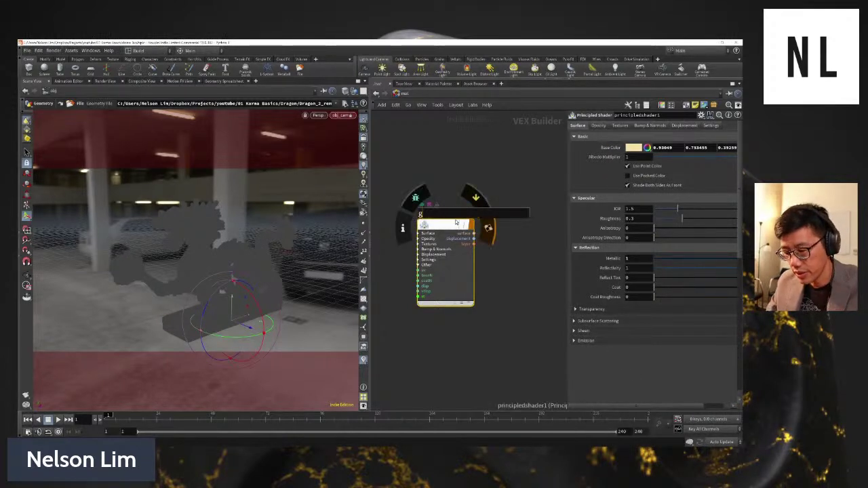
# - Return to the obj network and assign /mat/gold as the dragon object's render material
pyautogui.click(377, 94)
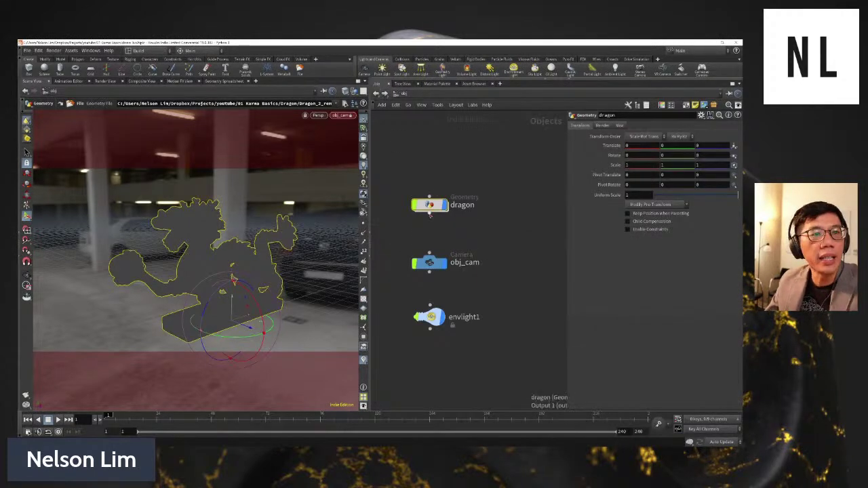
pyautogui.click(602, 125)
pyautogui.click(727, 137)
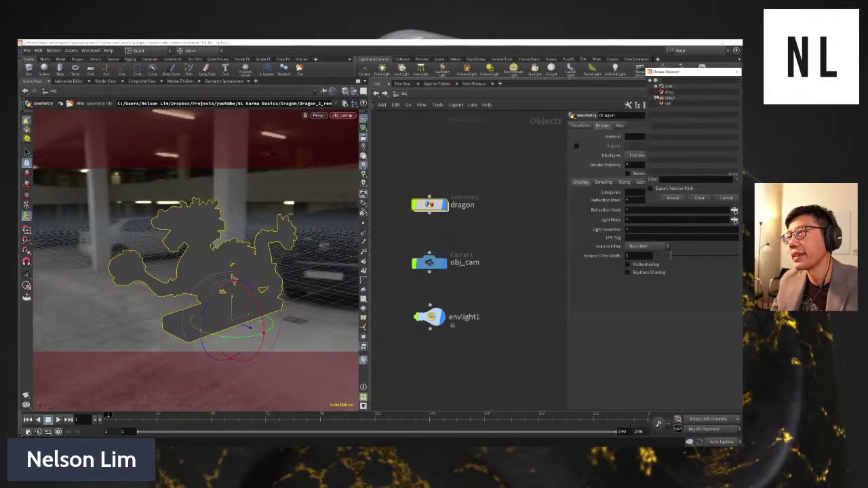
pyautogui.click(656, 86)
pyautogui.doubleClick(670, 91)
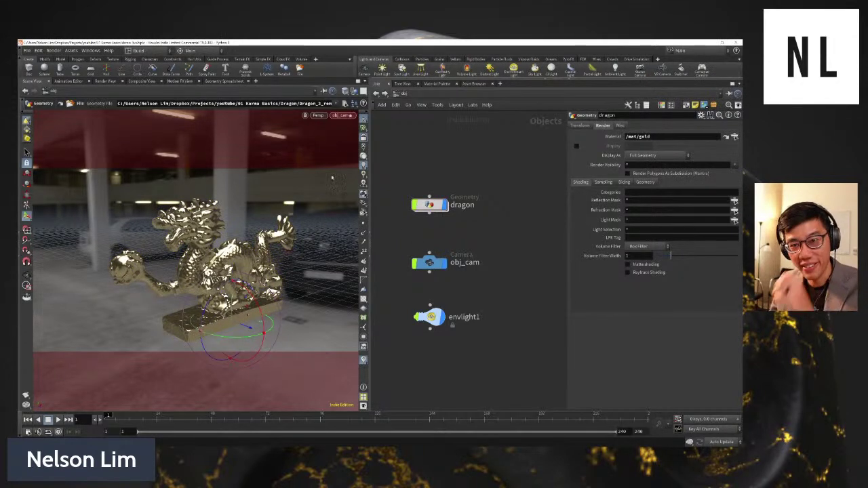
# - Switch back to the stage network and show the empty area beside the existing Solaris nodes
pyautogui.moveTo(529, 288); pyautogui.dragTo(500, 277, button='middle')
pyautogui.click(406, 93)
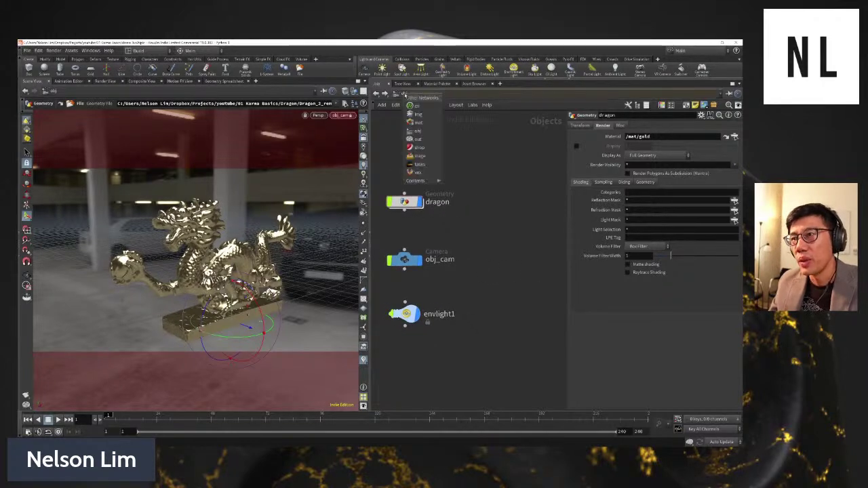
pyautogui.click(419, 155)
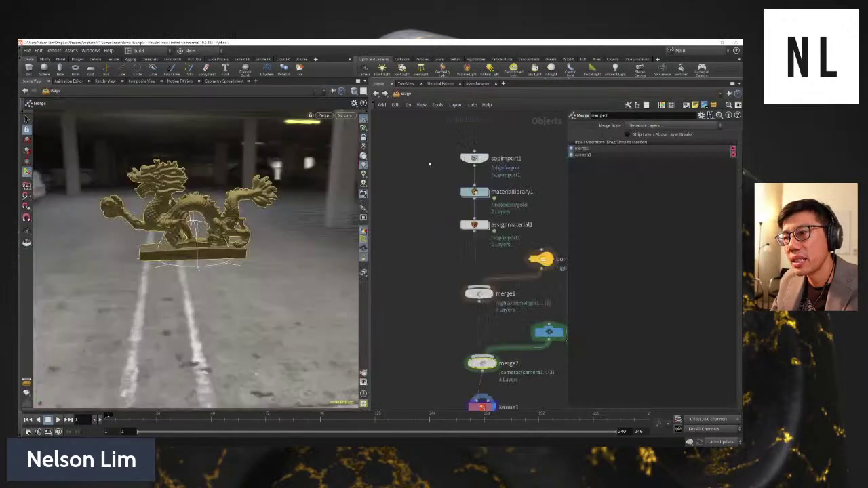
pyautogui.moveTo(536, 303); pyautogui.dragTo(379, 222, button='middle')
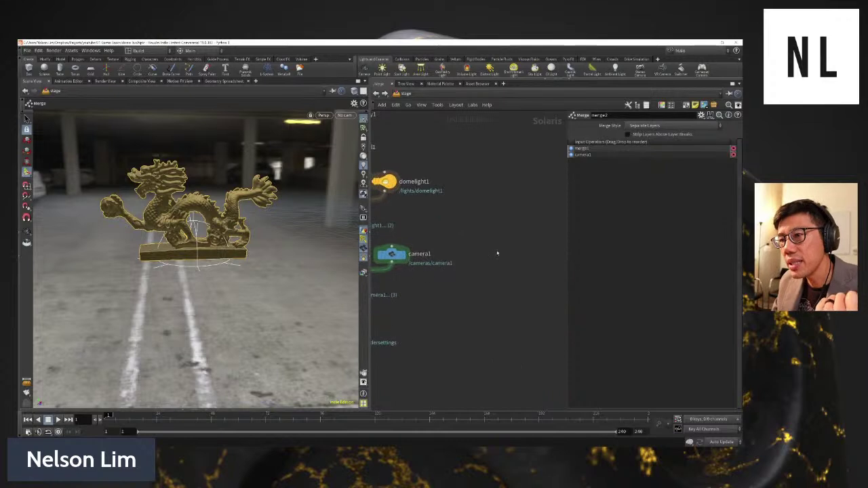
pyautogui.moveTo(498, 251); pyautogui.dragTo(475, 236, button='middle')
pyautogui.scroll(-2, 478, 240)
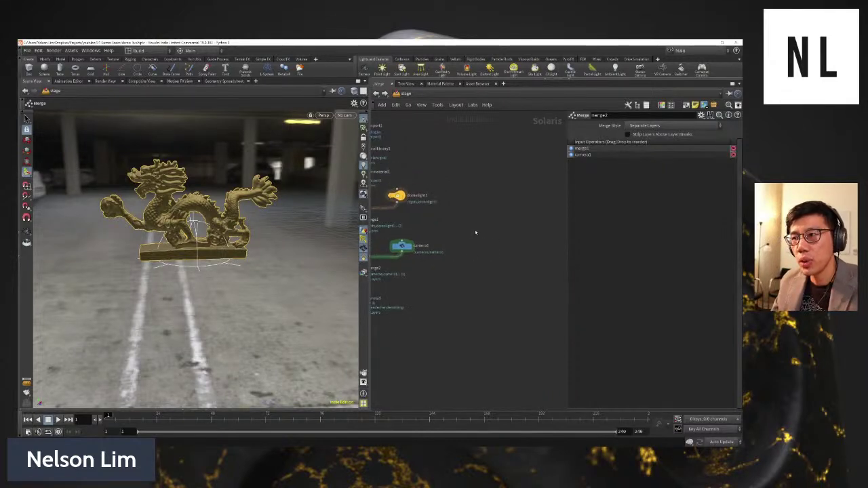
# - Add a Scene Import (All) node beside the existing Solaris nodes and set its display flag
pyautogui.press('Tab')
pyautogui.write('sc')
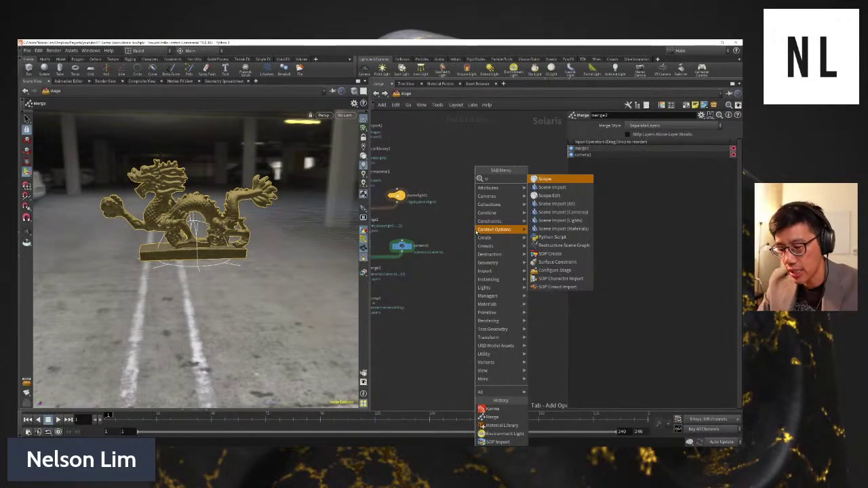
pyautogui.write('cam')
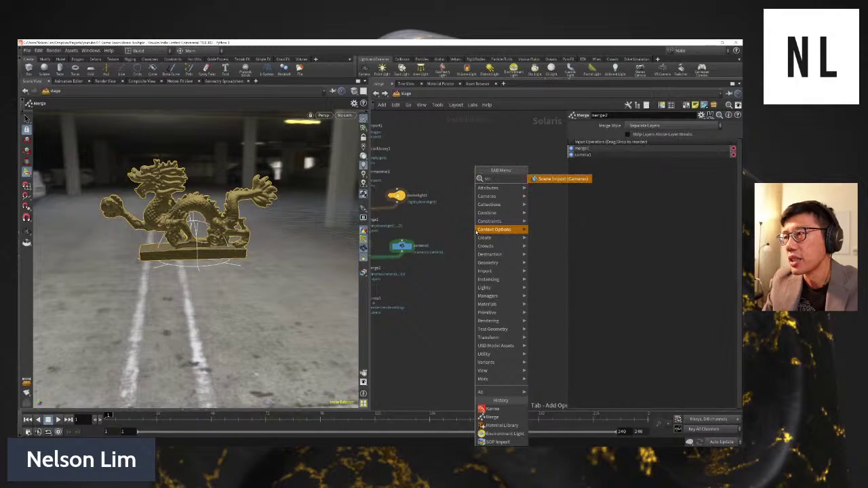
pyautogui.press('BackSpace')
pyautogui.press('BackSpace')
pyautogui.press('BackSpace')
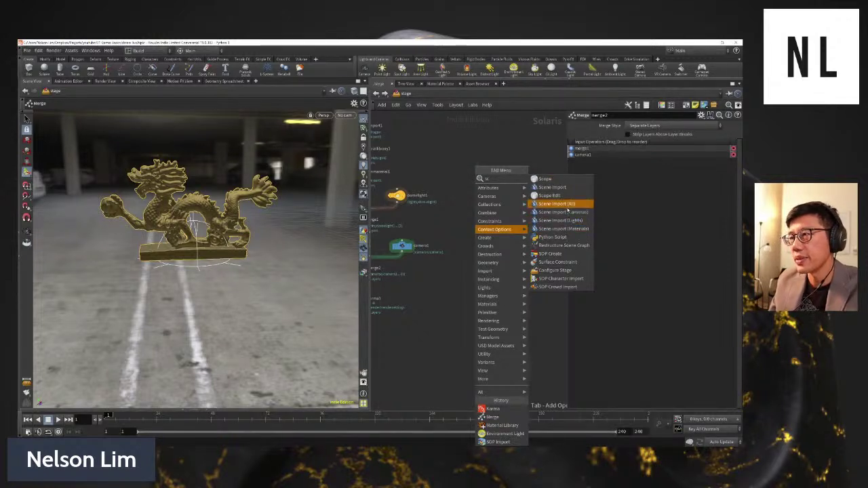
pyautogui.click(567, 205)
pyautogui.click(495, 246)
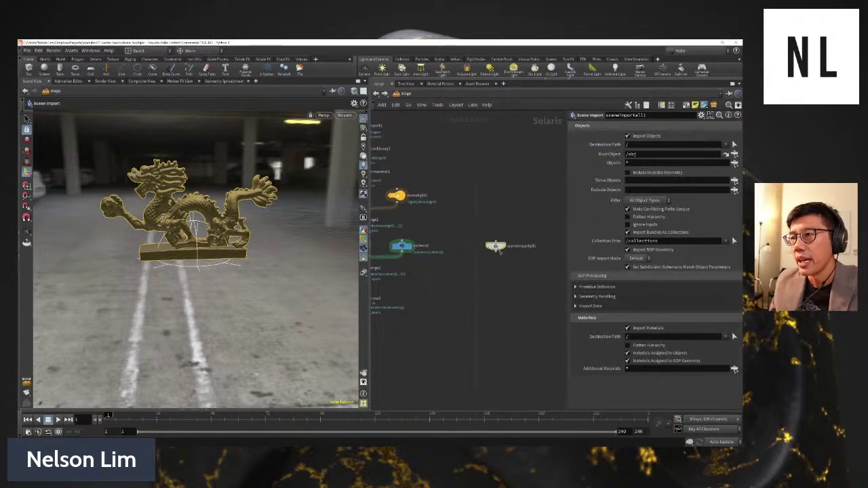
pyautogui.click(506, 237)
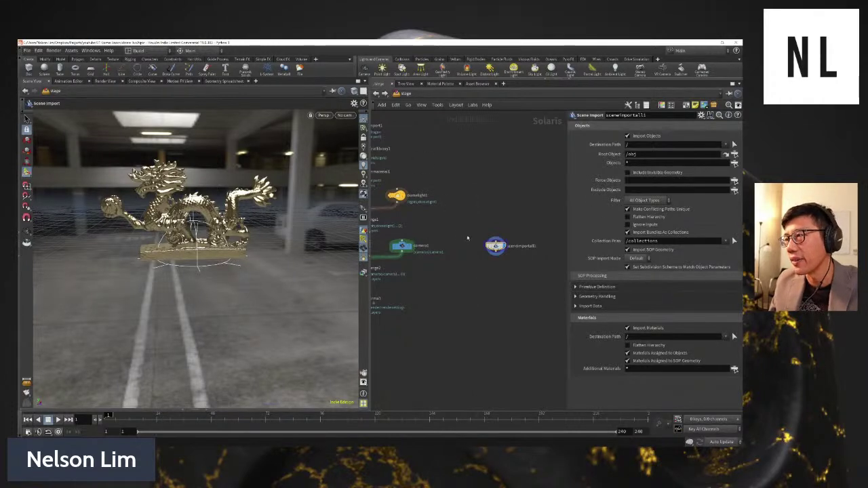
# - Detach the Karma node from merge2 and connect it beneath the Scene Import (All) node
pyautogui.press('h')
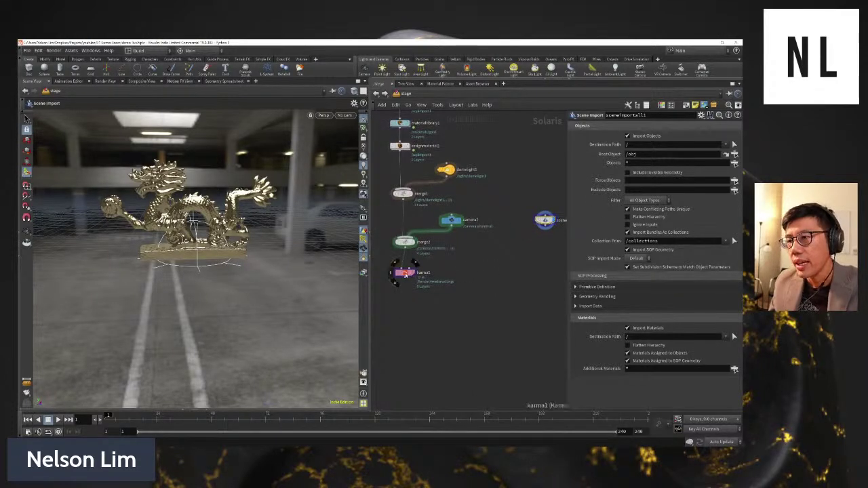
pyautogui.moveTo(420, 277); pyautogui.dragTo(508, 295)
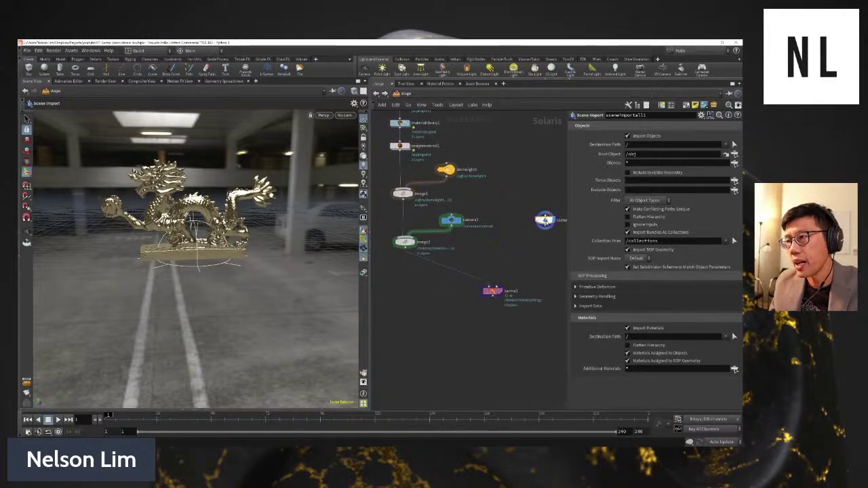
pyautogui.moveTo(544, 229)
pyautogui.mouseDown()
pyautogui.moveTo(493, 286)
pyautogui.moveTo(540, 277)
pyautogui.moveTo(546, 265)
pyautogui.mouseUp()
# - Render the viewport with Karma and look through the imported obj_cam camera
pyautogui.click(324, 115)
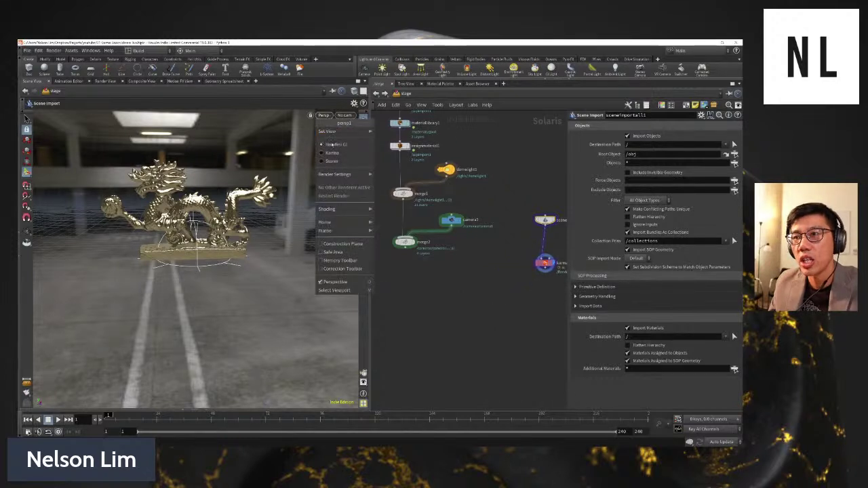
pyautogui.click(331, 152)
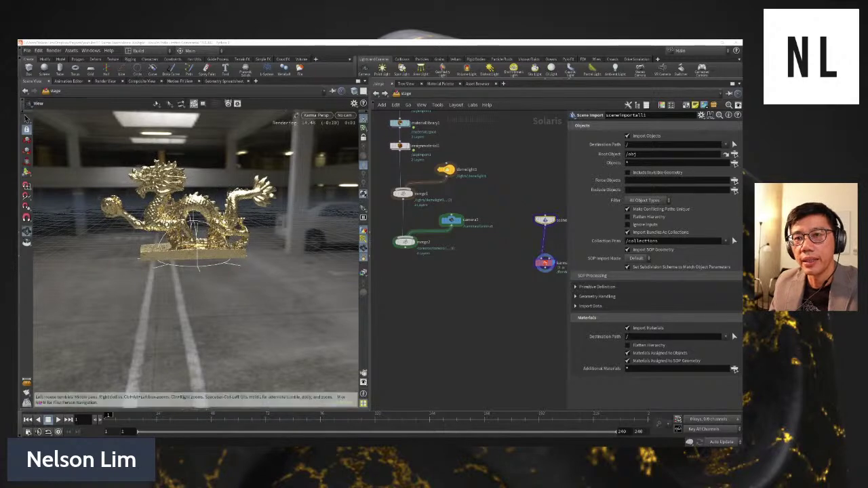
pyautogui.moveTo(197, 238); pyautogui.dragTo(262, 211)
pyautogui.click(346, 115)
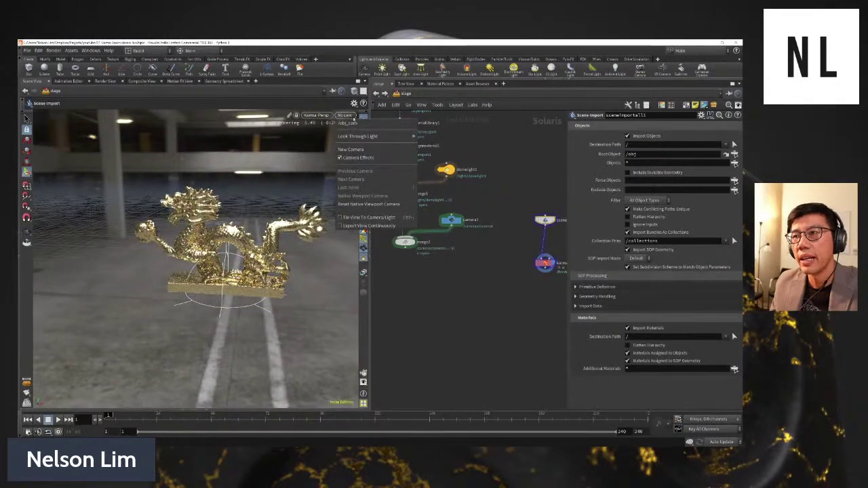
pyautogui.click(359, 134)
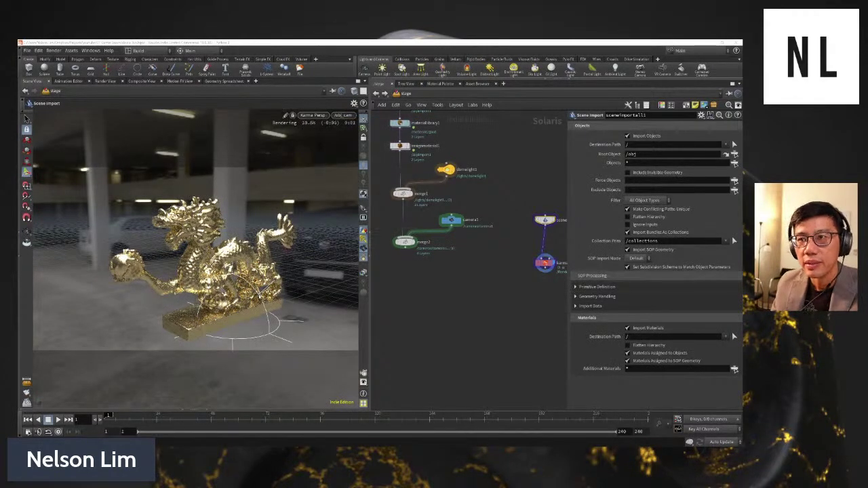
# - Rewire the Karma node to the output of merge2 and place it directly beneath that merge
pyautogui.moveTo(545, 264); pyautogui.dragTo(512, 261, button='middle')
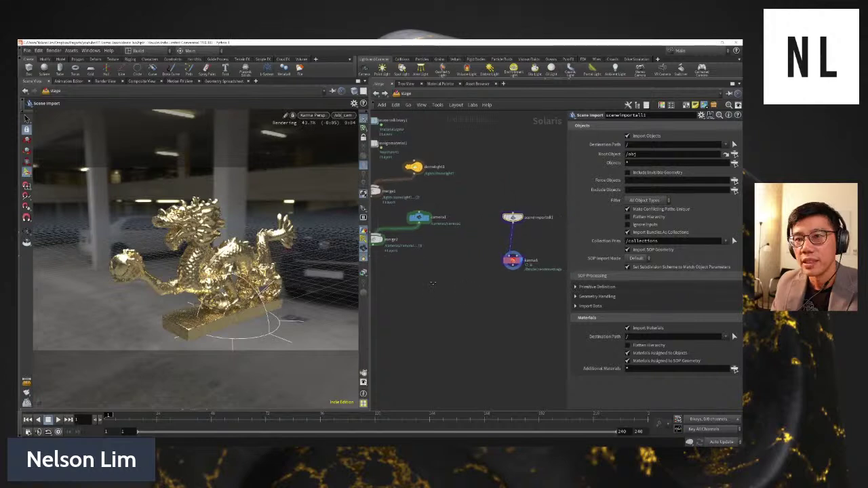
pyautogui.moveTo(512, 261); pyautogui.dragTo(423, 284)
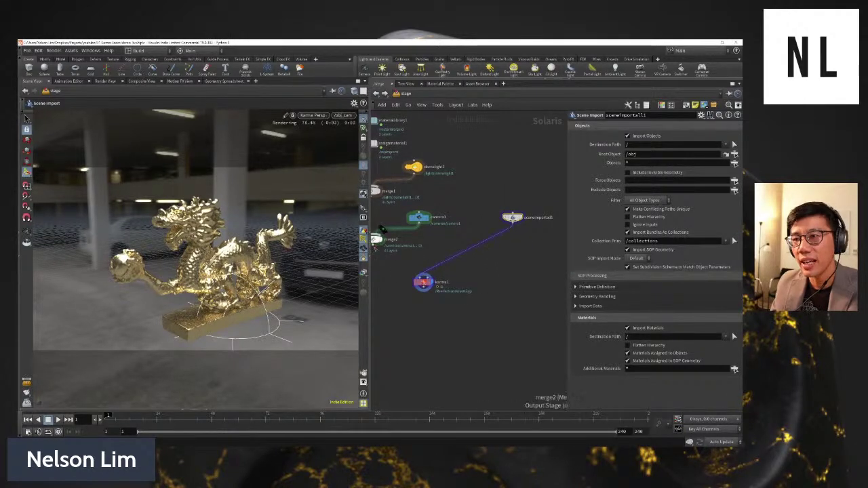
pyautogui.moveTo(373, 246); pyautogui.dragTo(422, 279)
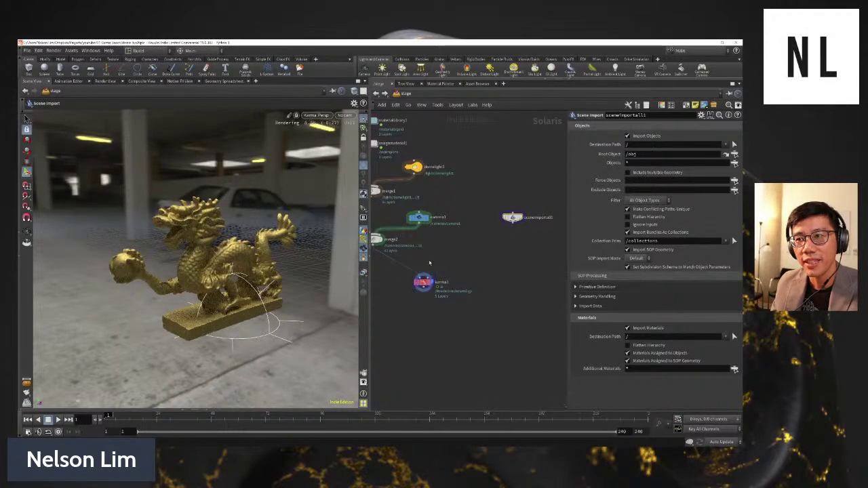
pyautogui.moveTo(433, 260); pyautogui.dragTo(472, 273, button='middle')
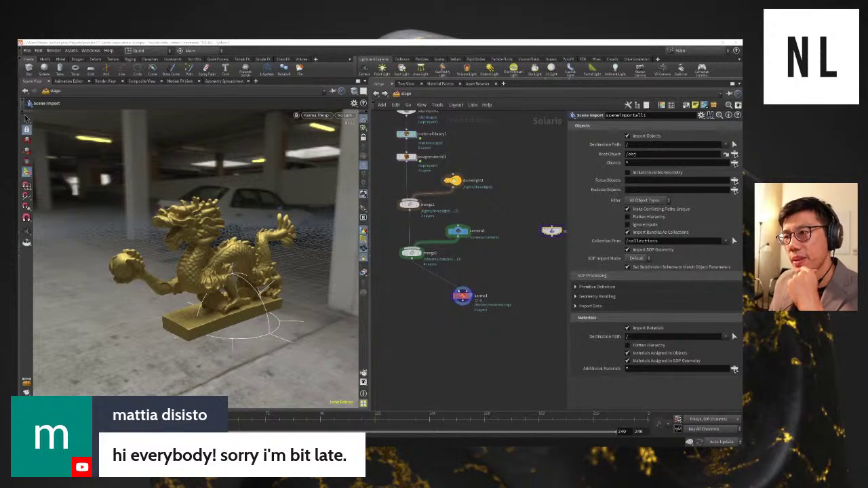
pyautogui.moveTo(462, 297); pyautogui.dragTo(409, 299)
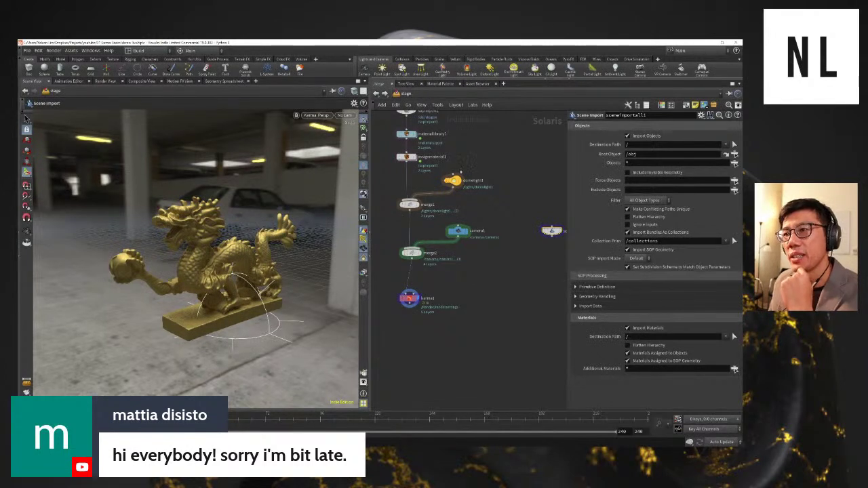
# - Review the hand-built Solaris chain from the SOP Import through the light and camera merges to Karma
pyautogui.moveTo(392, 96); pyautogui.dragTo(400, 173, button='middle')
pyautogui.moveTo(400, 173); pyautogui.dragTo(473, 403)
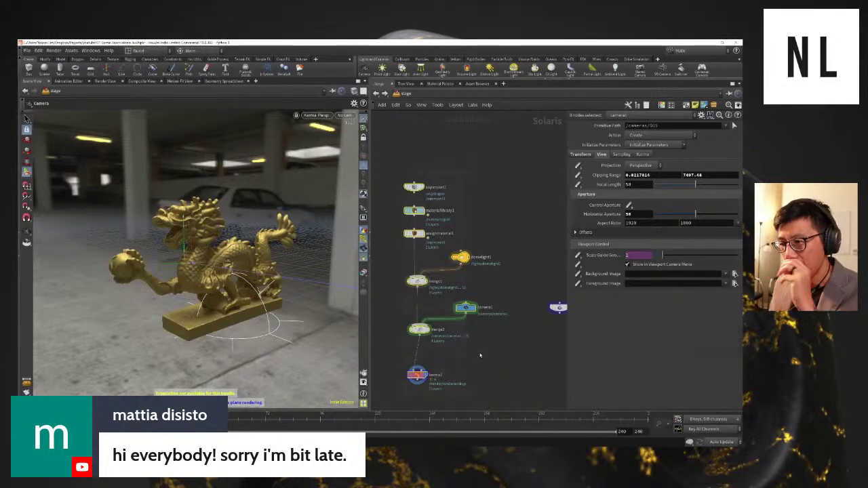
pyautogui.press('h')
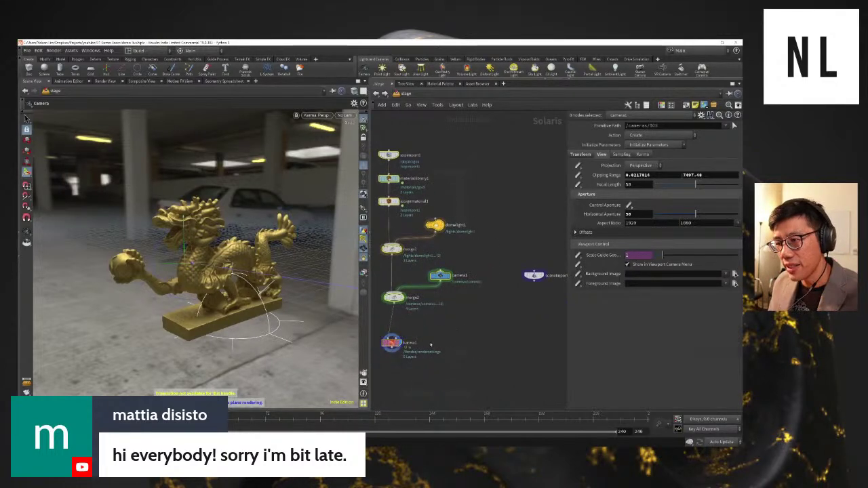
pyautogui.click(412, 339)
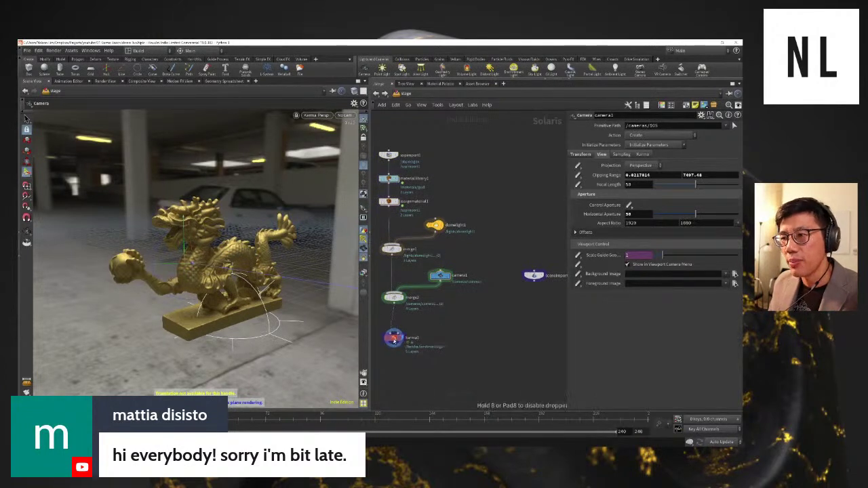
pyautogui.moveTo(434, 126); pyautogui.dragTo(457, 324)
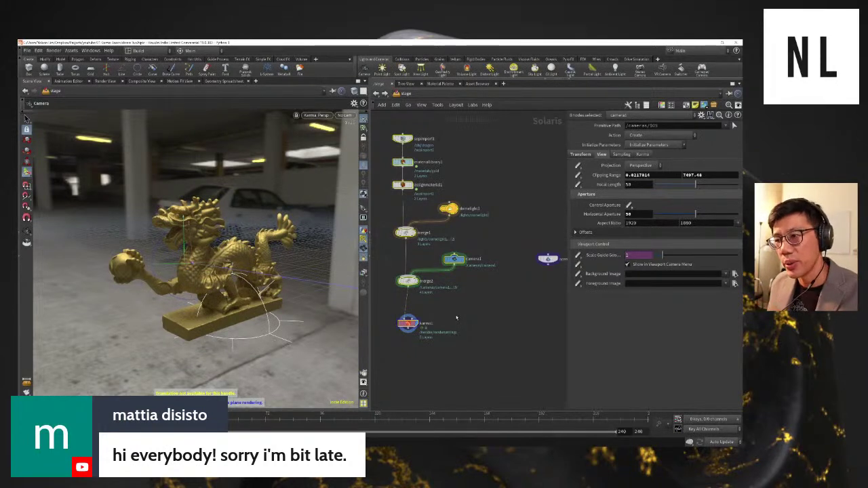
pyautogui.moveTo(408, 324); pyautogui.dragTo(415, 331)
pyautogui.click(481, 327)
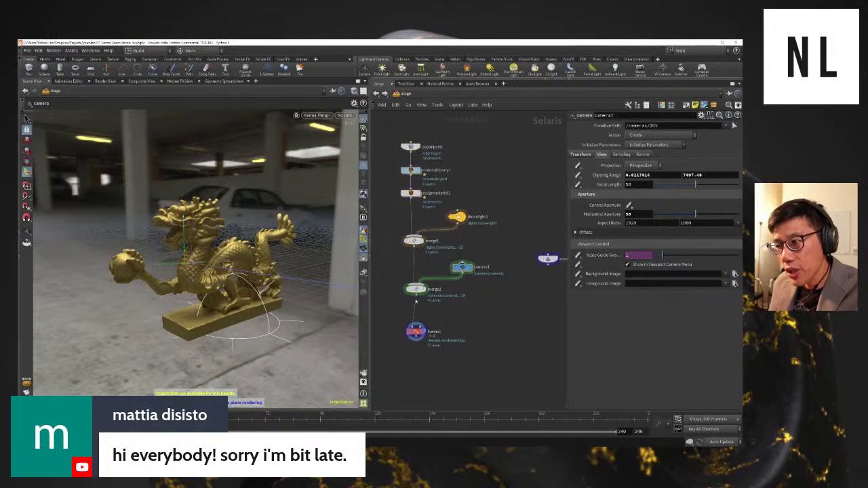
pyautogui.click(405, 93)
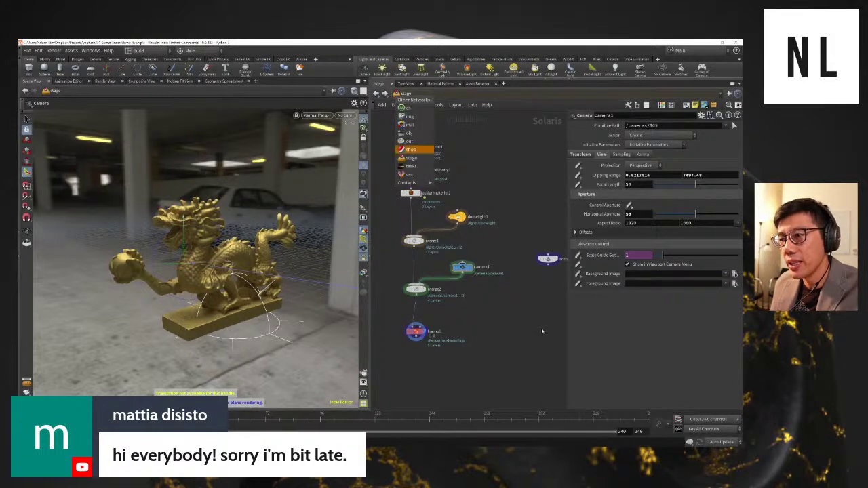
pyautogui.press('Escape')
# - Display the Scene Import (All) node and wire the Karma node directly beneath it again
pyautogui.moveTo(420, 333); pyautogui.dragTo(527, 337)
pyautogui.scroll(1, 546, 252)
pyautogui.moveTo(546, 252); pyautogui.dragTo(431, 247, button='middle')
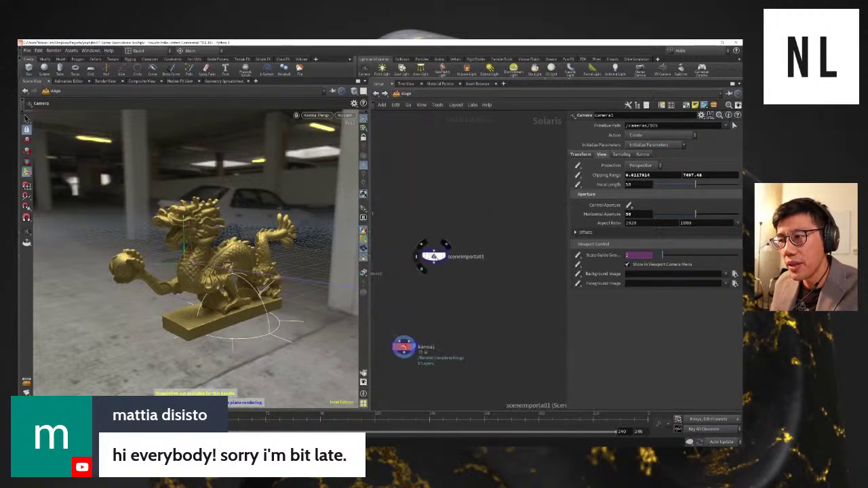
pyautogui.click(434, 255)
pyautogui.click(445, 245)
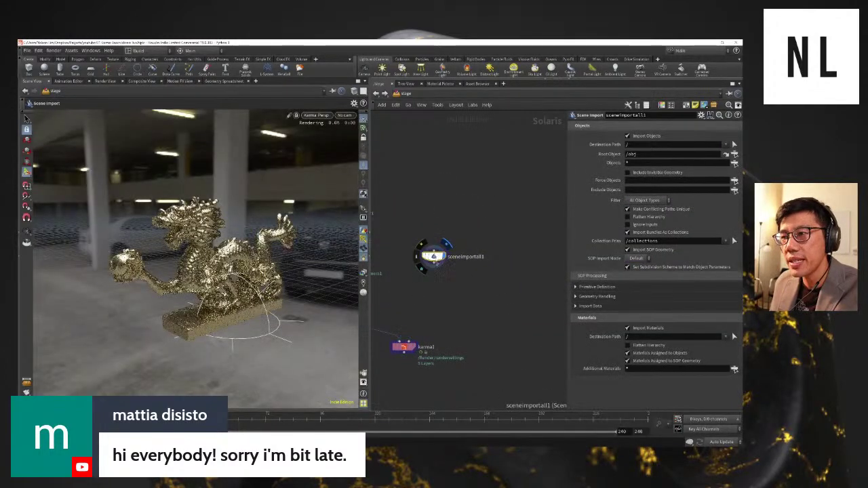
pyautogui.moveTo(434, 266); pyautogui.dragTo(434, 342)
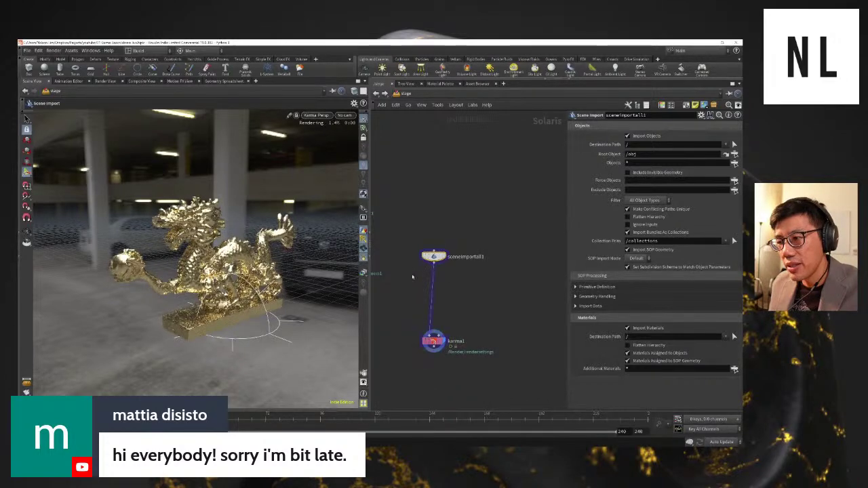
# - Review the dragon, obj_cam and envlight1 nodes in the obj network and return to the stage network
pyautogui.click(405, 93)
pyautogui.click(418, 143)
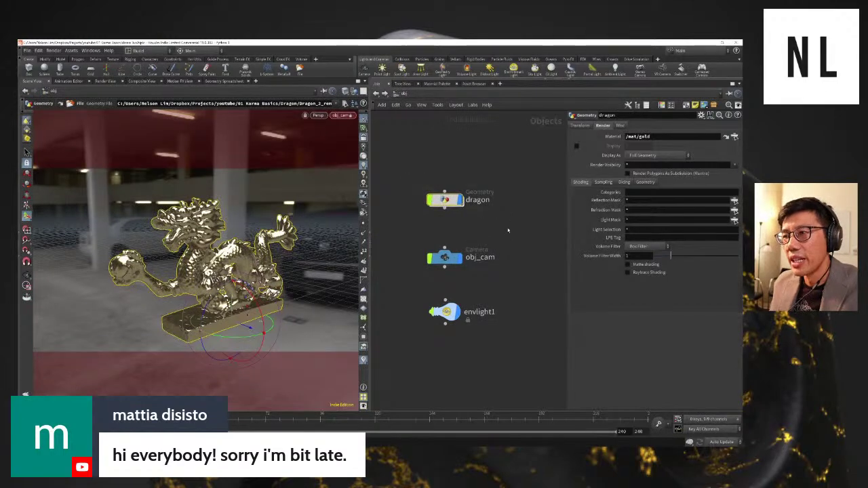
pyautogui.moveTo(401, 217); pyautogui.dragTo(506, 333)
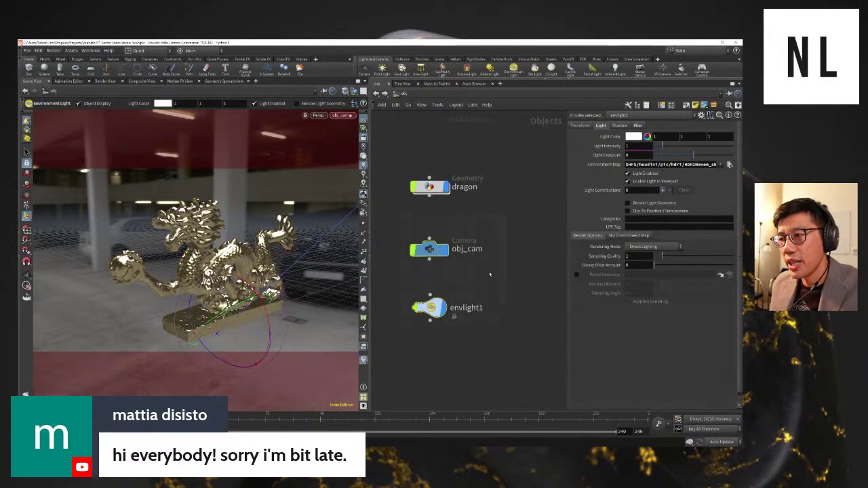
pyautogui.click(414, 93)
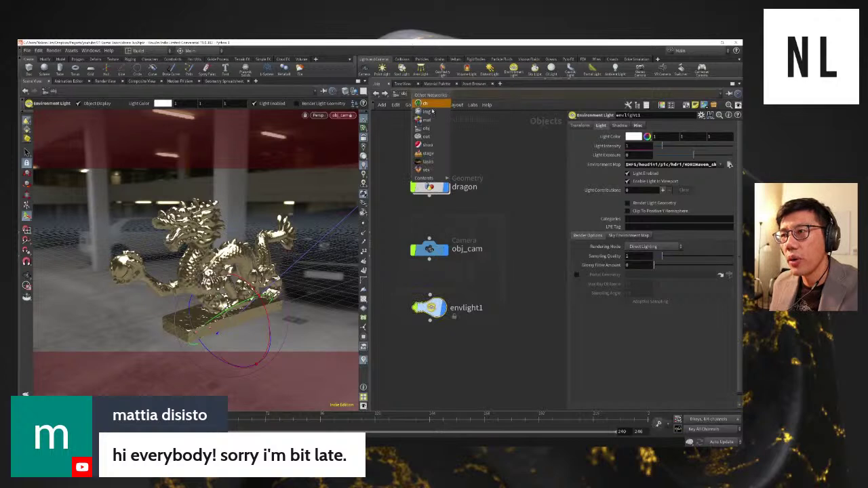
pyautogui.click(434, 154)
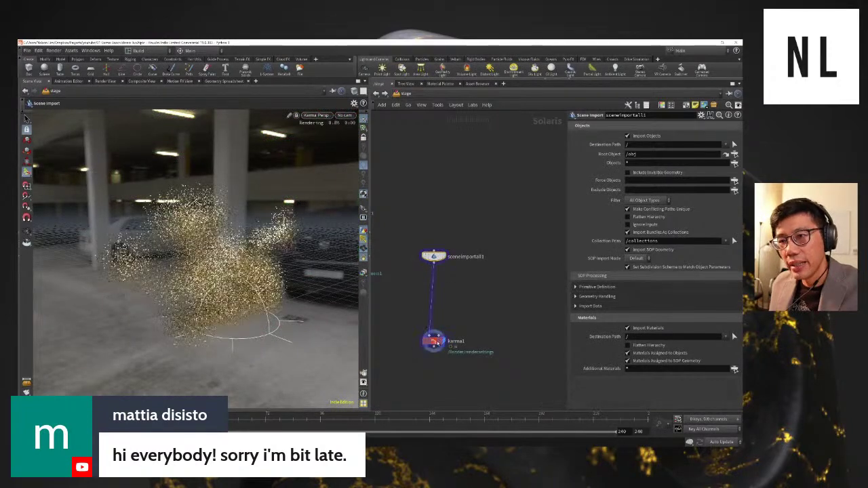
# - Select the Karma node, restart the viewport render from a front-on view of the dragon and switch the viewport renderer to Houdini GL
pyautogui.click(434, 340)
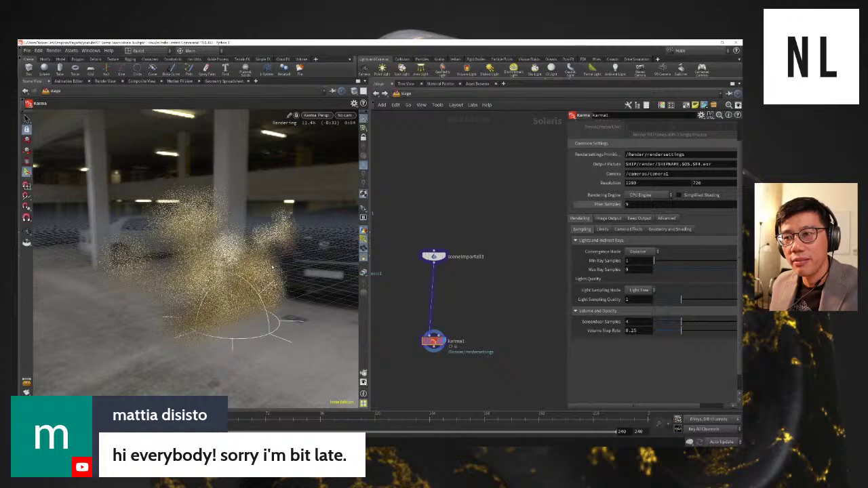
pyautogui.keyDown('alt'); pyautogui.moveTo(273, 267); pyautogui.dragTo(204, 261); pyautogui.keyUp('alt')
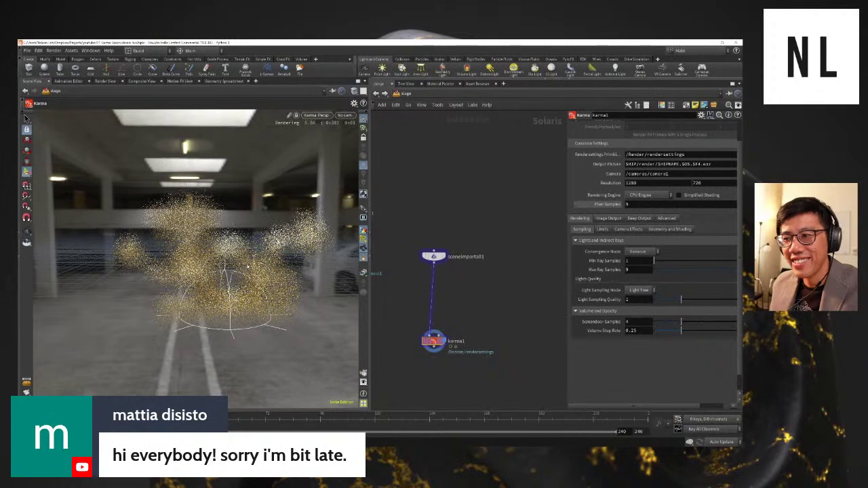
pyautogui.click(404, 94)
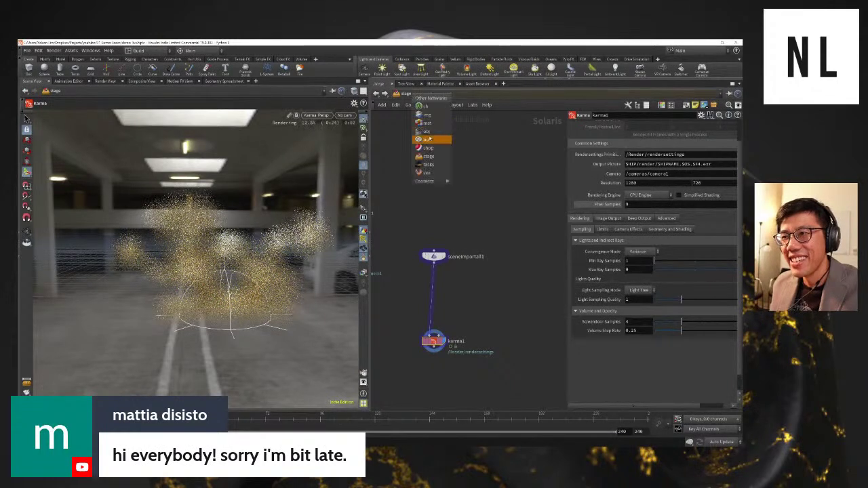
pyautogui.click(317, 115)
pyautogui.click(317, 115)
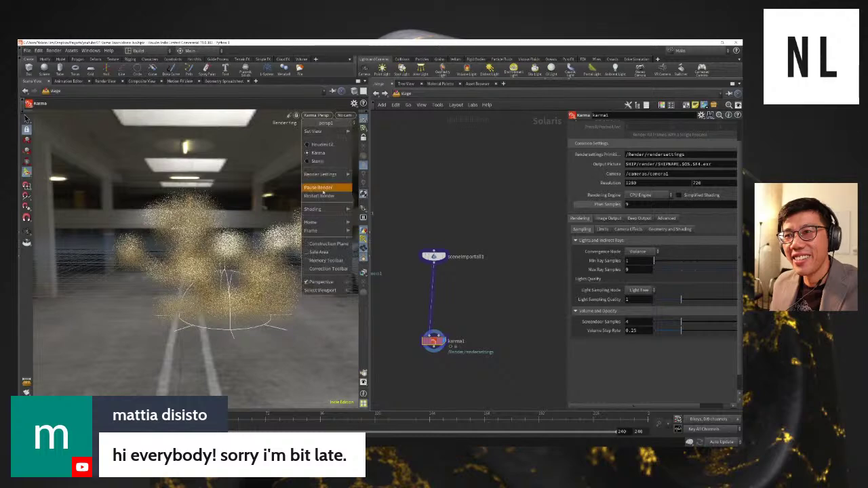
pyautogui.click(320, 195)
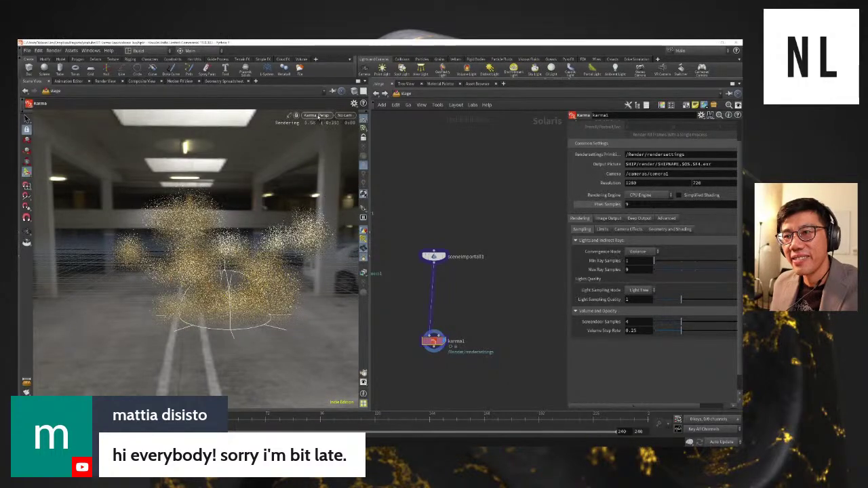
pyautogui.click(318, 118)
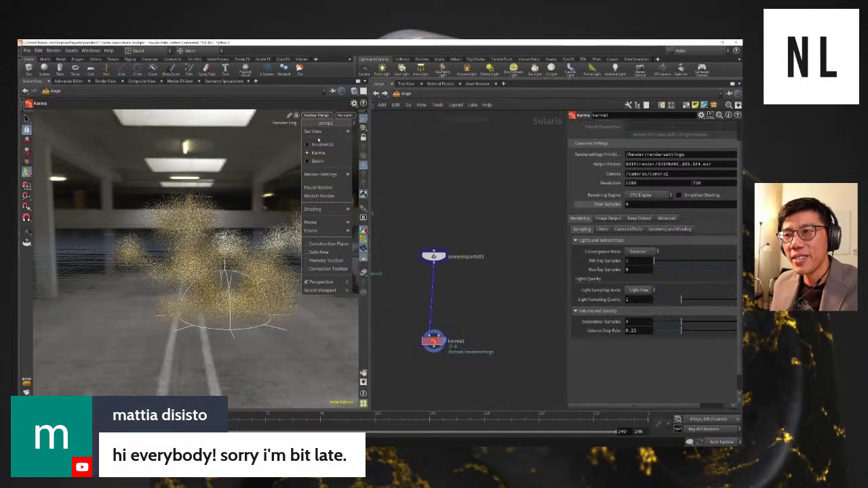
pyautogui.click(323, 145)
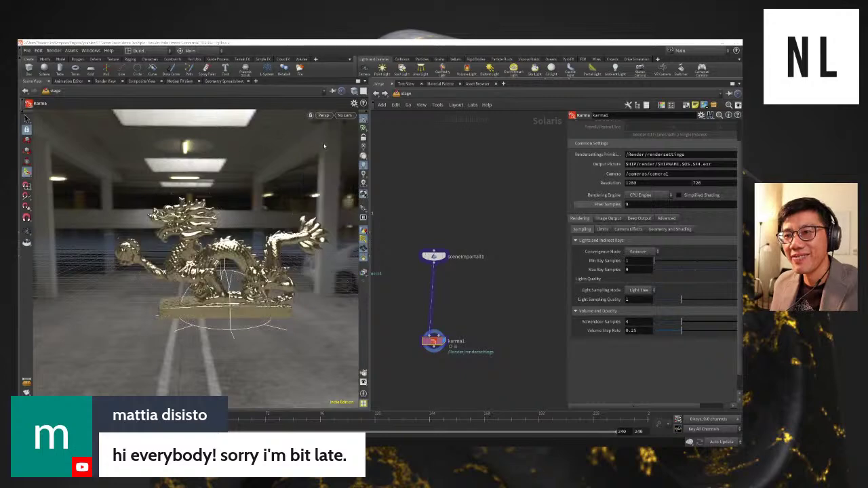
# - Examine the obj_cam, dragon and envlight1 nodes in the obj network, check the out network and return to the stage network
pyautogui.click(406, 93)
pyautogui.click(414, 132)
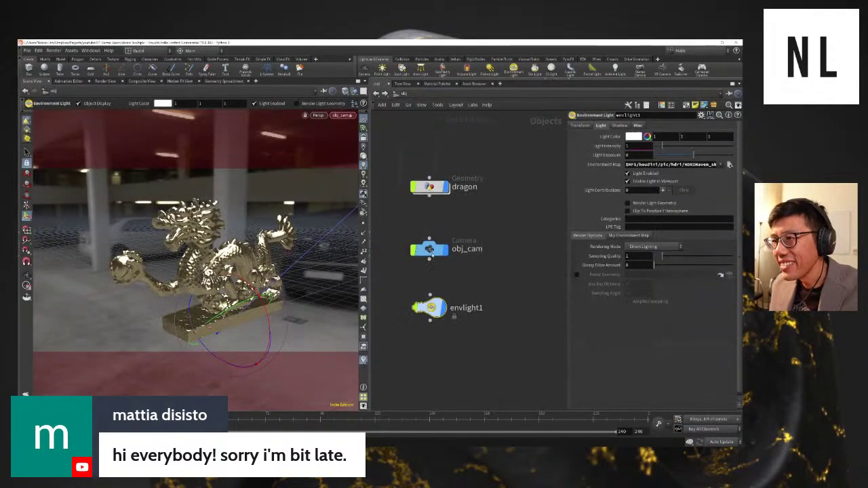
pyautogui.click(430, 250)
pyautogui.click(429, 187)
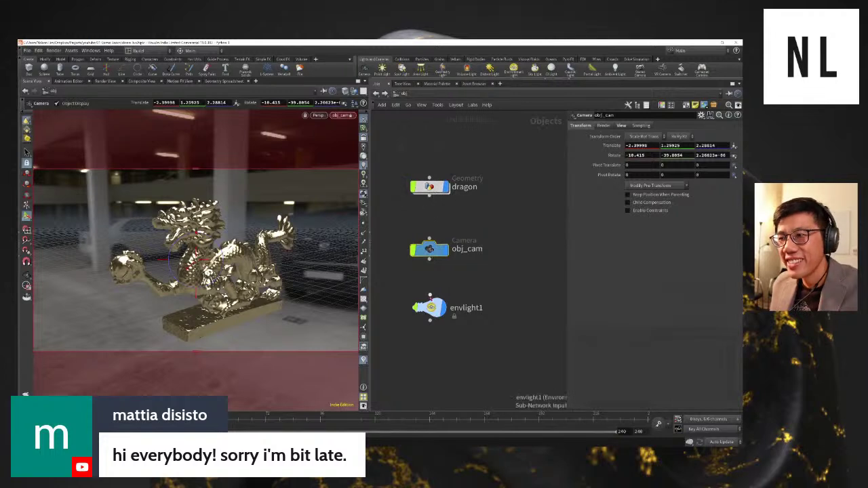
pyautogui.click(429, 307)
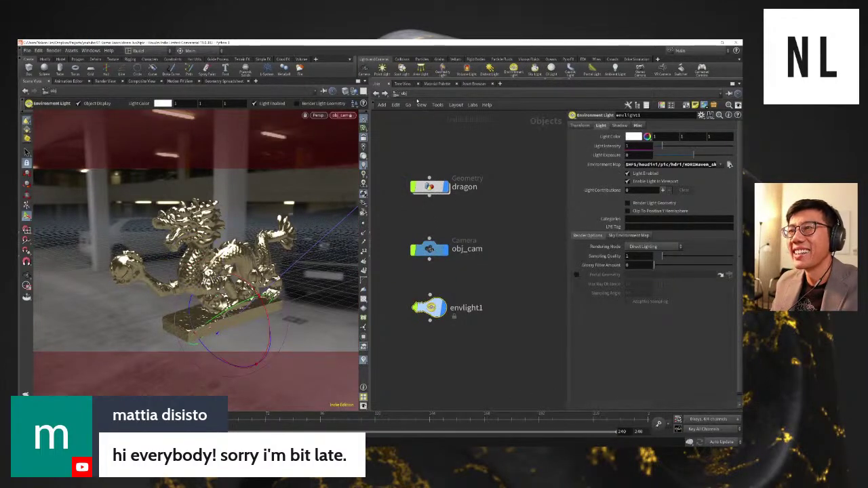
pyautogui.click(420, 105)
pyautogui.click(434, 142)
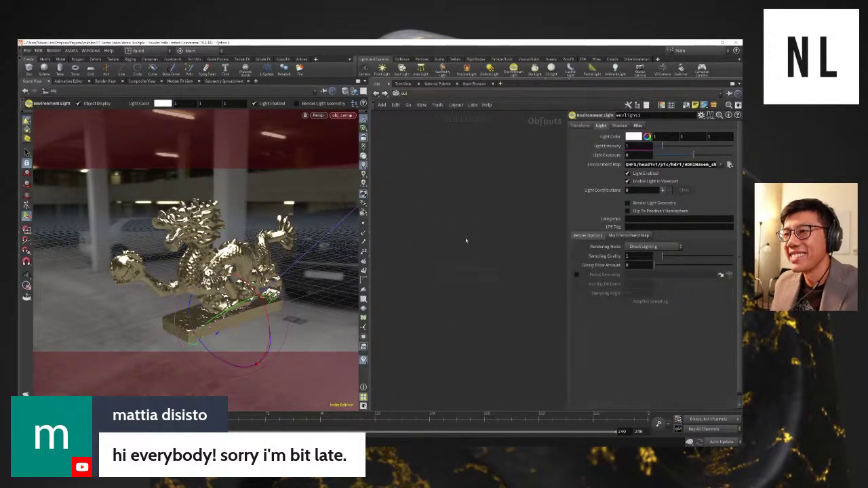
pyautogui.click(406, 93)
pyautogui.click(421, 155)
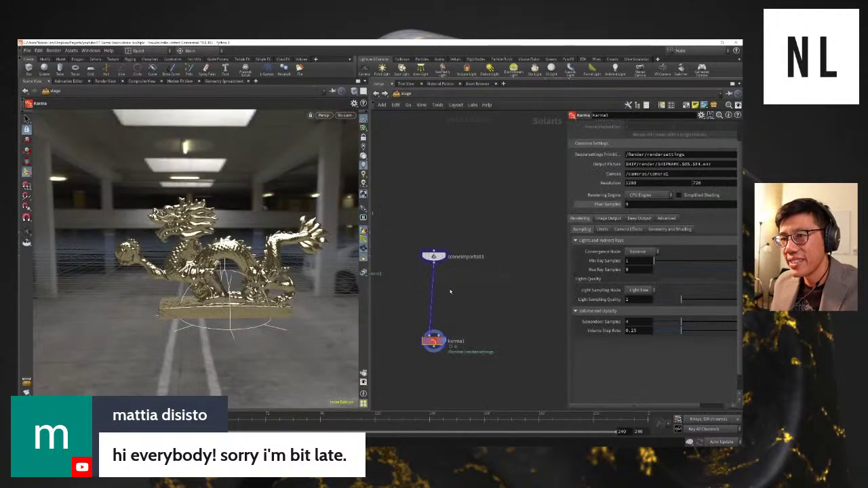
# - Switch the viewport renderer to Karma and look through obj_cam
pyautogui.click(324, 115)
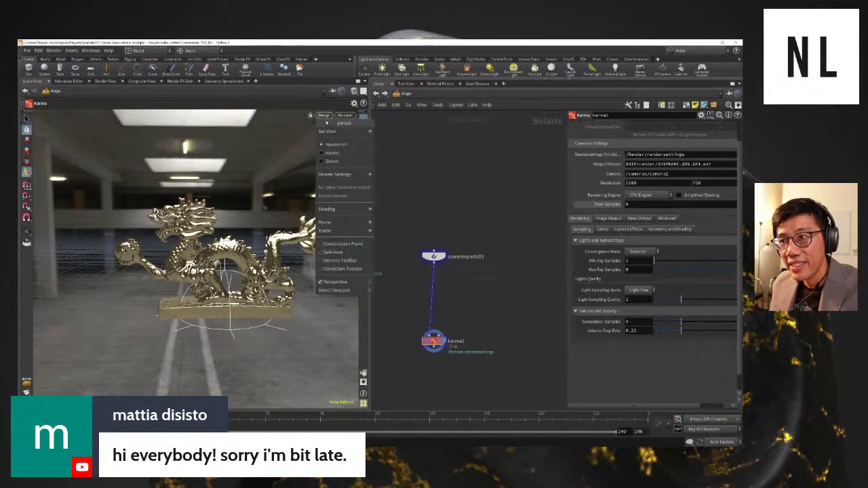
pyautogui.click(342, 152)
pyautogui.click(344, 115)
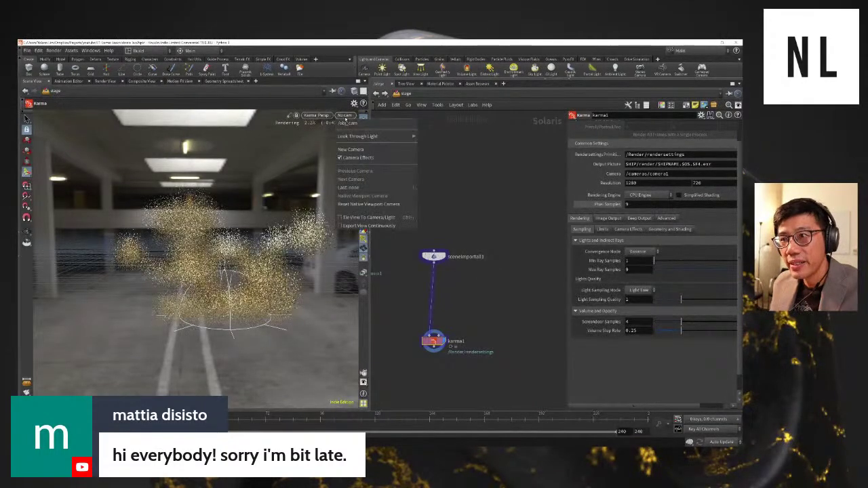
pyautogui.moveTo(380, 136)
pyautogui.click(444, 136)
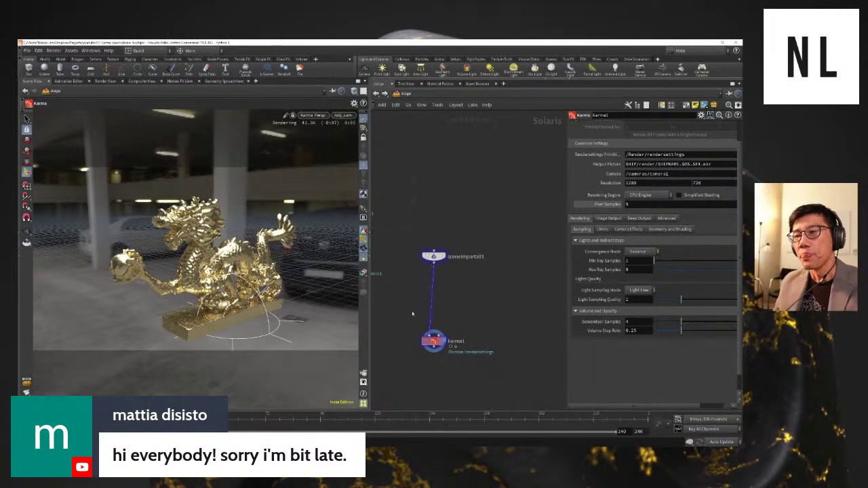
# - Move the Karma node away from the Scene Import and connect its input to the merge2 output
pyautogui.moveTo(412, 313); pyautogui.dragTo(471, 279, button='middle')
pyautogui.moveTo(487, 307); pyautogui.dragTo(434, 305)
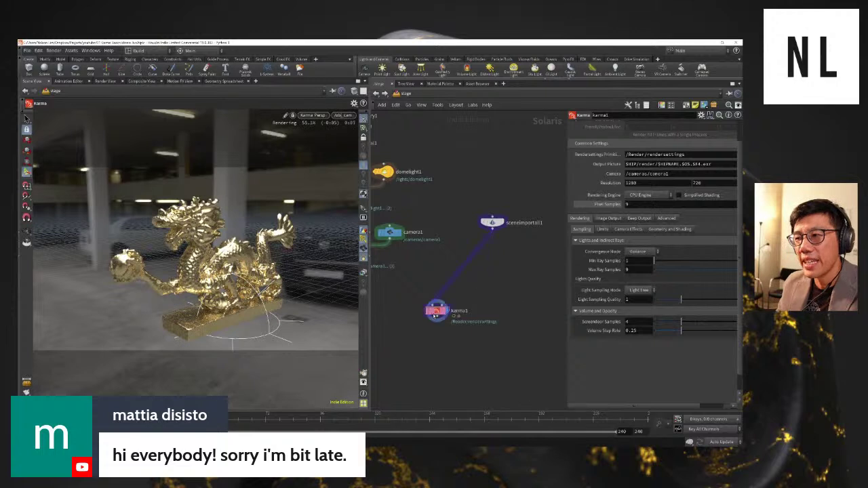
pyautogui.moveTo(434, 306); pyautogui.dragTo(502, 290, button='middle')
pyautogui.moveTo(404, 252); pyautogui.dragTo(488, 290)
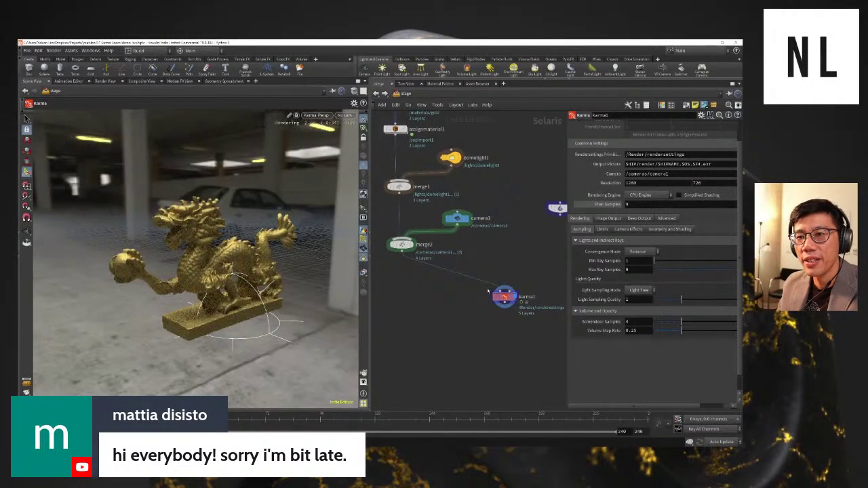
# - Disconnect the Karma node from merge2 and wire it directly beneath sceneimportall1
pyautogui.moveTo(488, 290); pyautogui.dragTo(443, 292, button='middle')
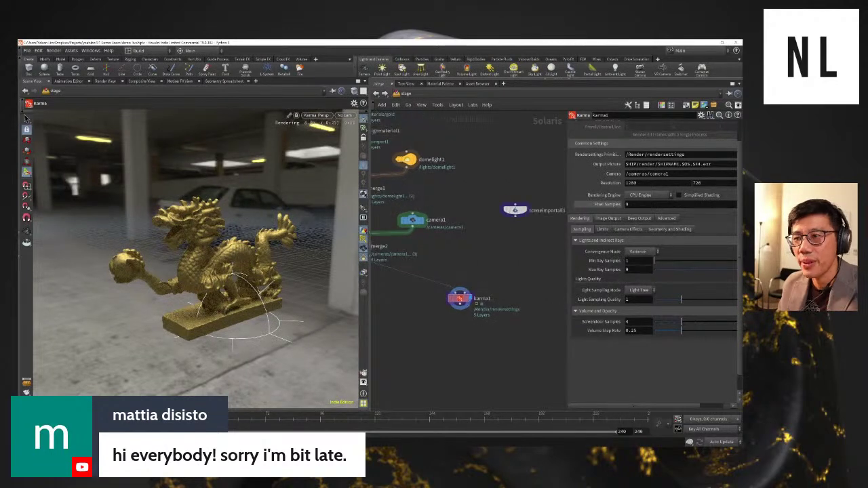
pyautogui.moveTo(467, 304); pyautogui.dragTo(510, 305)
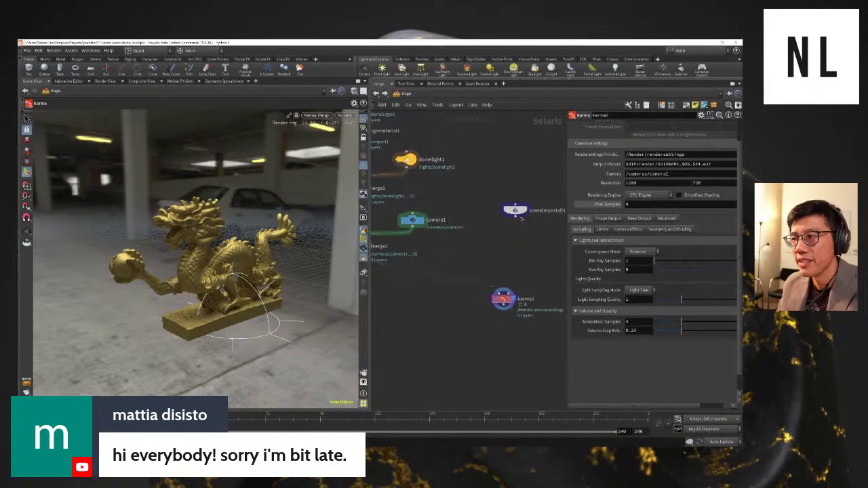
pyautogui.moveTo(514, 215); pyautogui.dragTo(514, 281)
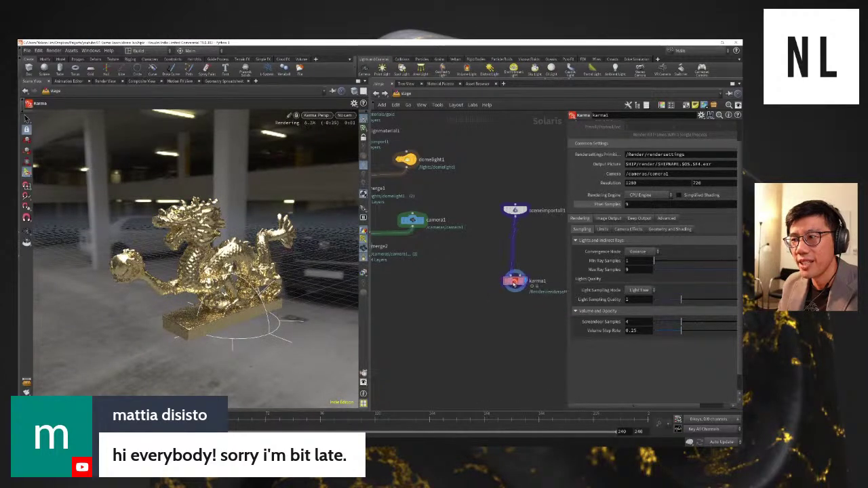
# - Select the sceneimportall1 and karma1 nodes together and go to the out network
pyautogui.moveTo(544, 255); pyautogui.dragTo(504, 263, button='middle')
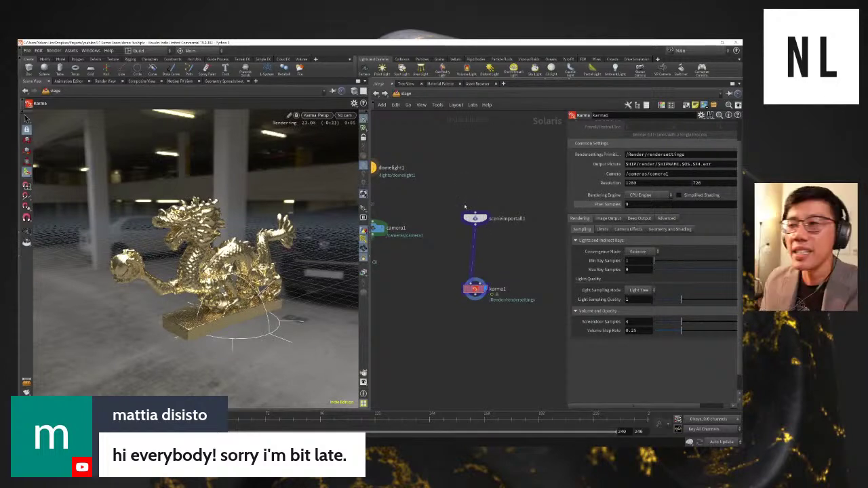
pyautogui.moveTo(448, 197); pyautogui.dragTo(534, 313)
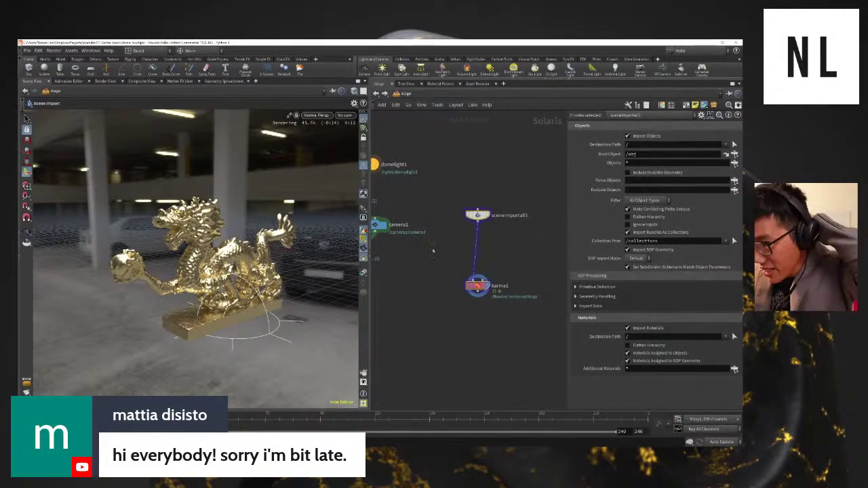
pyautogui.moveTo(434, 251); pyautogui.dragTo(464, 266, button='middle')
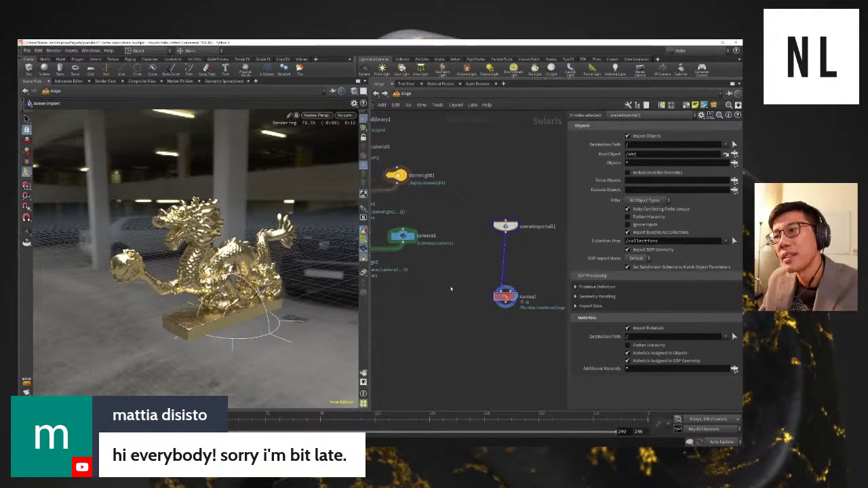
pyautogui.moveTo(451, 289); pyautogui.dragTo(432, 284, button='middle')
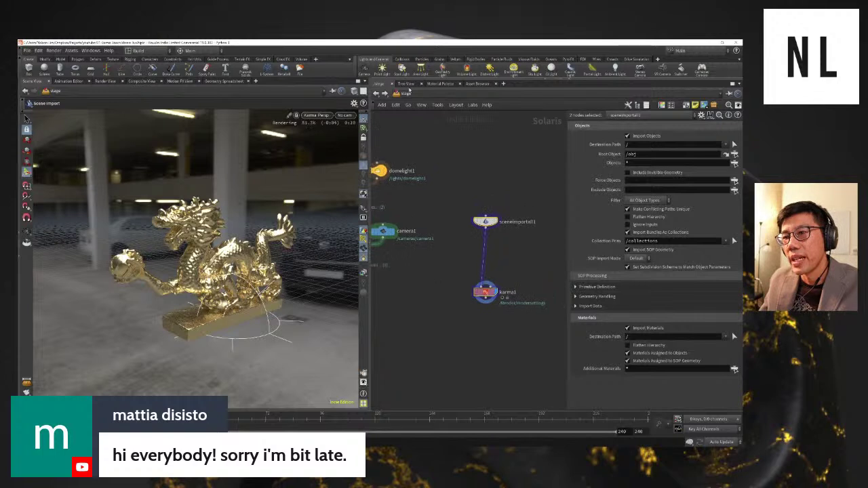
pyautogui.click(408, 95)
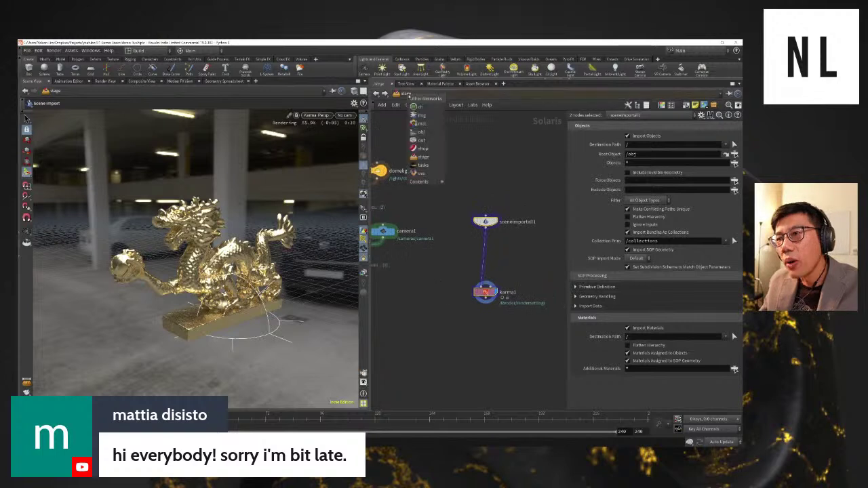
pyautogui.click(429, 141)
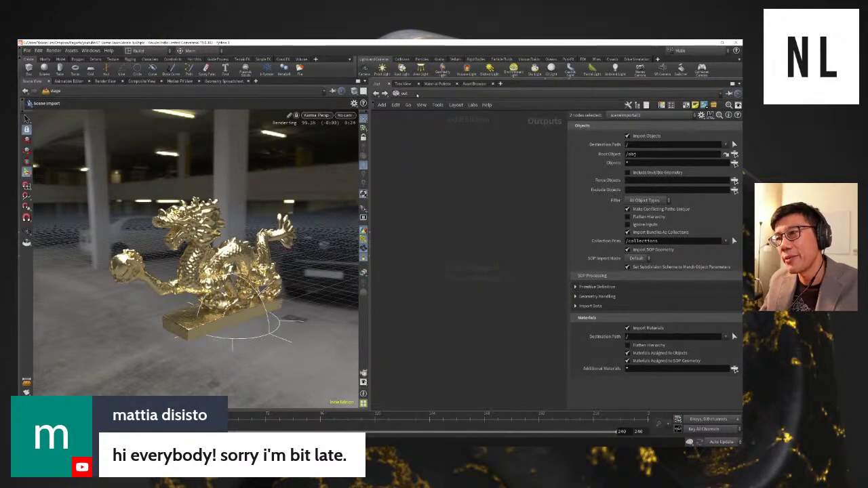
pyautogui.click(417, 97)
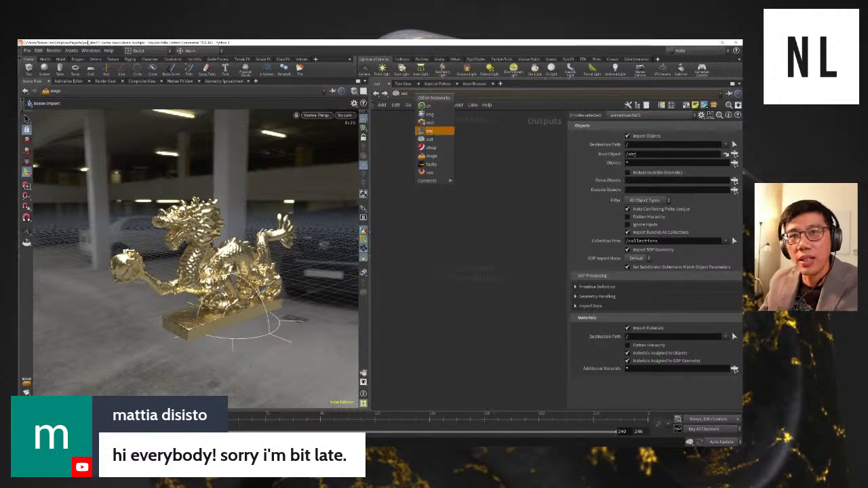
# - Pause the viewport's Karma render and set the viewport renderer to Houdini GL
pyautogui.click(315, 115)
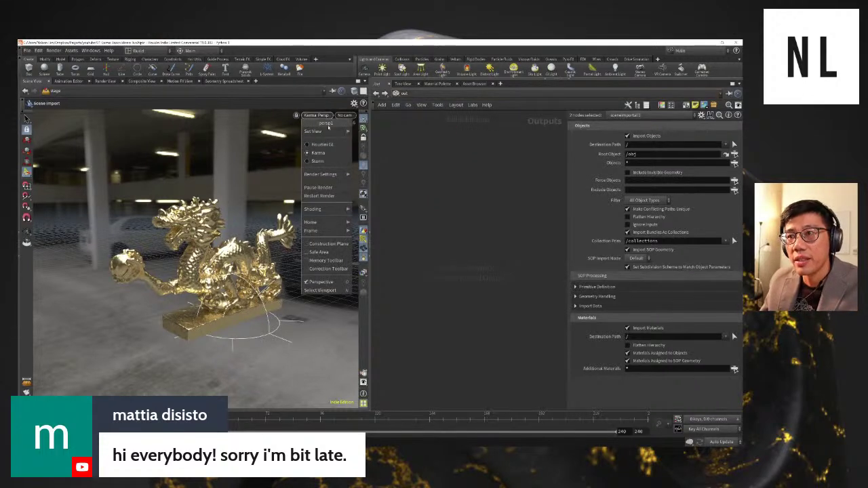
pyautogui.click(324, 188)
pyautogui.click(320, 117)
pyautogui.click(325, 144)
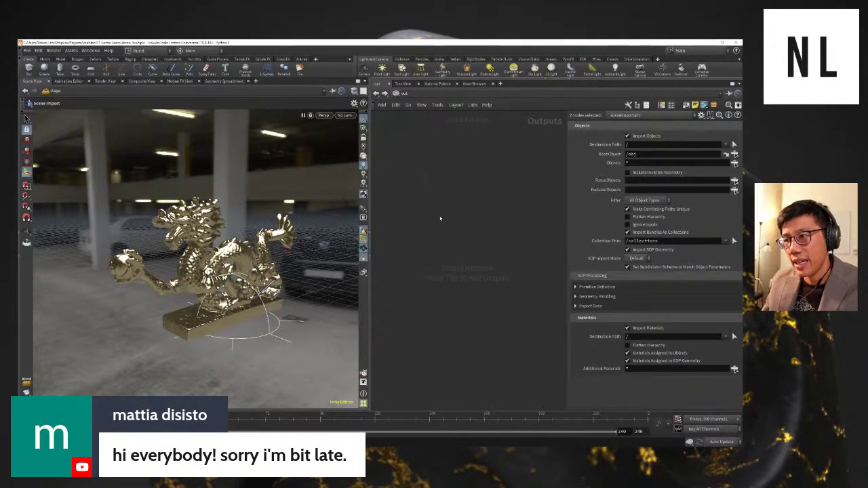
# - Add a Karma render node to the empty out network
pyautogui.press('Tab')
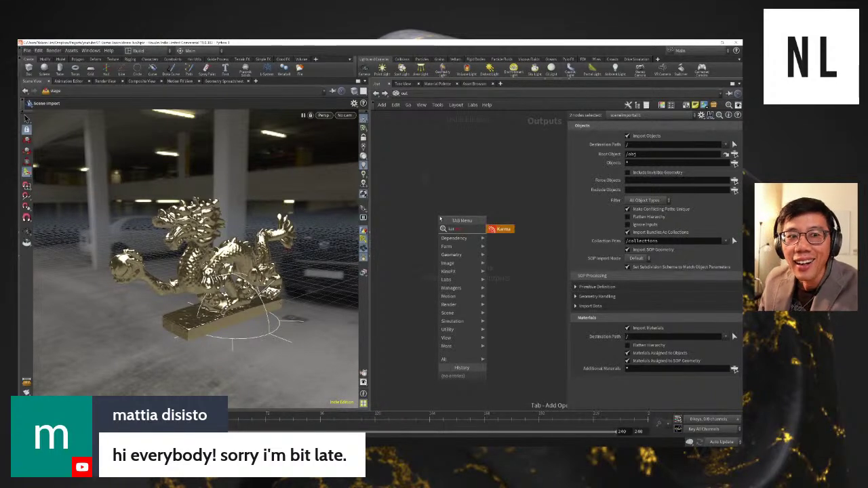
pyautogui.press('Return')
pyautogui.click(439, 218)
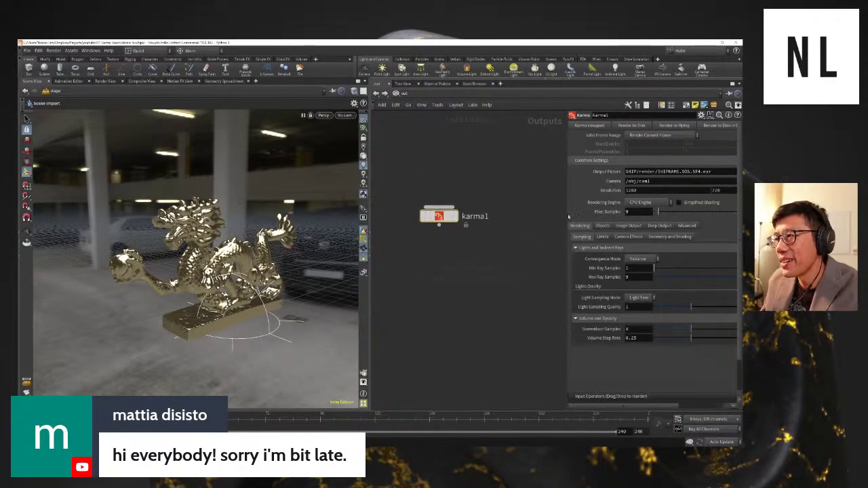
# - Add a Mantra render node beside the Karma node in the out network
pyautogui.moveTo(400, 251); pyautogui.dragTo(473, 253, button='middle')
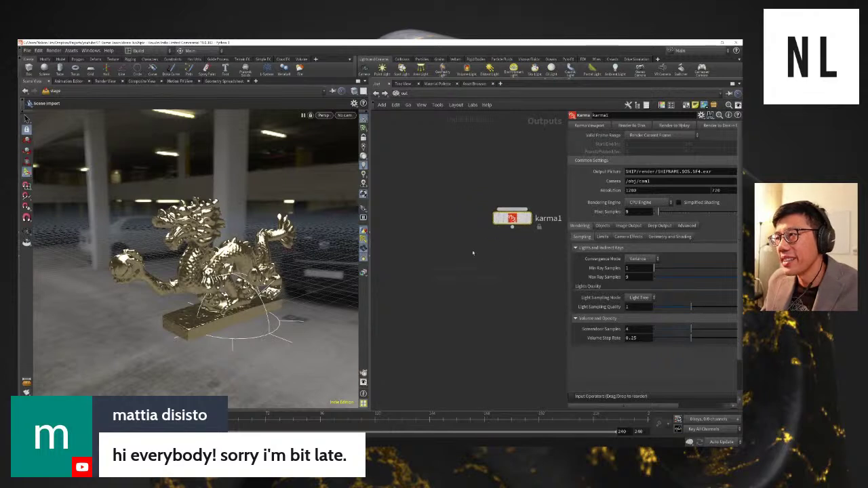
pyautogui.press('Tab')
pyautogui.write('man')
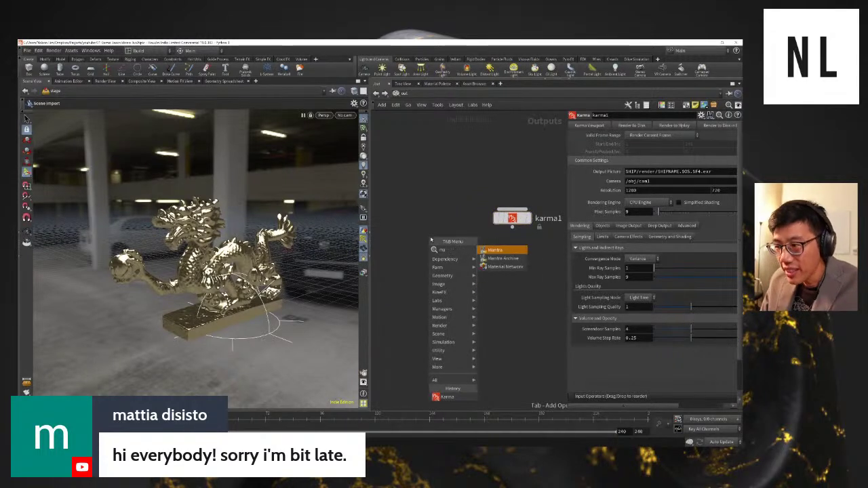
pyautogui.press('Return')
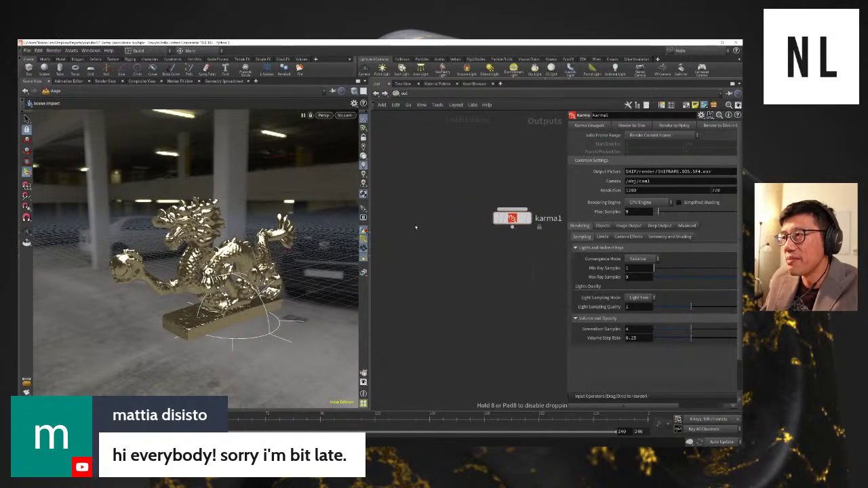
pyautogui.click(412, 220)
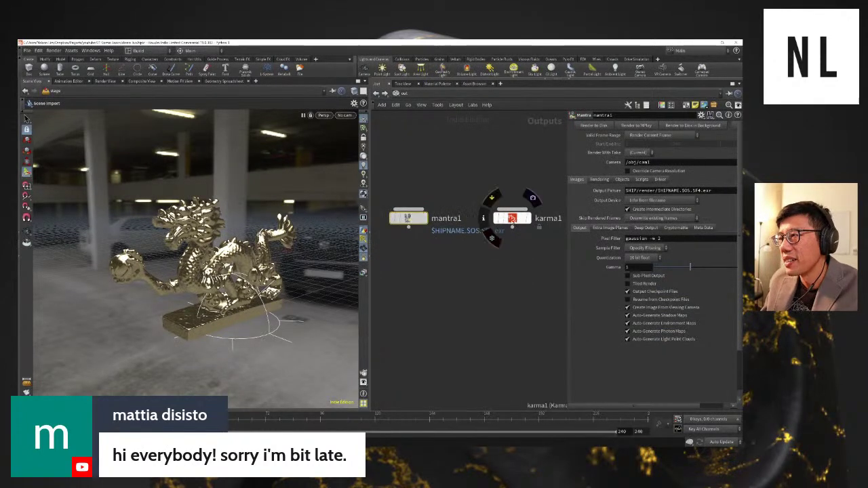
# - Select the karma1 node in the out network and widen the area showing its parameters
pyautogui.click(512, 218)
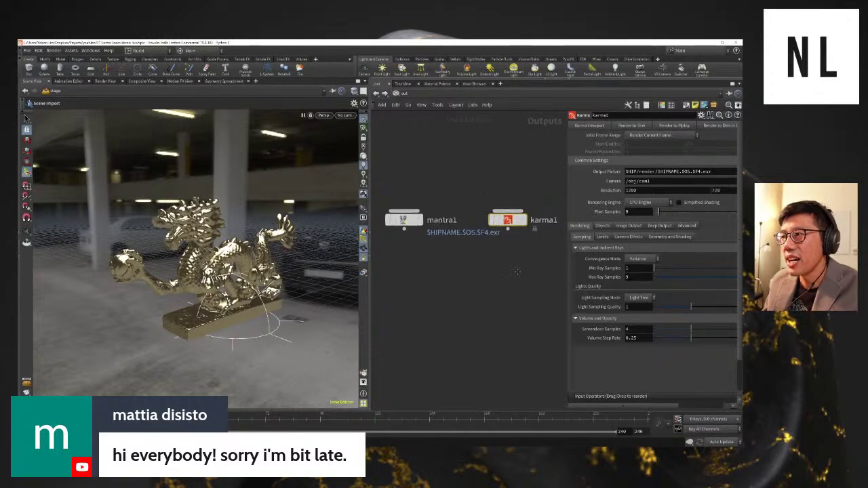
pyautogui.moveTo(527, 224); pyautogui.dragTo(488, 224, button='middle')
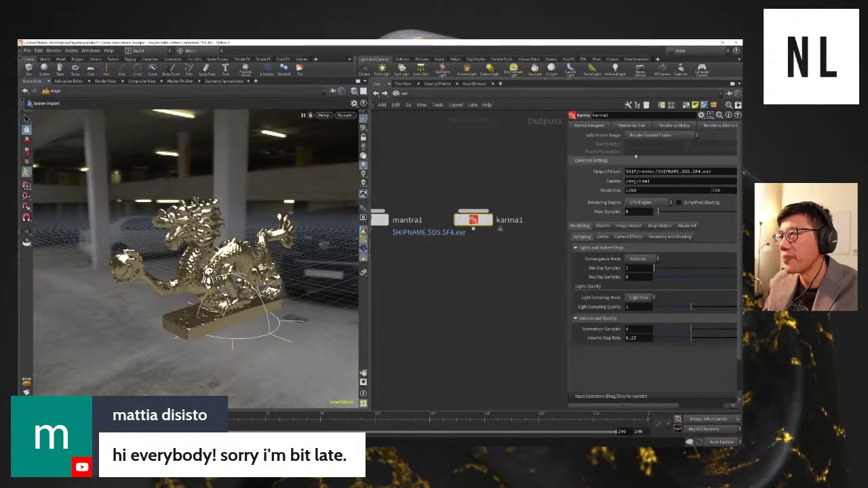
pyautogui.moveTo(566, 199); pyautogui.dragTo(552, 202)
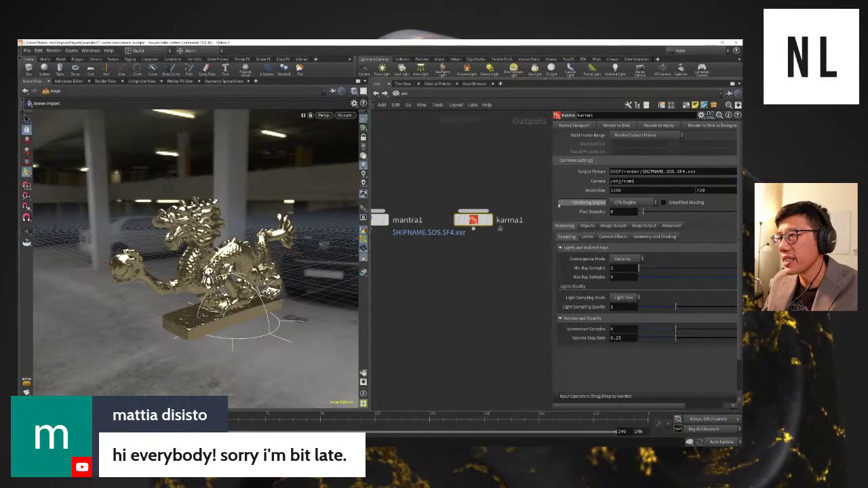
pyautogui.click(499, 206)
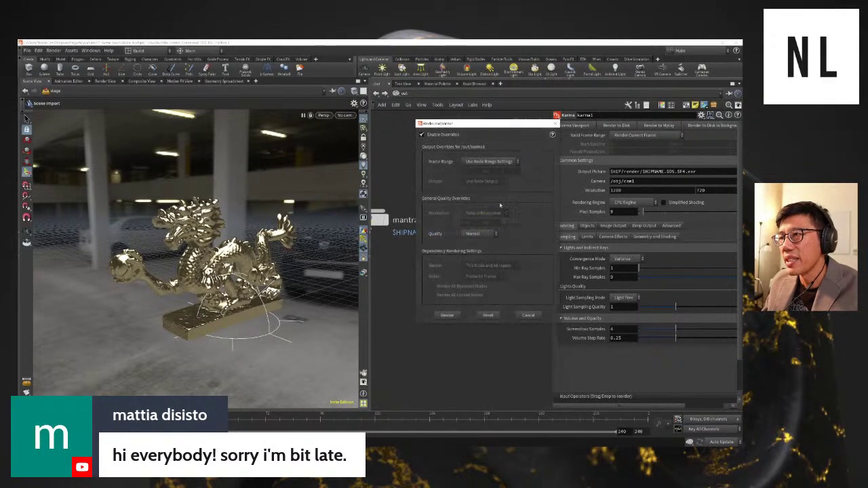
pyautogui.click(520, 315)
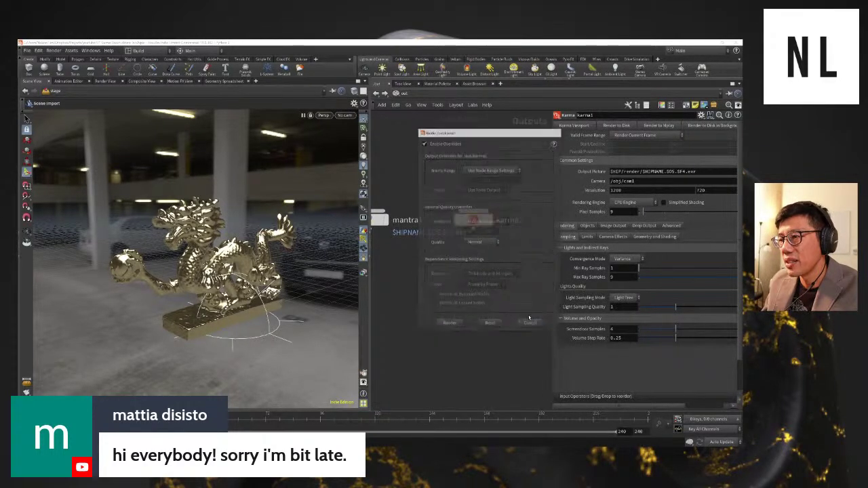
# - Open the Karma viewport from karma1, check its available cameras, and close the viewer window
pyautogui.click(588, 128)
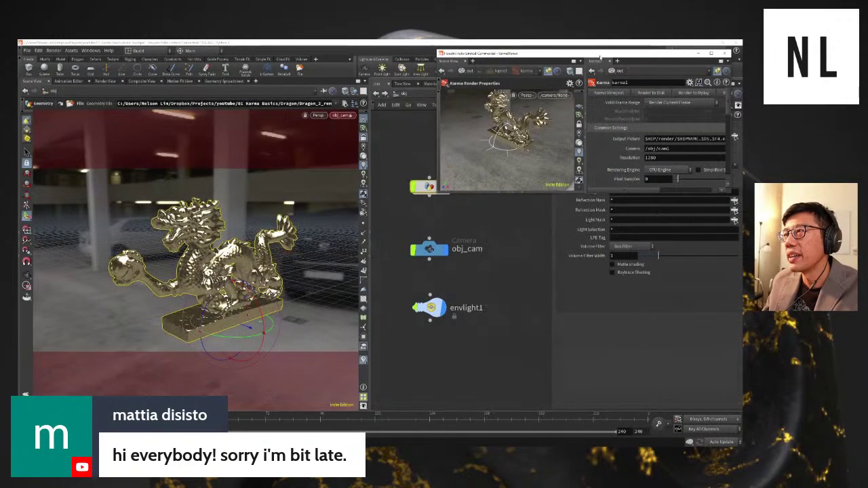
pyautogui.moveTo(599, 56); pyautogui.dragTo(322, 149)
pyautogui.click(274, 196)
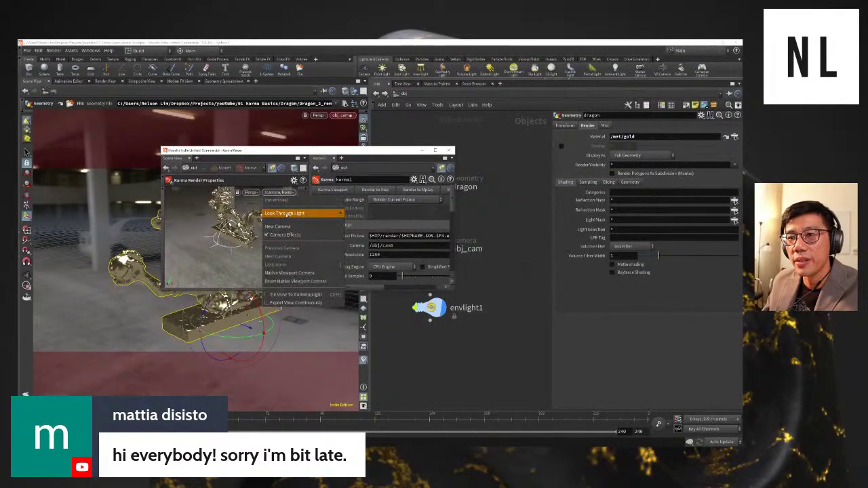
pyautogui.moveTo(286, 216)
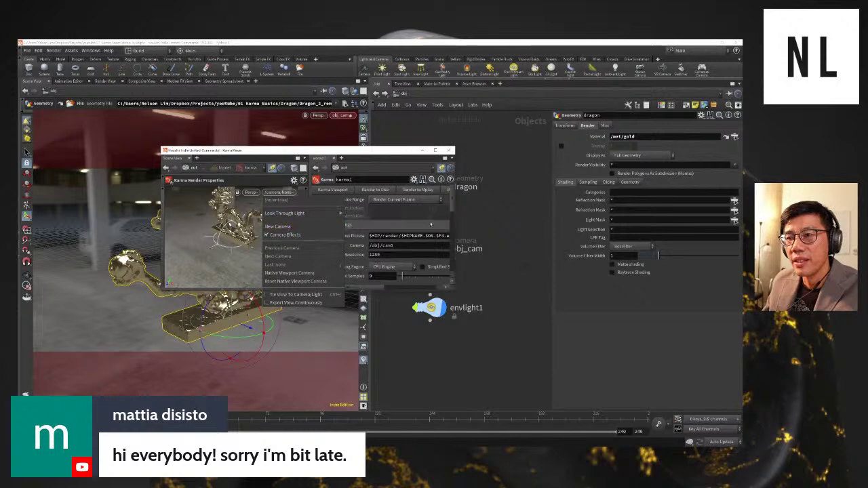
pyautogui.click(449, 150)
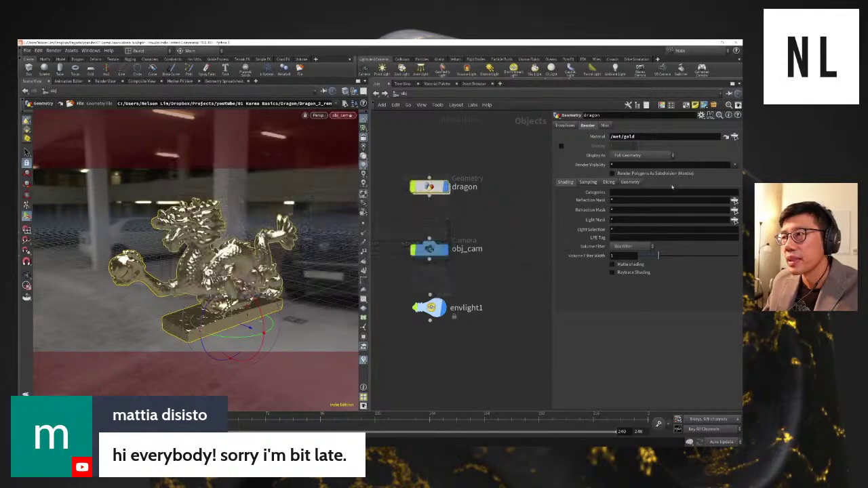
# - Return to the out network and set karma1's camera to /obj/obj_cam
pyautogui.click(442, 93)
pyautogui.click(461, 136)
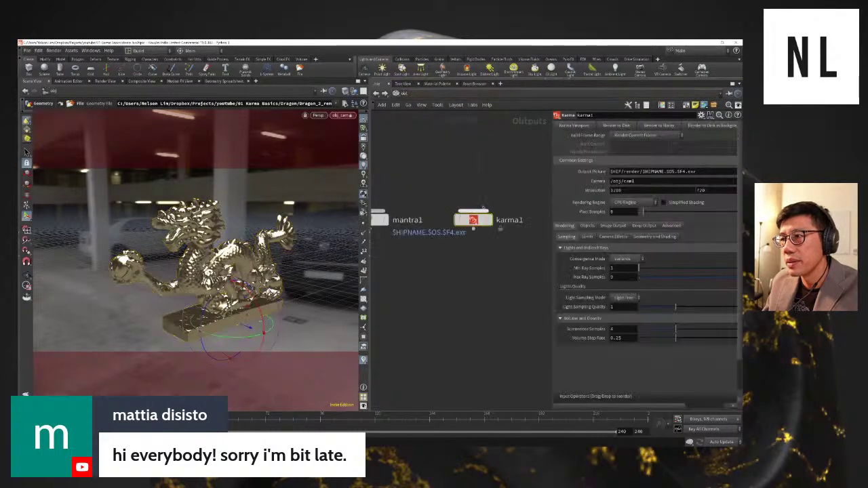
pyautogui.moveTo(478, 221); pyautogui.dragTo(487, 221)
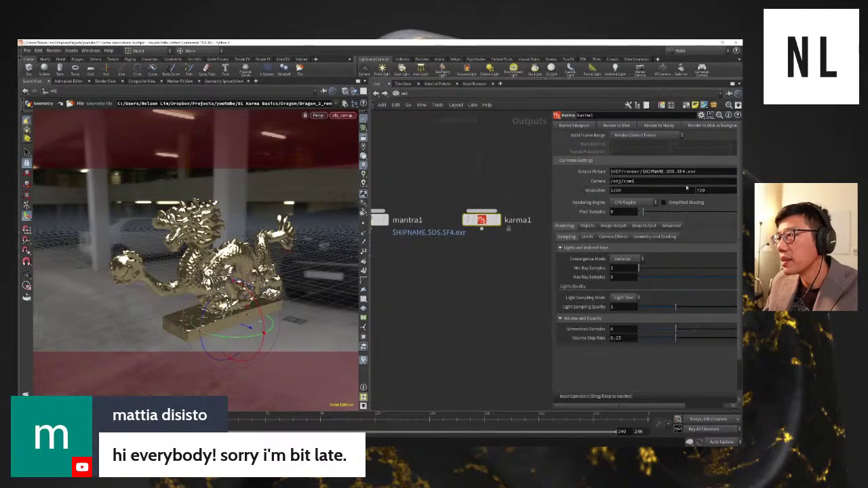
pyautogui.moveTo(553, 217); pyautogui.dragTo(497, 217)
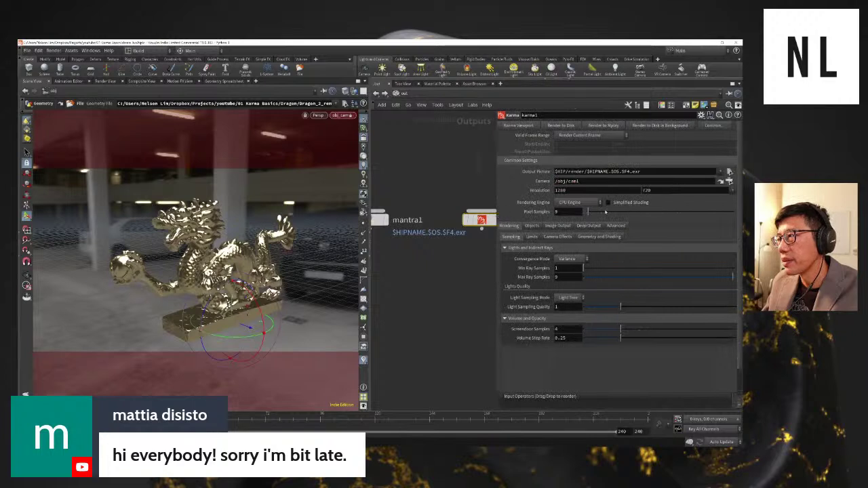
pyautogui.click(729, 182)
pyautogui.doubleClick(687, 139)
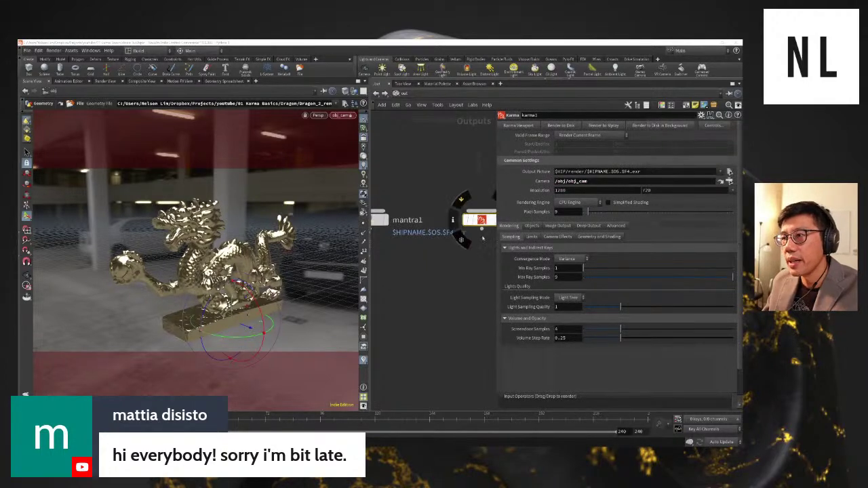
# - Place karma1 below mantra1 and try to open the Karma viewport from it
pyautogui.click(404, 274)
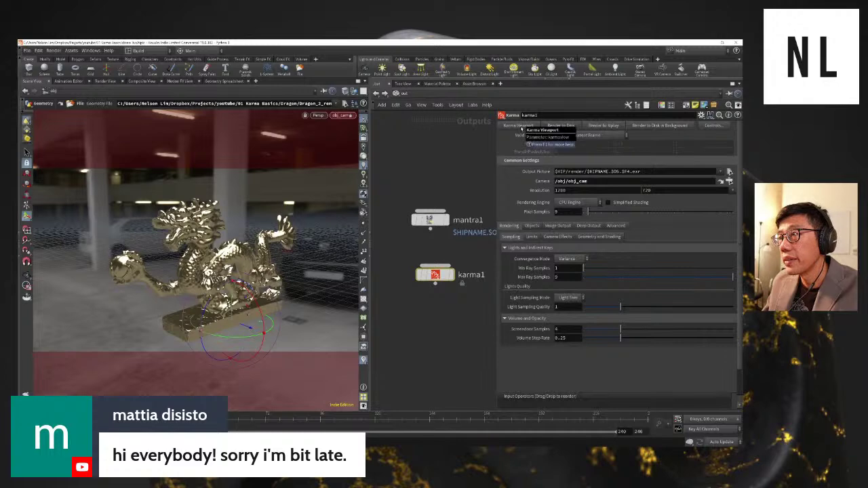
pyautogui.click(318, 115)
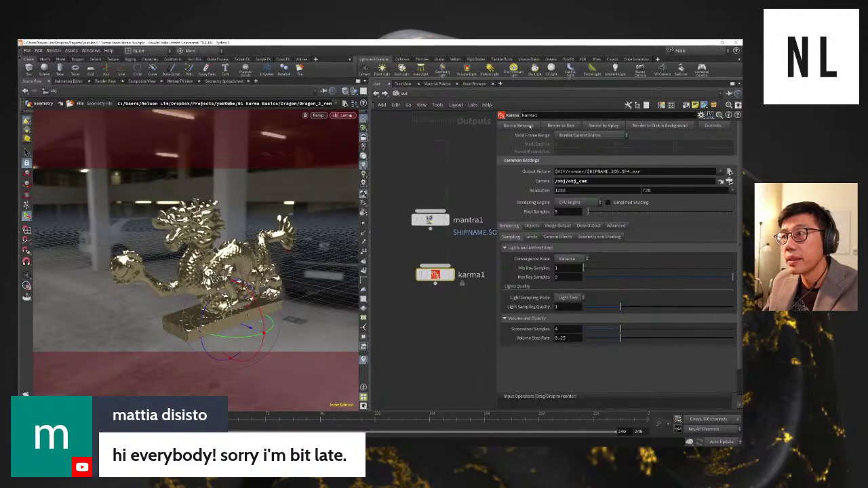
pyautogui.click(522, 126)
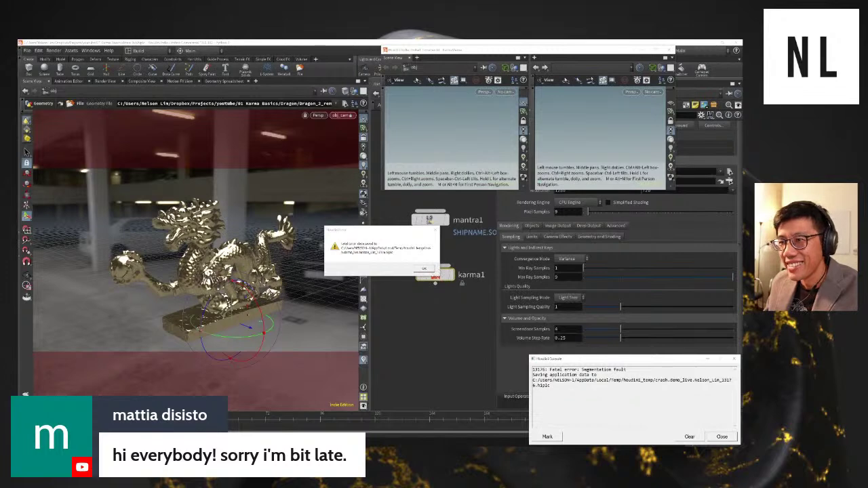
pyautogui.click(424, 269)
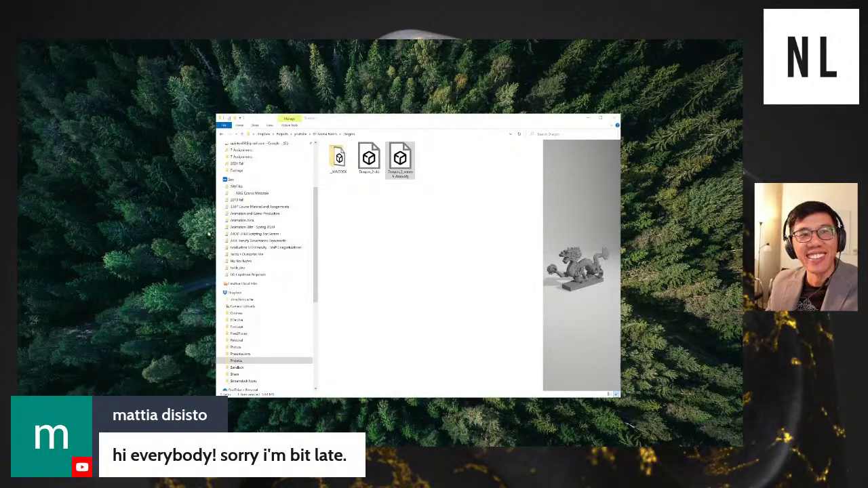
pyautogui.press('super')
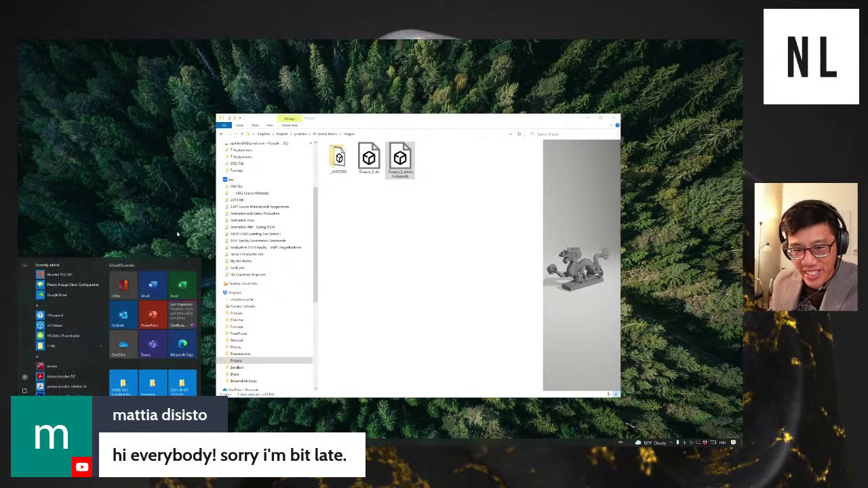
pyautogui.press('super')
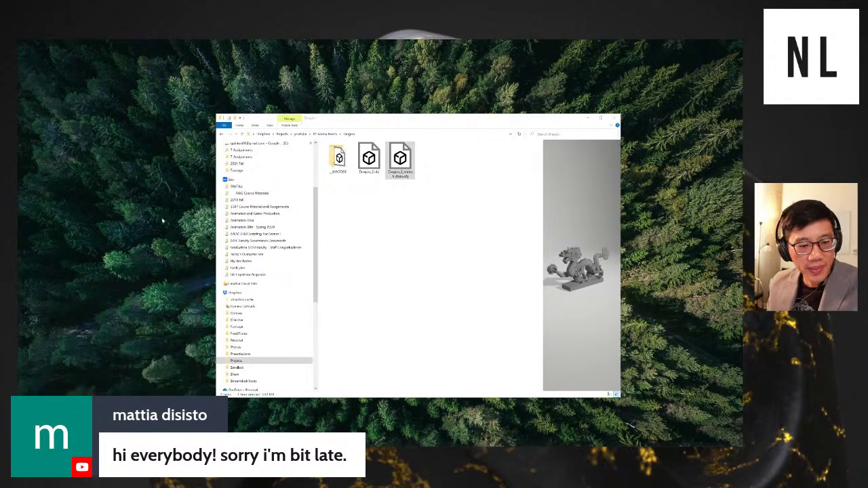
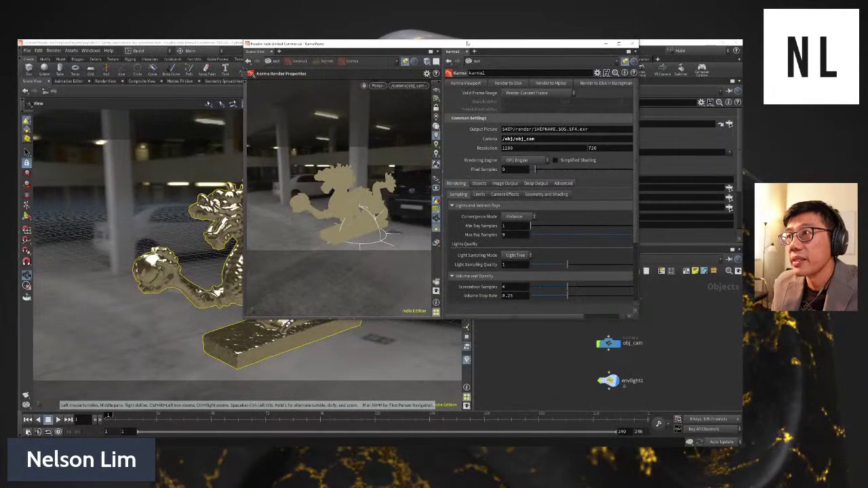
# - Set the renderer of the floating Karma viewer to Karma to render the dragon through obj_cam
pyautogui.moveTo(466, 46); pyautogui.dragTo(452, 75)
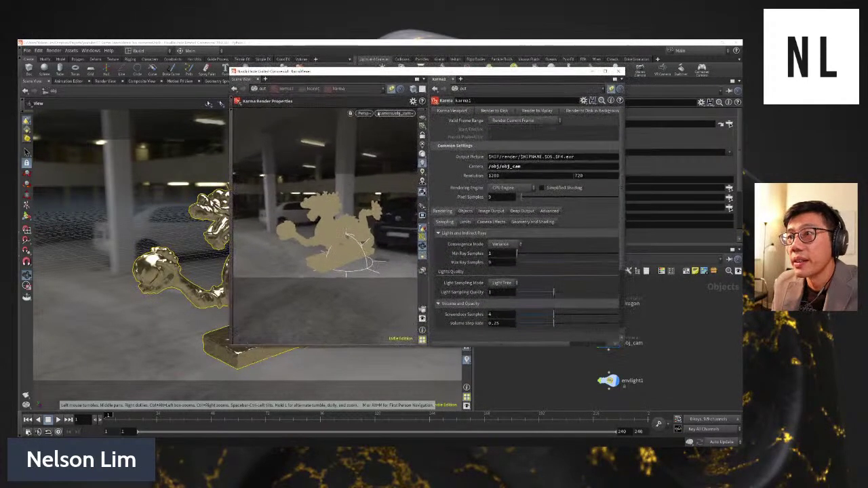
pyautogui.click(365, 113)
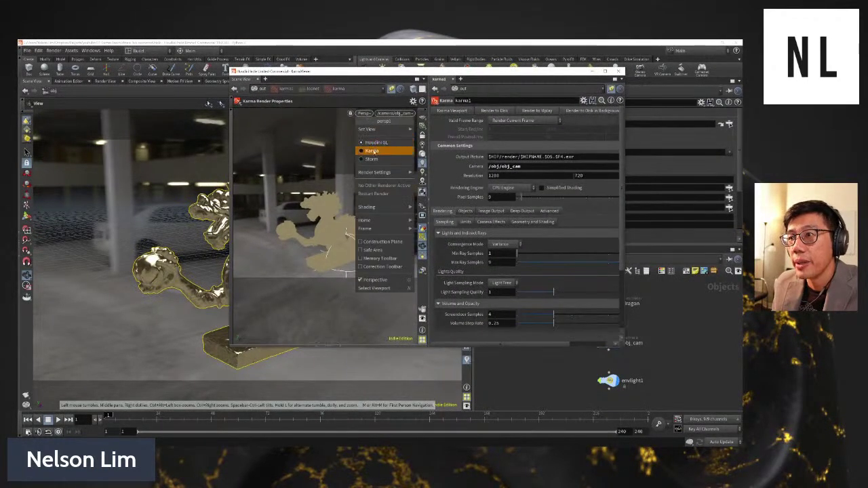
pyautogui.click(372, 151)
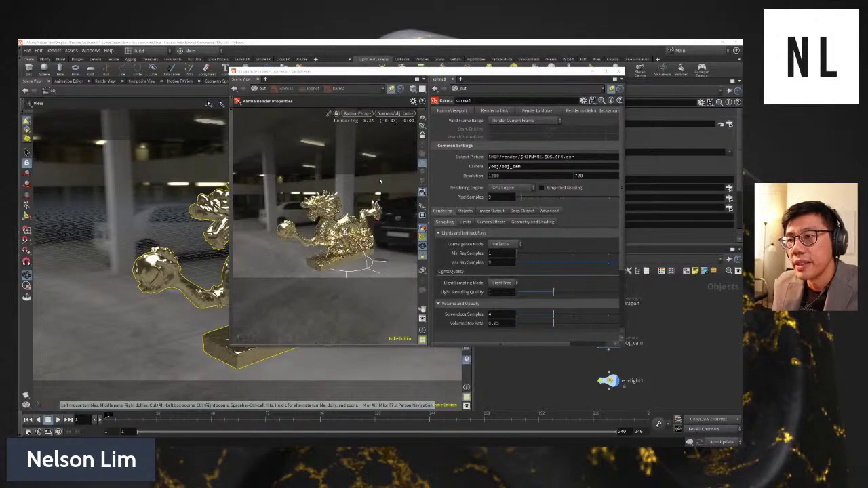
pyautogui.moveTo(381, 72); pyautogui.dragTo(397, 81)
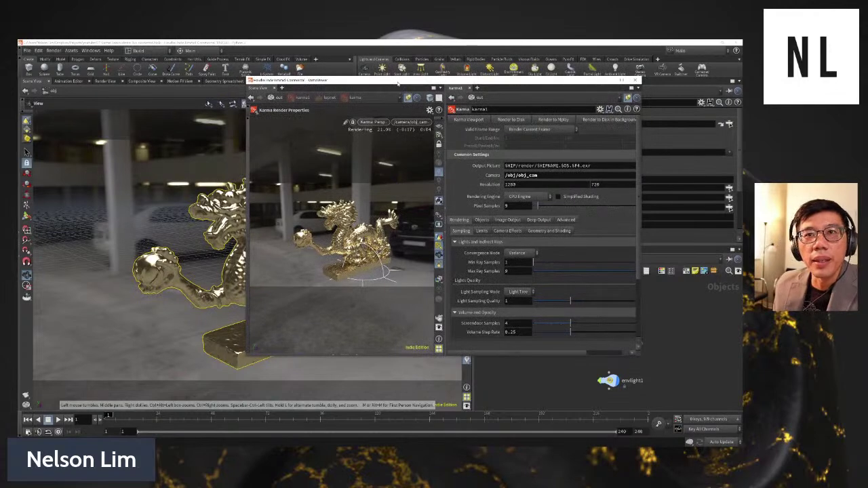
# - Glance at the main window's Render View, return to the Scene View, and minimize the floating Karma viewer
pyautogui.click(104, 81)
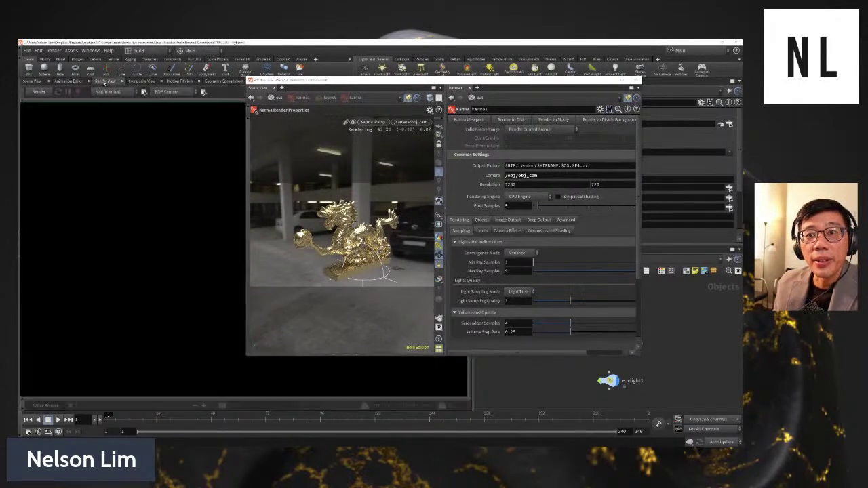
pyautogui.click(32, 81)
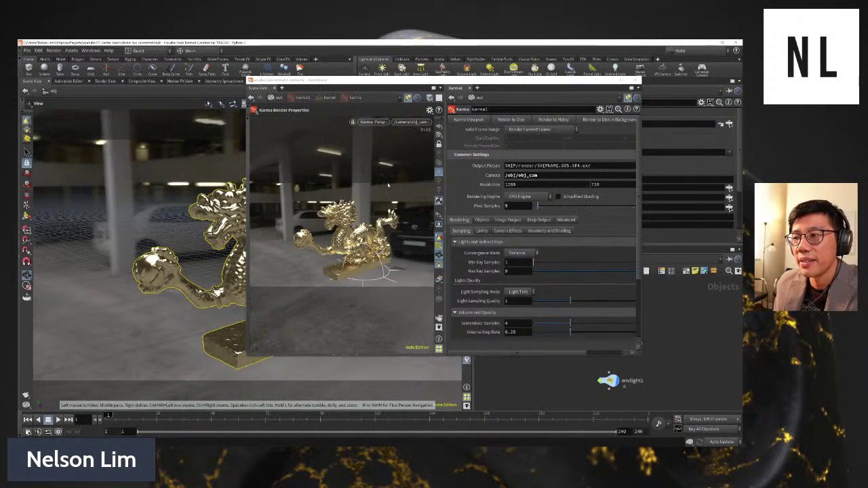
pyautogui.moveTo(526, 78); pyautogui.dragTo(488, 208)
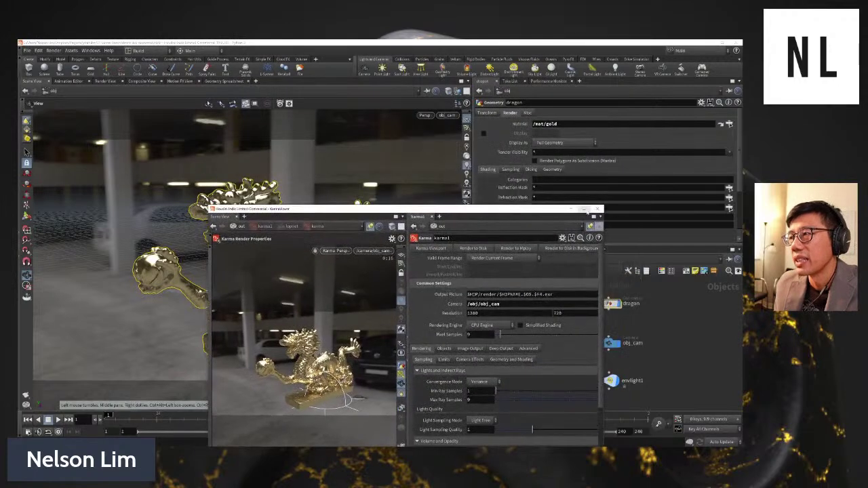
pyautogui.click(571, 211)
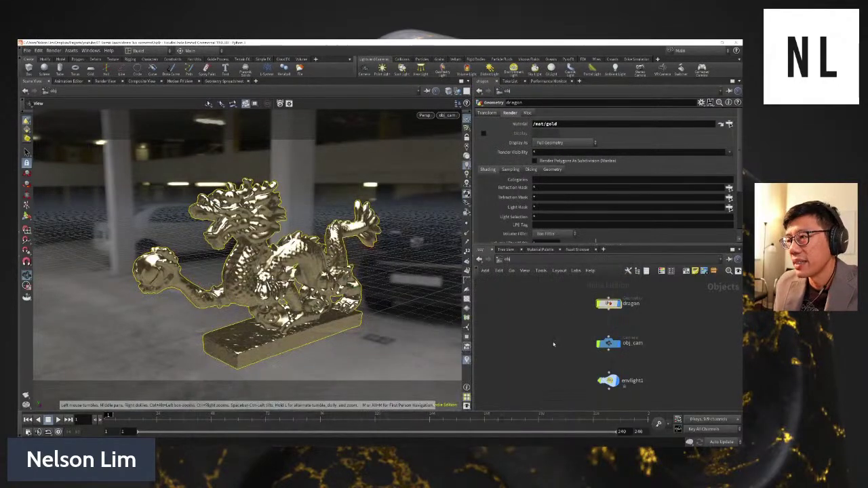
# - Go to the out network and set mantra1's camera to /obj/obj_cam
pyautogui.press('h')
pyautogui.click(507, 259)
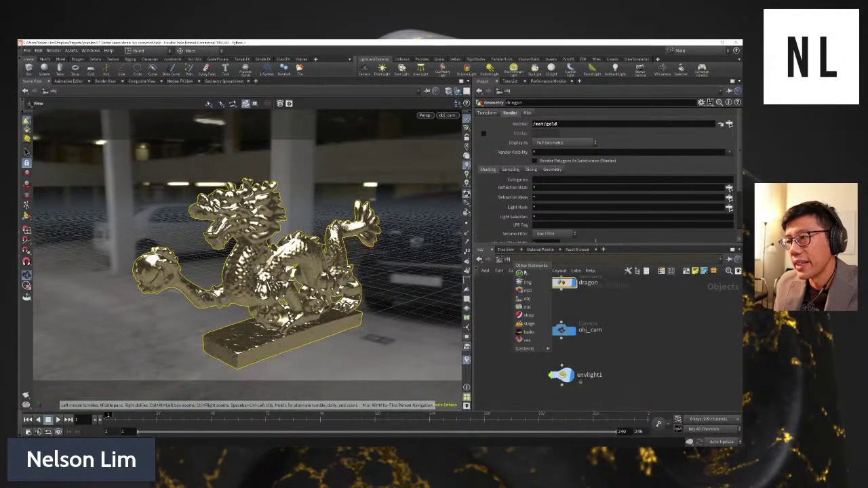
pyautogui.click(533, 307)
pyautogui.click(536, 308)
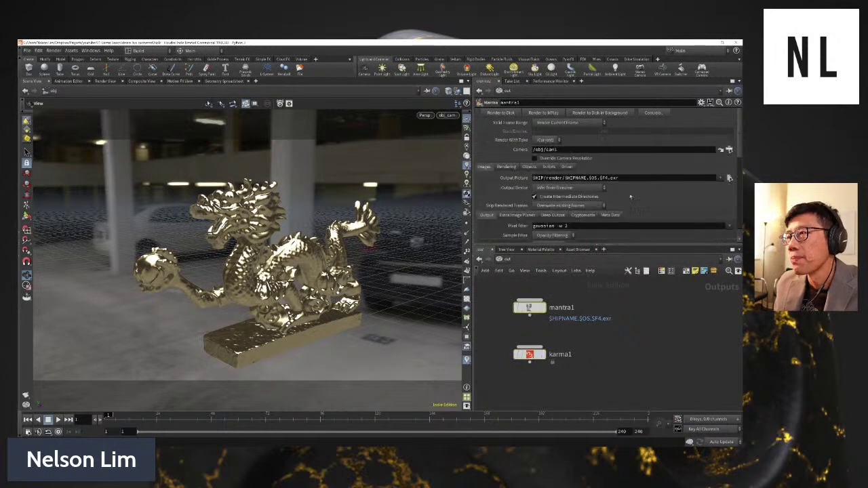
pyautogui.click(729, 149)
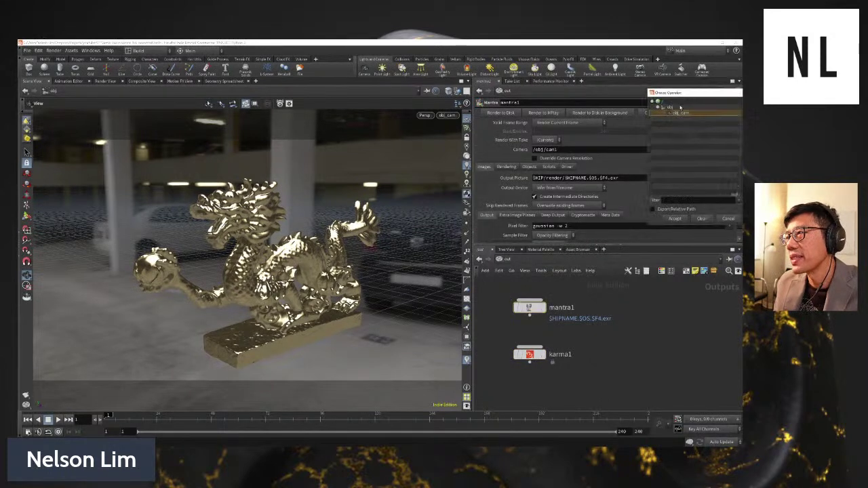
pyautogui.doubleClick(680, 113)
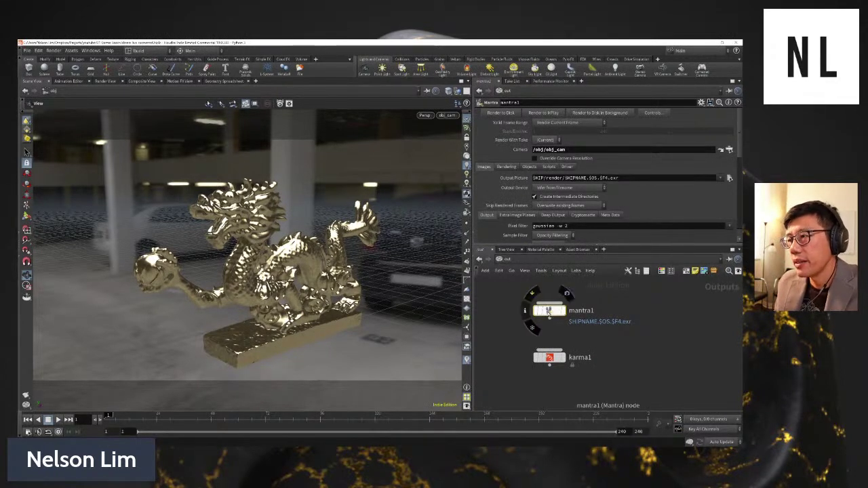
# - Arrange the mantra1 and karma1 nodes side by side in the out network
pyautogui.moveTo(550, 312); pyautogui.dragTo(505, 339)
pyautogui.moveTo(504, 339); pyautogui.dragTo(604, 331, button='middle')
pyautogui.moveTo(607, 330); pyautogui.dragTo(530, 350)
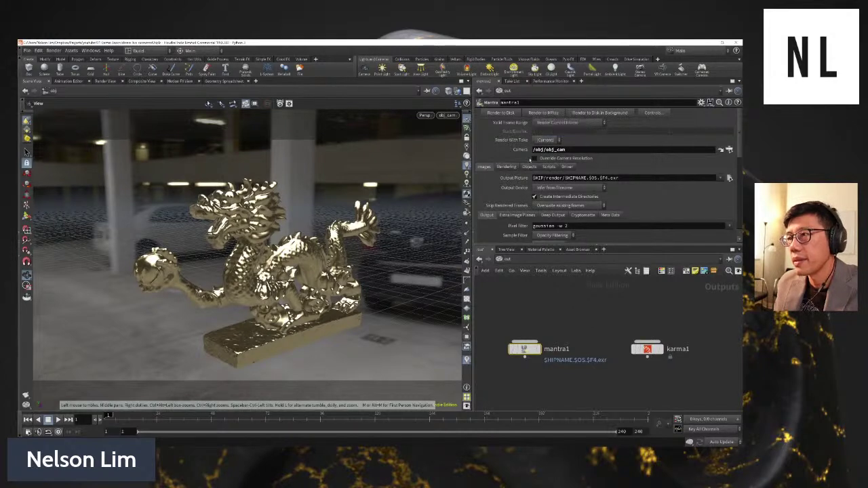
# - Review mantra1's rendering and sampling settings, then render it to MPlay, allowing MPlay access through the Windows firewall
pyautogui.click(514, 168)
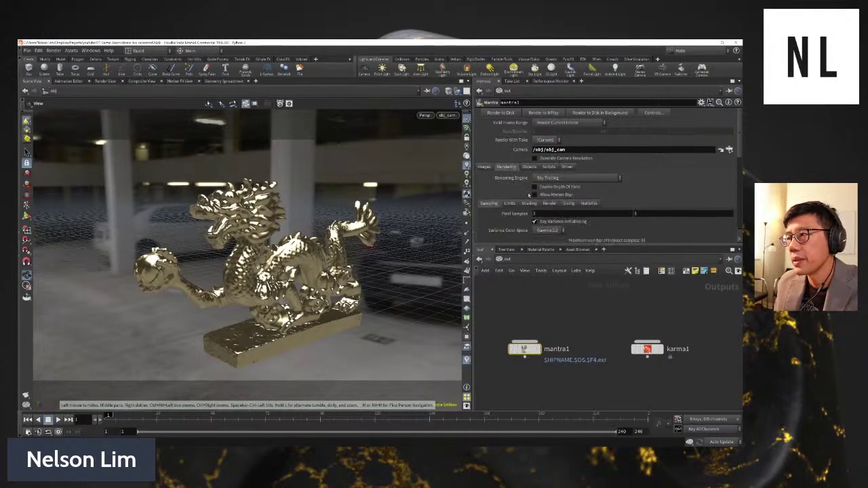
pyautogui.scroll(-3, 526, 199)
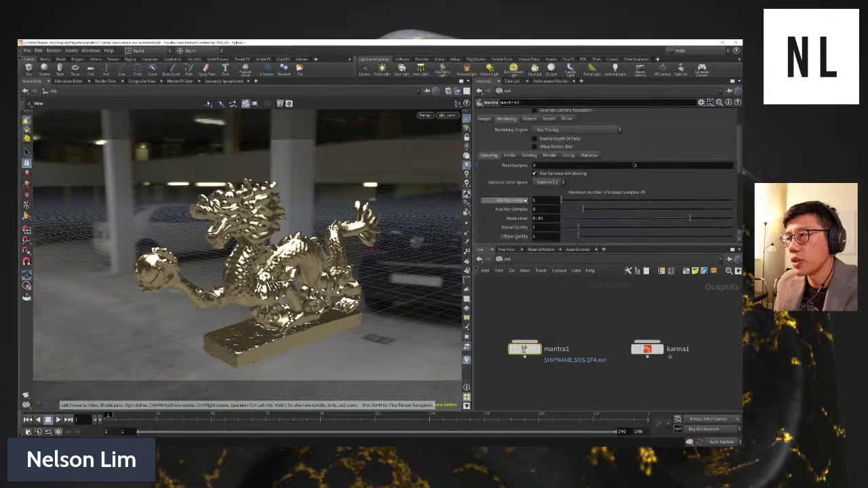
pyautogui.scroll(3, 515, 203)
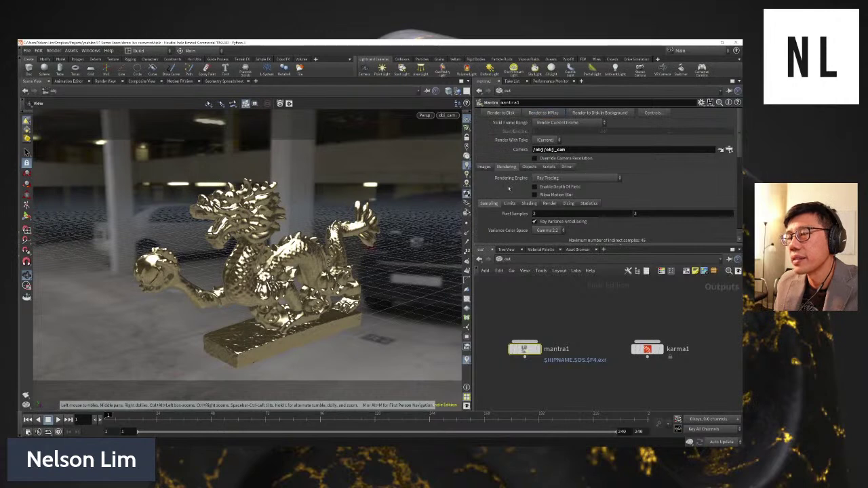
pyautogui.hotkey('alt', 'Tab')
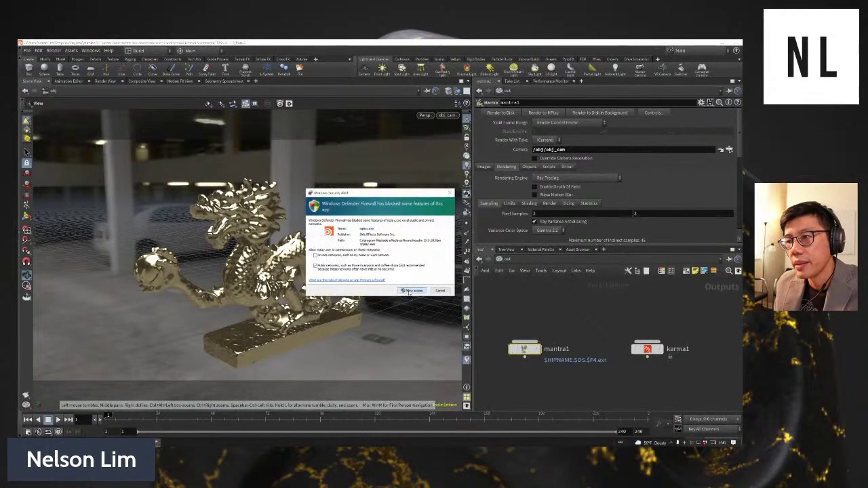
pyautogui.click(410, 291)
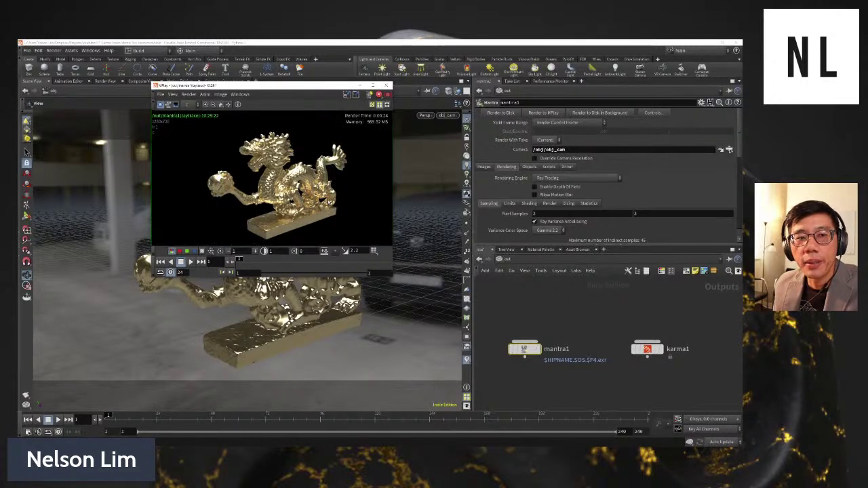
# - Bring up the floating Karma viewer beside MPlay and render karma1 to MPlay to compare it with the Mantra image
pyautogui.hotkey('alt', 'Tab')
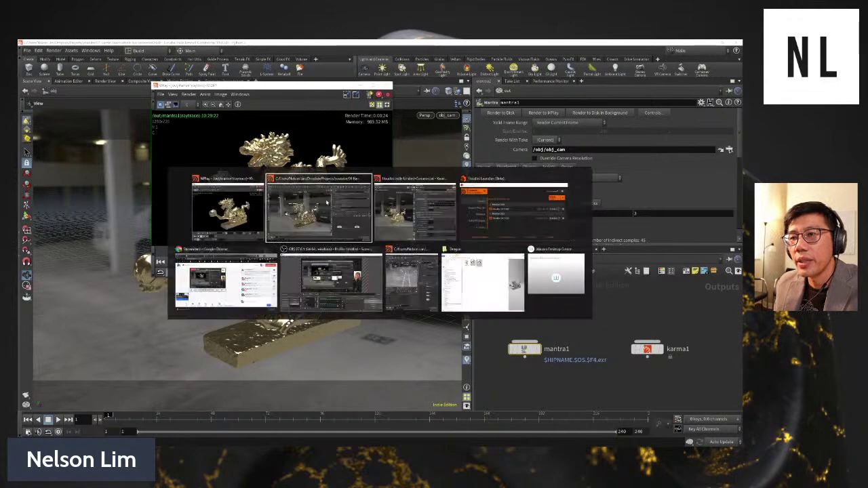
pyautogui.hotkey('alt', 'Tab')
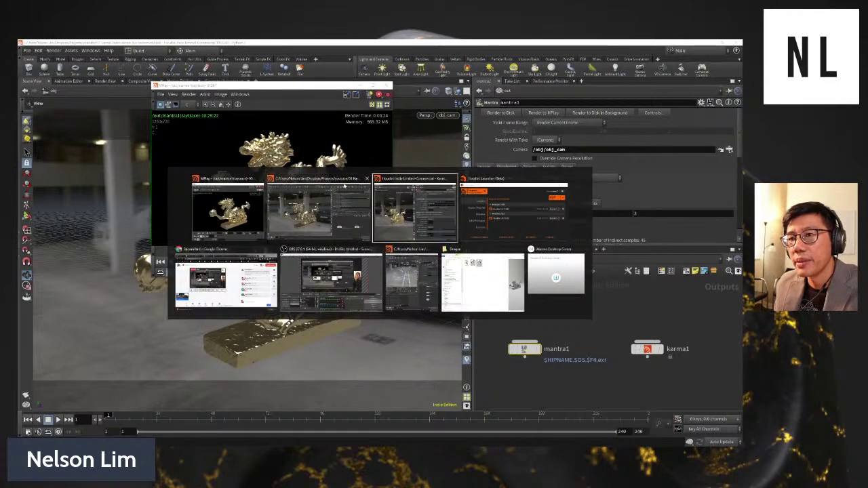
pyautogui.click(441, 211)
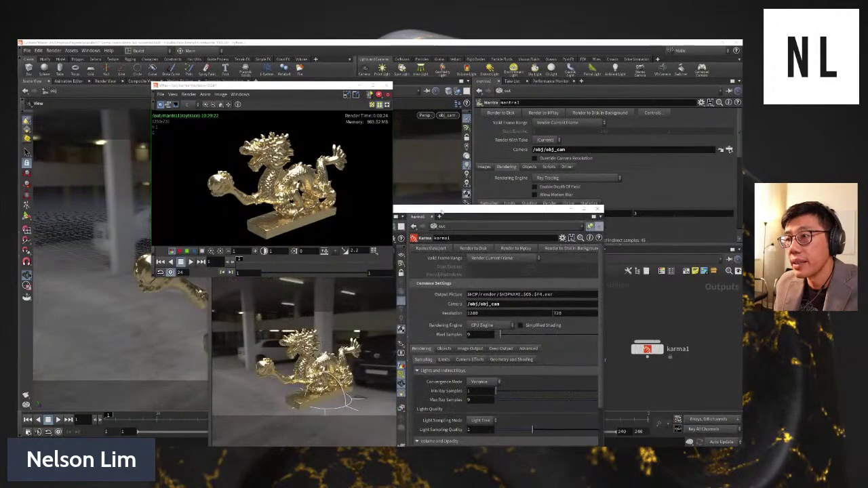
pyautogui.moveTo(441, 211); pyautogui.dragTo(546, 112)
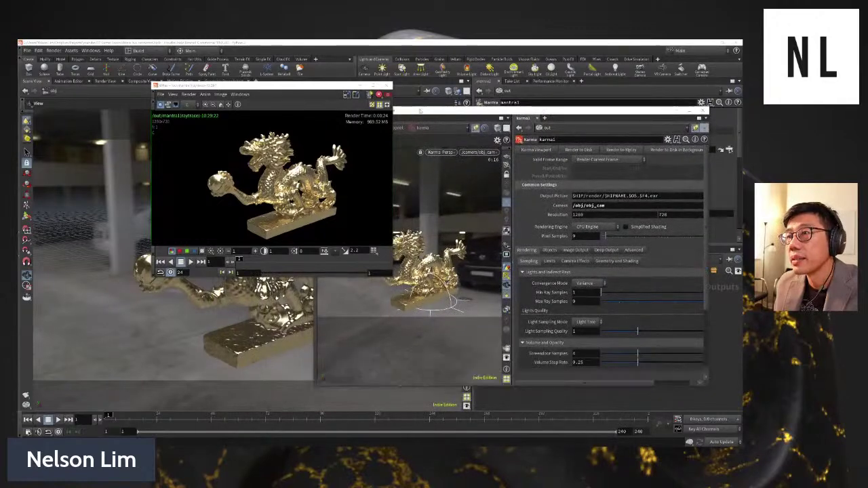
pyautogui.moveTo(271, 86); pyautogui.dragTo(212, 130)
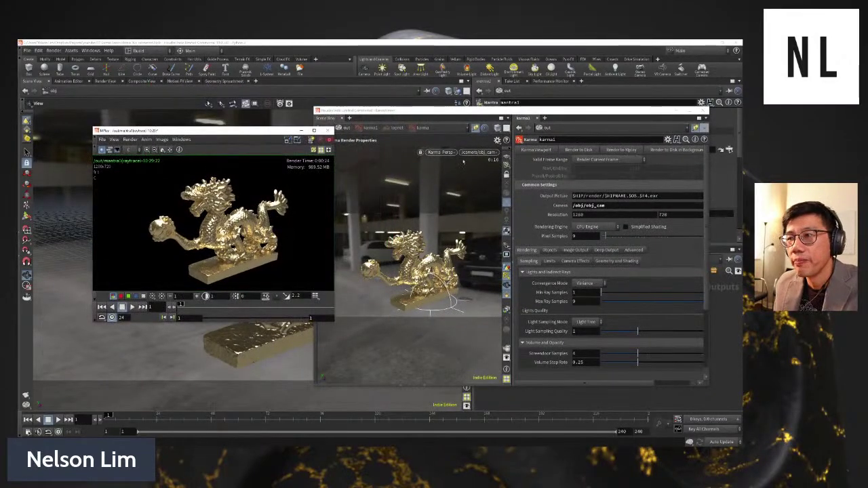
pyautogui.moveTo(464, 110); pyautogui.dragTo(472, 105)
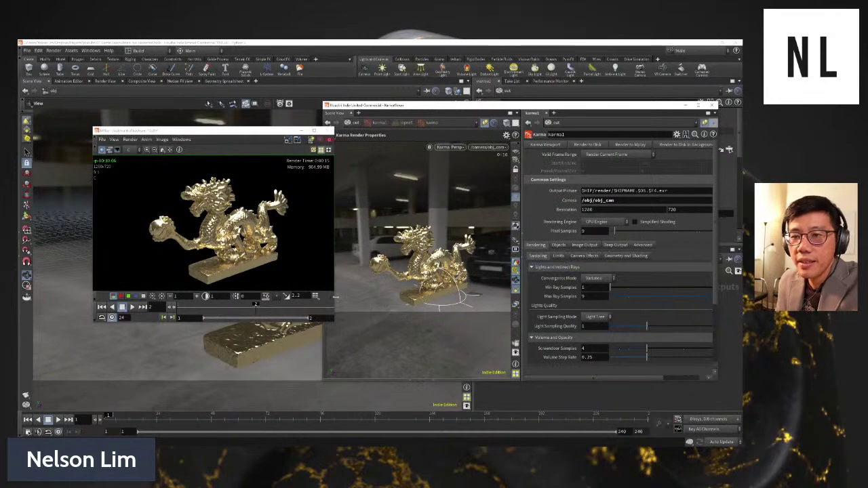
pyautogui.click(143, 307)
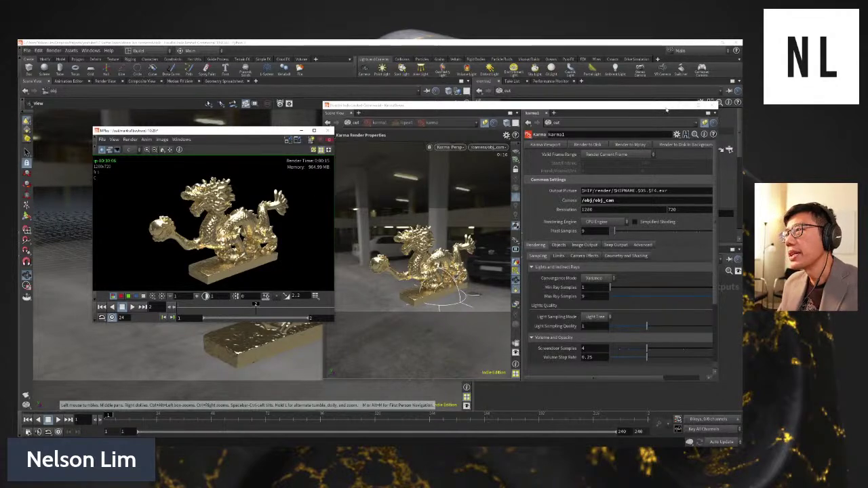
# - Dismiss the floating Karma viewer and reposition the MPlay window over the main Scene View
pyautogui.moveTo(685, 103); pyautogui.dragTo(682, 105)
pyautogui.click(707, 108)
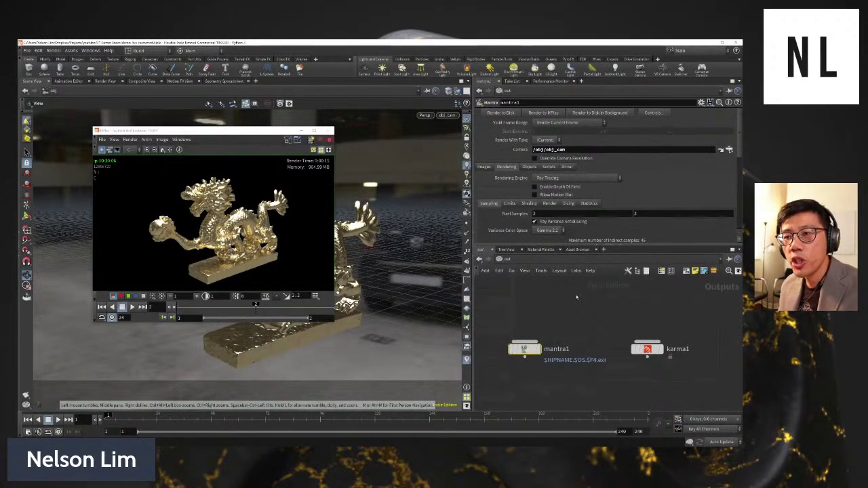
pyautogui.moveTo(248, 133); pyautogui.dragTo(283, 129)
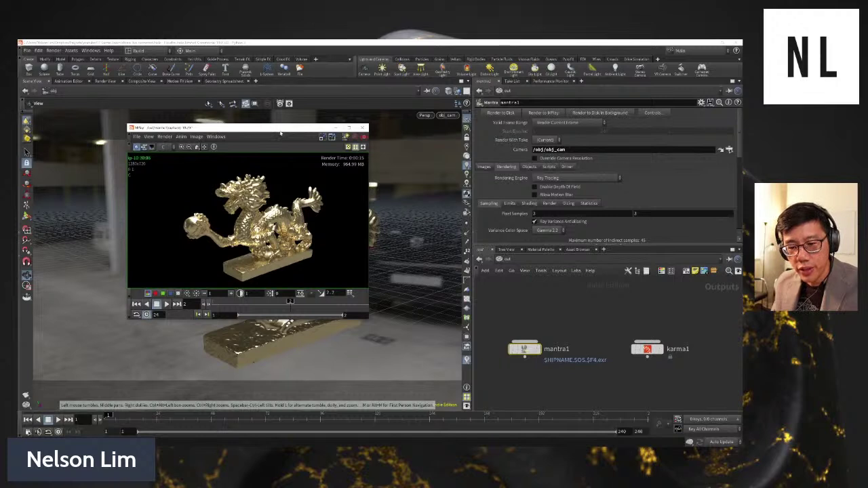
pyautogui.moveTo(282, 130); pyautogui.dragTo(282, 128)
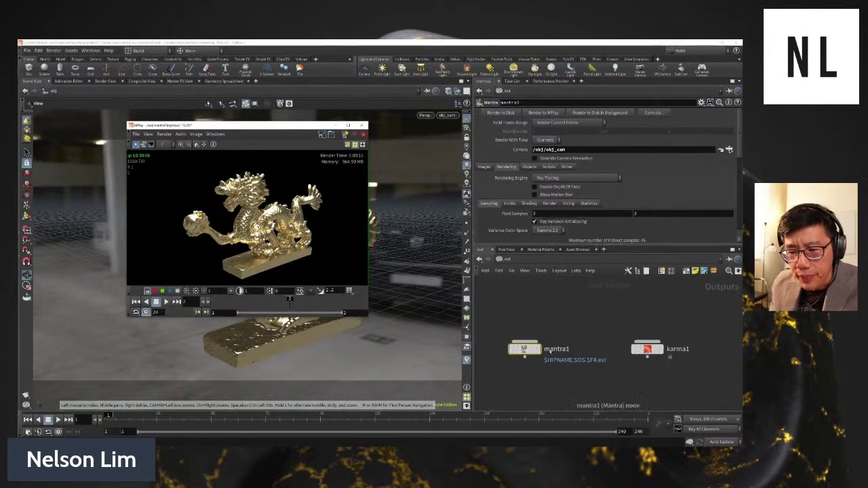
# - Go to the stage network, move karma1 closer beneath the scene import node, and show karma1's parameters
pyautogui.click(499, 260)
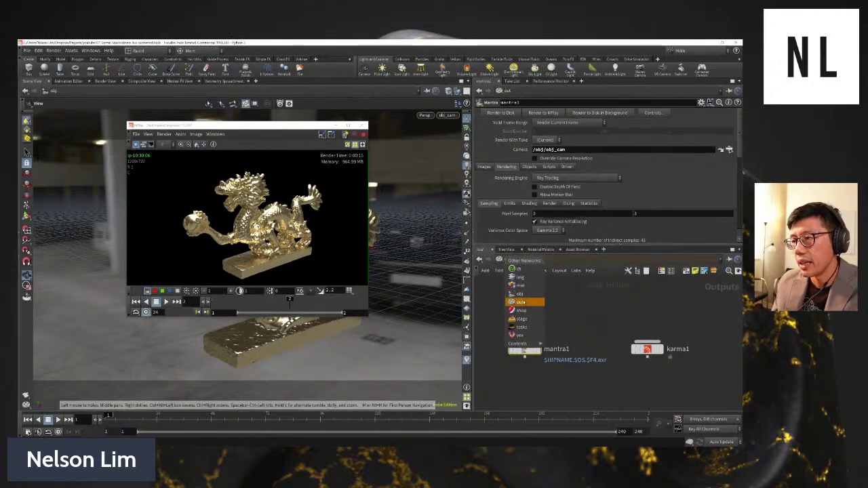
pyautogui.click(588, 321)
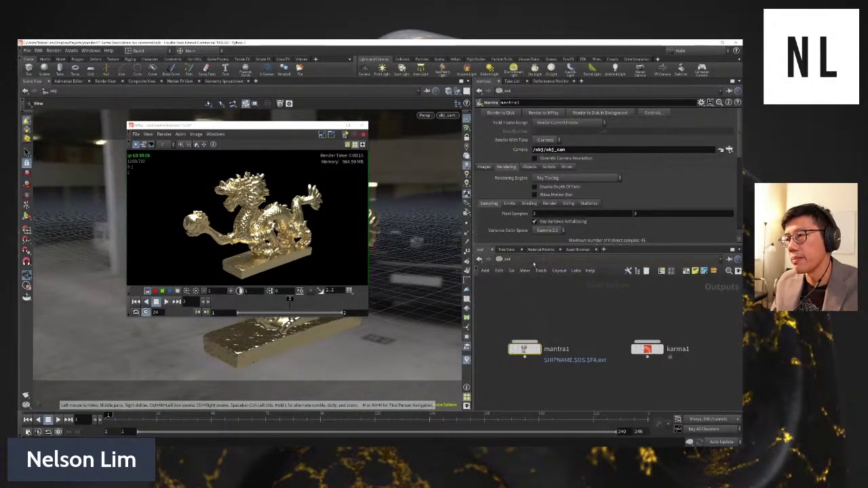
pyautogui.click(534, 265)
pyautogui.click(559, 326)
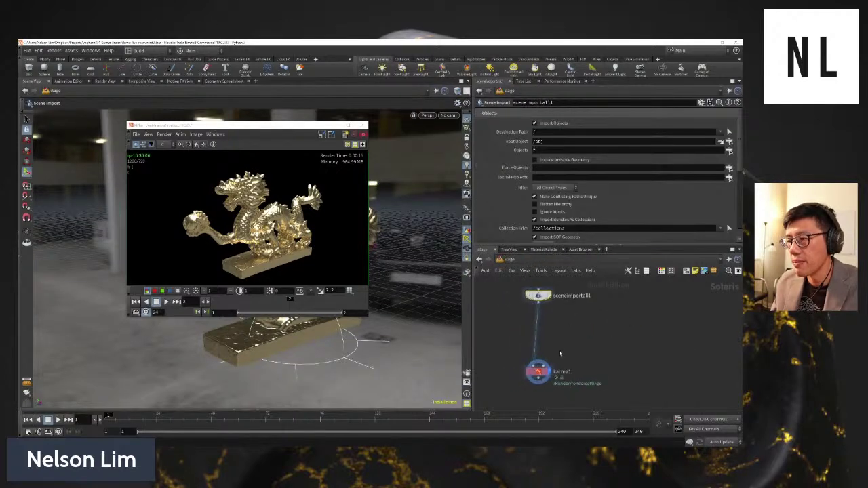
pyautogui.moveTo(538, 372); pyautogui.dragTo(543, 354)
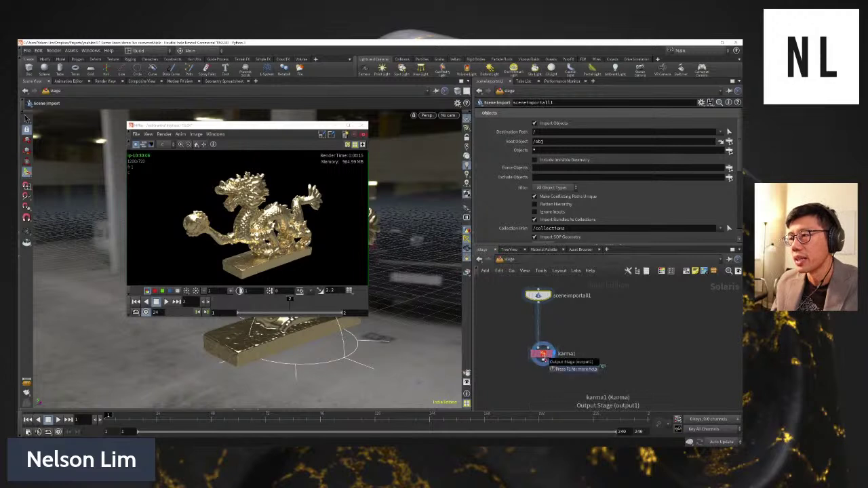
pyautogui.click(543, 354)
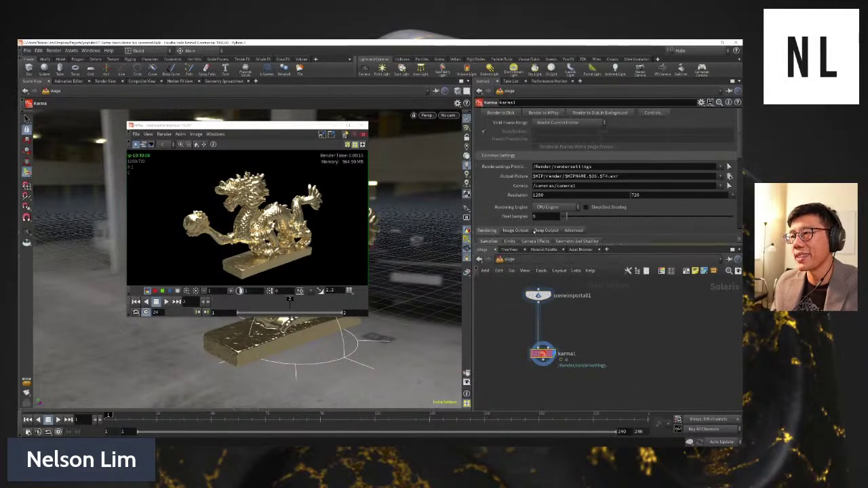
# - Examine karma1's sampling settings, output picture, camera path and available resolution presets
pyautogui.scroll(-5, 535, 231)
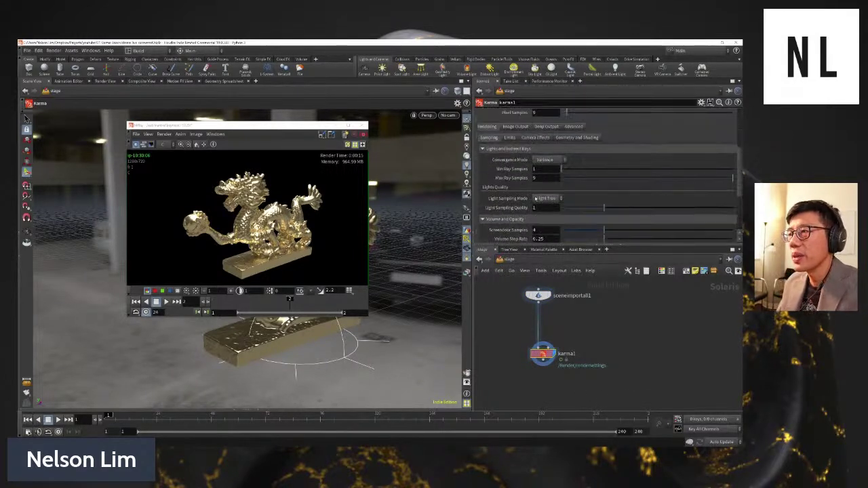
pyautogui.scroll(2, 529, 190)
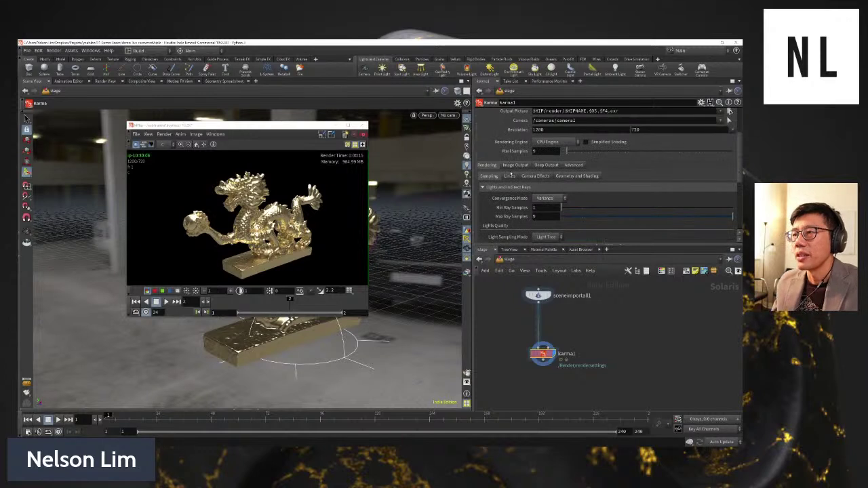
pyautogui.scroll(3, 509, 175)
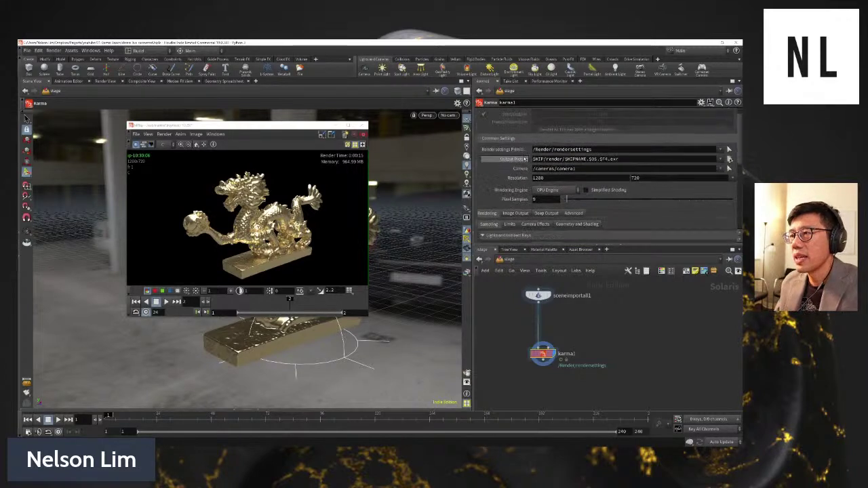
pyautogui.scroll(-3, 519, 162)
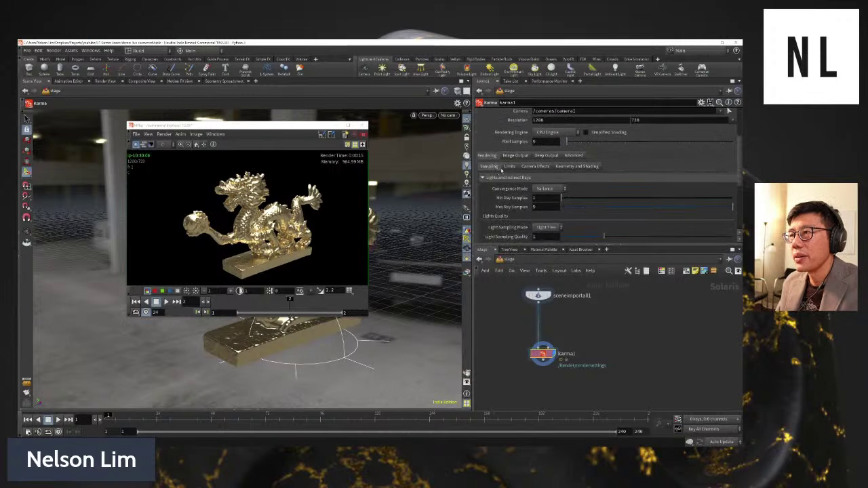
pyautogui.scroll(2, 504, 168)
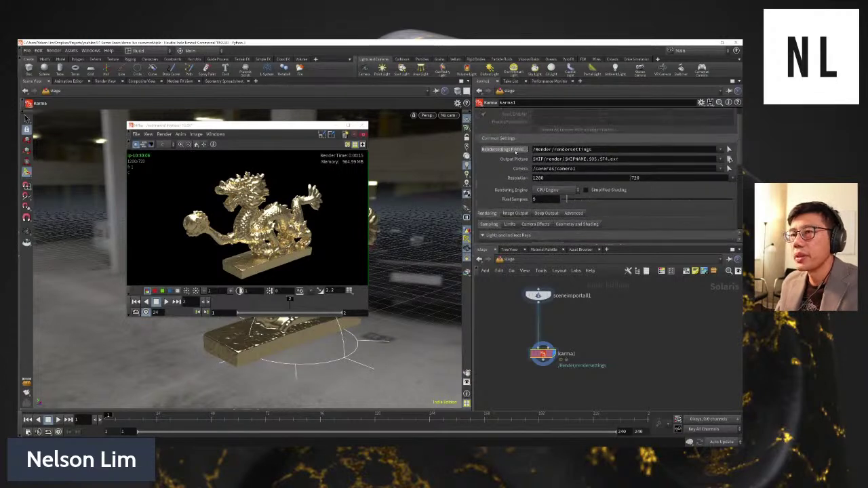
pyautogui.scroll(1, 572, 147)
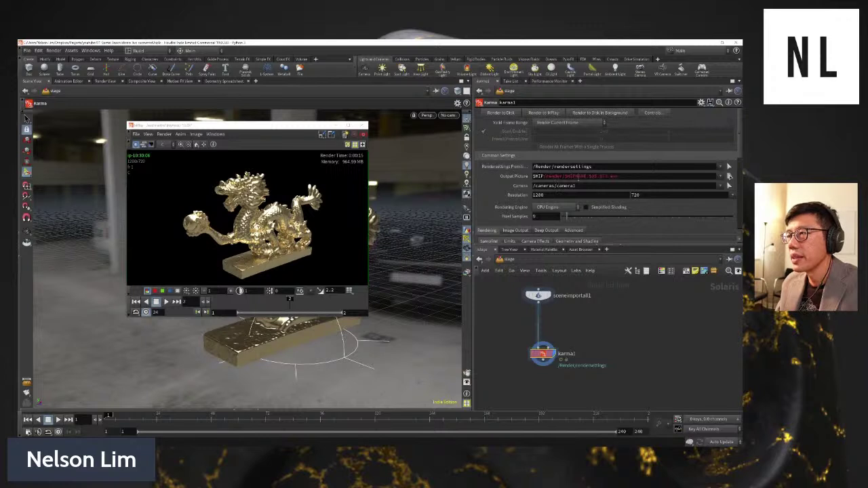
pyautogui.doubleClick(577, 175)
pyautogui.doubleClick(576, 186)
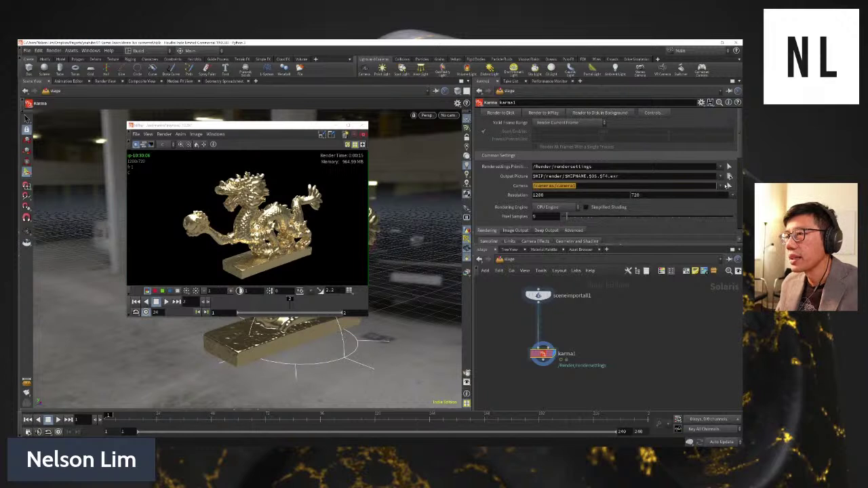
pyautogui.click(576, 196)
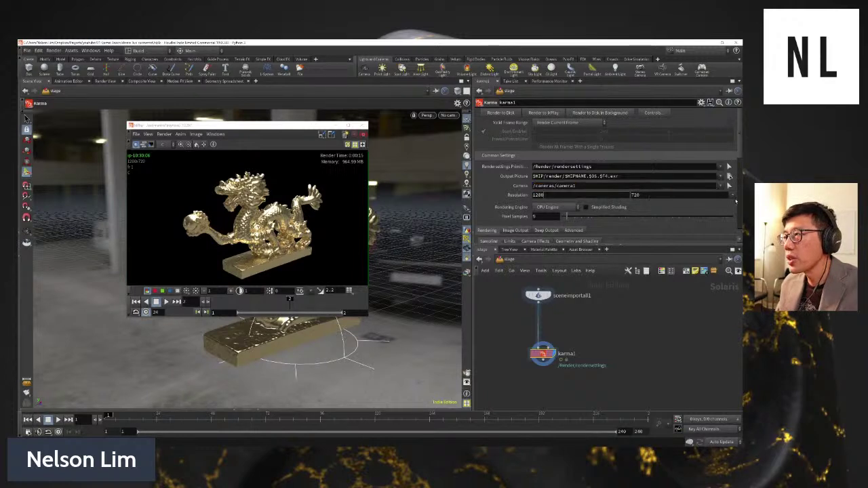
pyautogui.click(734, 197)
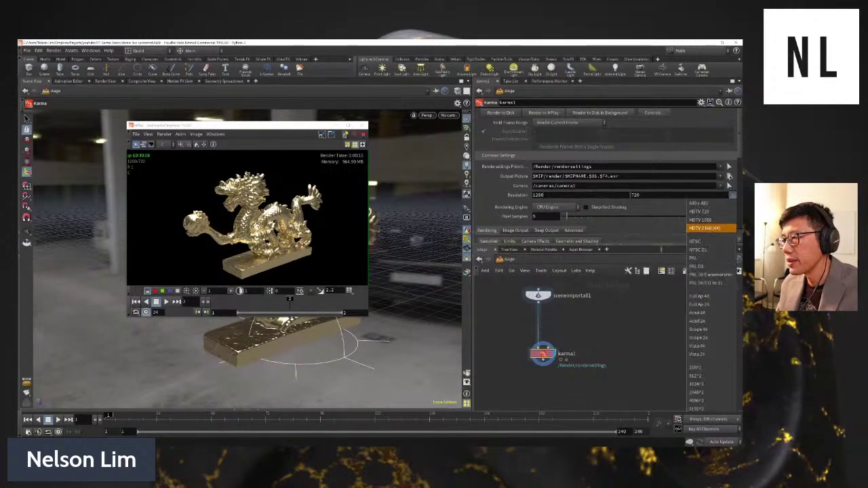
pyautogui.click(648, 230)
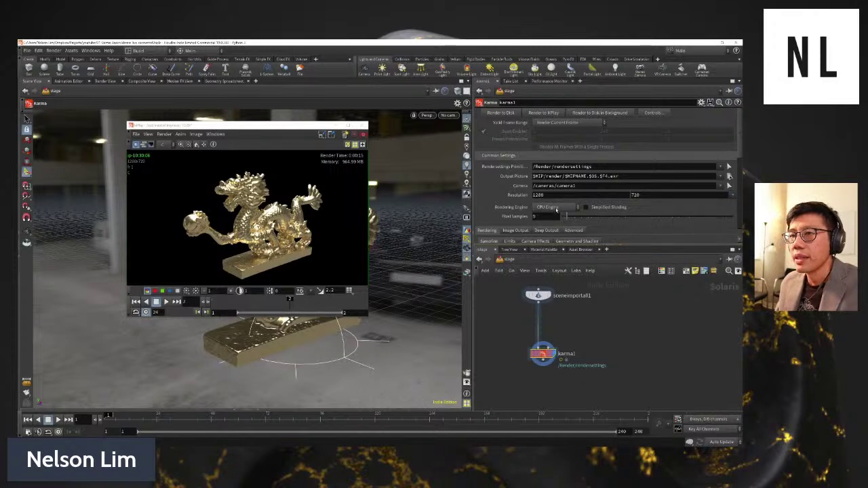
# - Move MPlay clear of the dragon, set karma1's rendering engine to XPU Engine (Alpha), and switch the Scene View renderer to Karma
pyautogui.click(556, 207)
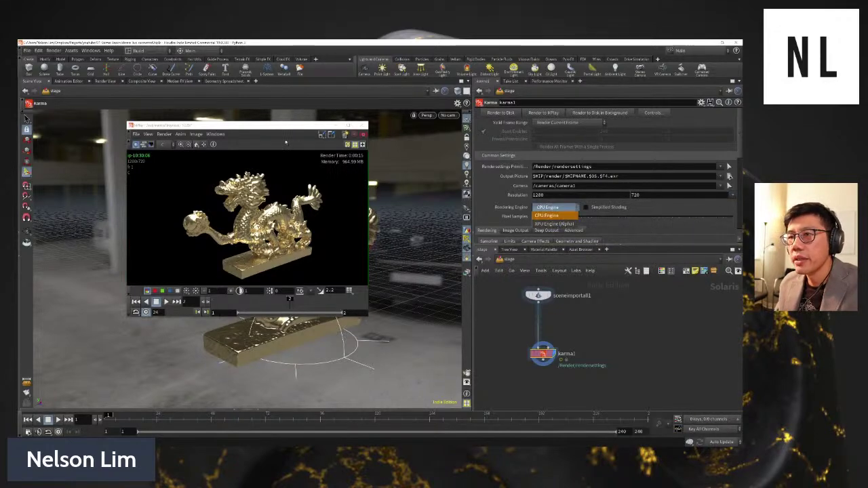
pyautogui.moveTo(295, 128); pyautogui.dragTo(331, 318)
pyautogui.click(553, 209)
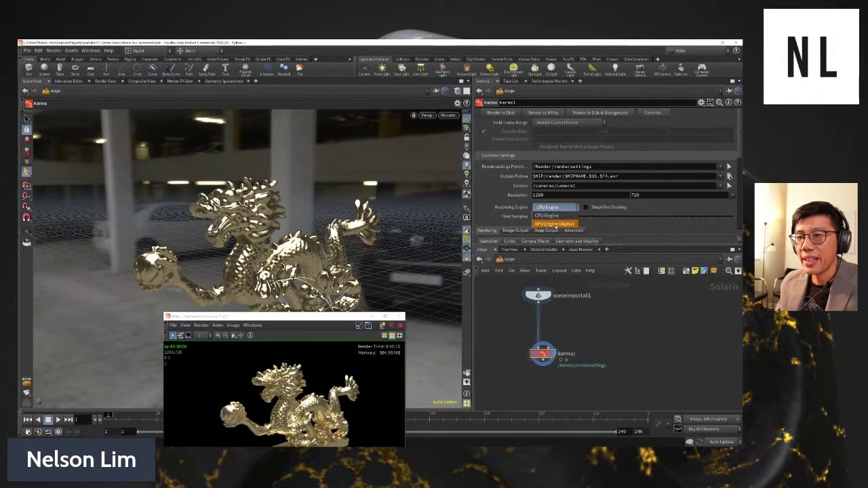
pyautogui.click(555, 224)
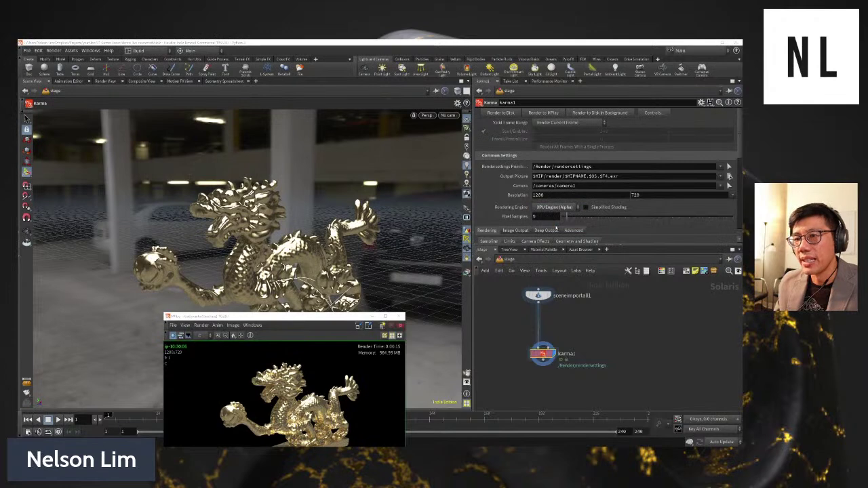
pyautogui.click(426, 115)
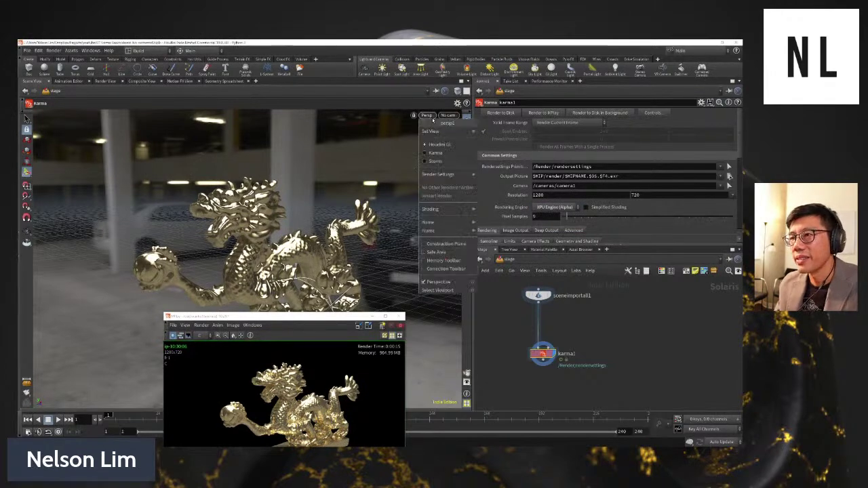
pyautogui.click(437, 168)
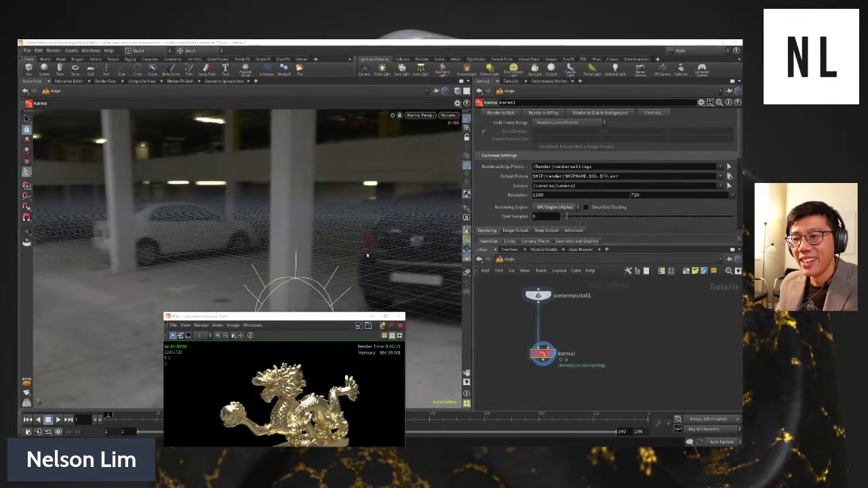
# - Move MPlay off the Scene View and orbit around the dragon to check how the Karma XPU preview refreshes
pyautogui.moveTo(323, 319); pyautogui.dragTo(613, 229)
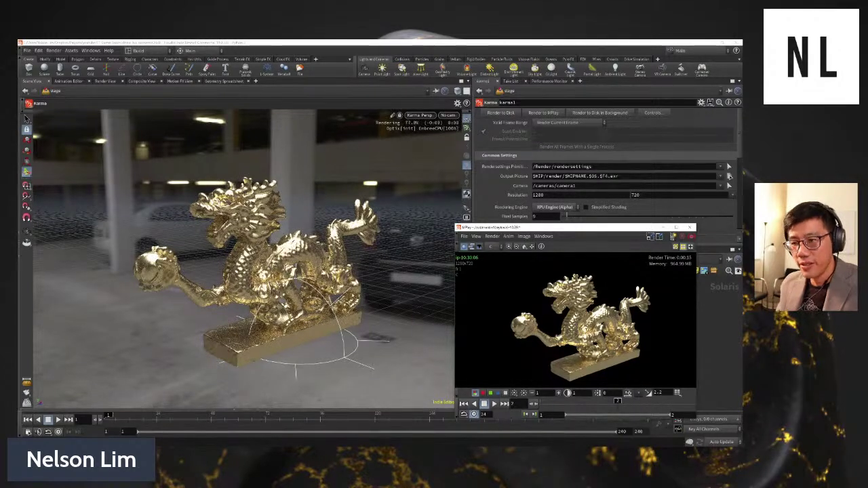
pyautogui.press('Escape')
pyautogui.moveTo(354, 248); pyautogui.dragTo(335, 297)
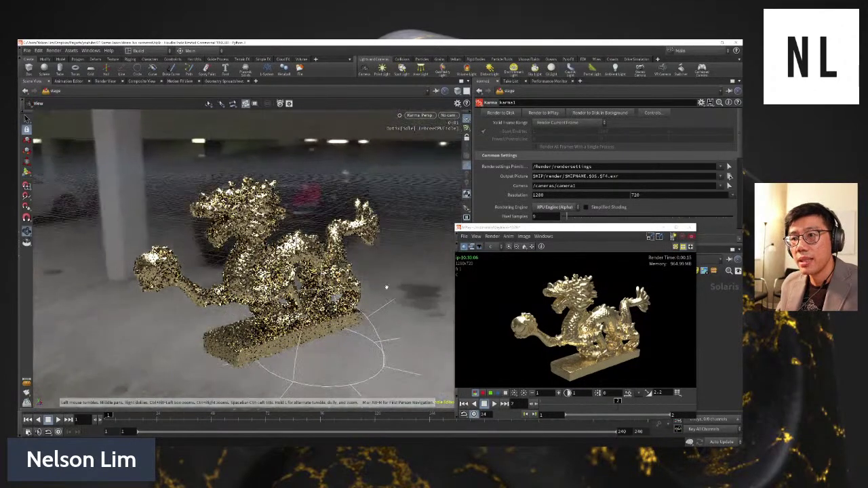
# - Look through the imported scene camera obj_cam in the Karma viewport and orbit the dragon in a free perspective
pyautogui.press('Return')
pyautogui.click(448, 114)
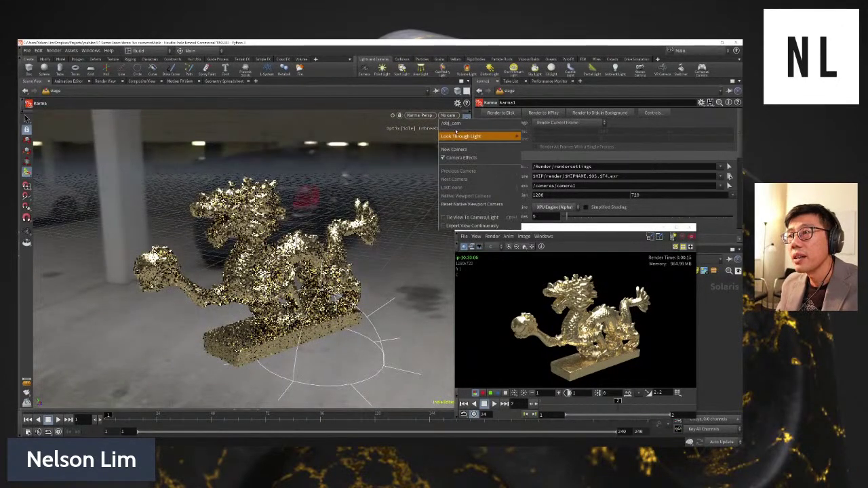
pyautogui.click(453, 150)
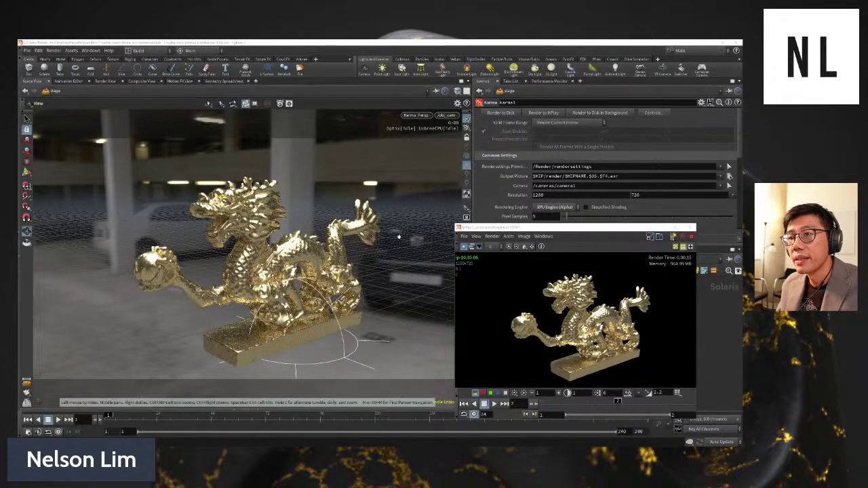
pyautogui.keyDown('alt'); pyautogui.moveTo(420, 177); pyautogui.dragTo(370, 258); pyautogui.keyUp('alt')
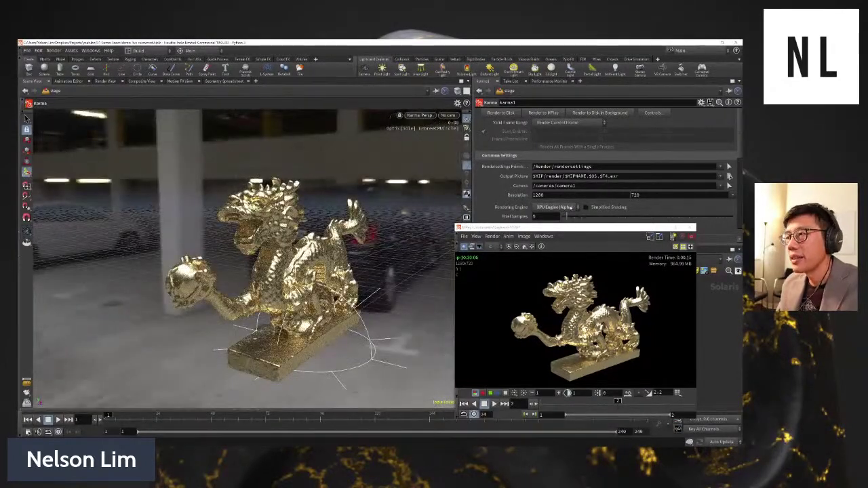
# - Set karma1's rendering engine to CPU Engine and orbit the dragon to compare the refresh speed
pyautogui.click(554, 207)
pyautogui.click(560, 216)
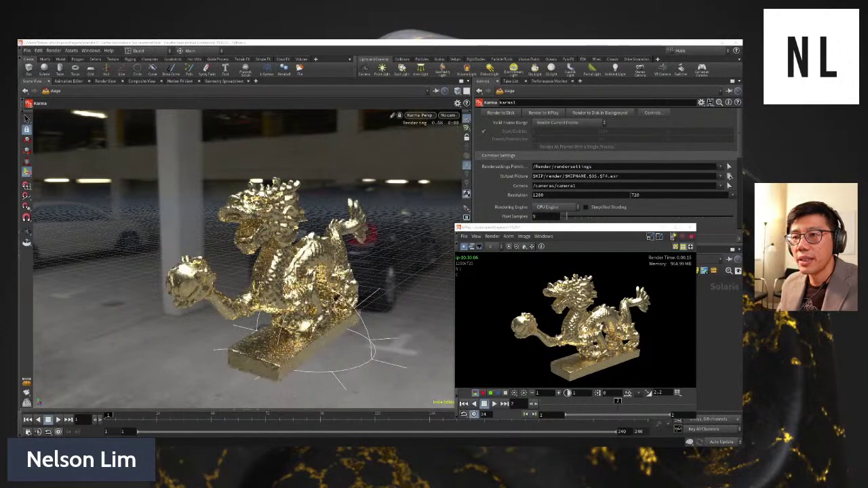
pyautogui.keyDown('alt'); pyautogui.moveTo(305, 272); pyautogui.dragTo(338, 207); pyautogui.keyUp('alt')
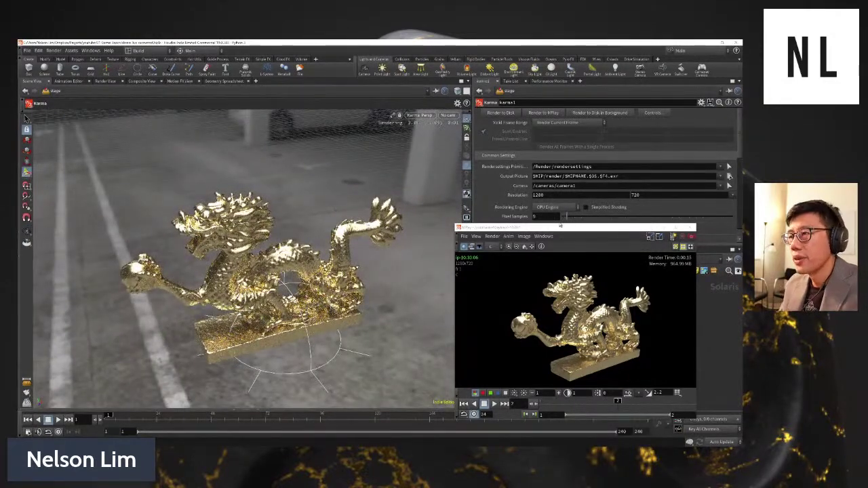
# - Move MPlay off the karma1 parameters and network, and set karma1's Pixel Samples to 128
pyautogui.moveTo(564, 229); pyautogui.dragTo(386, 279)
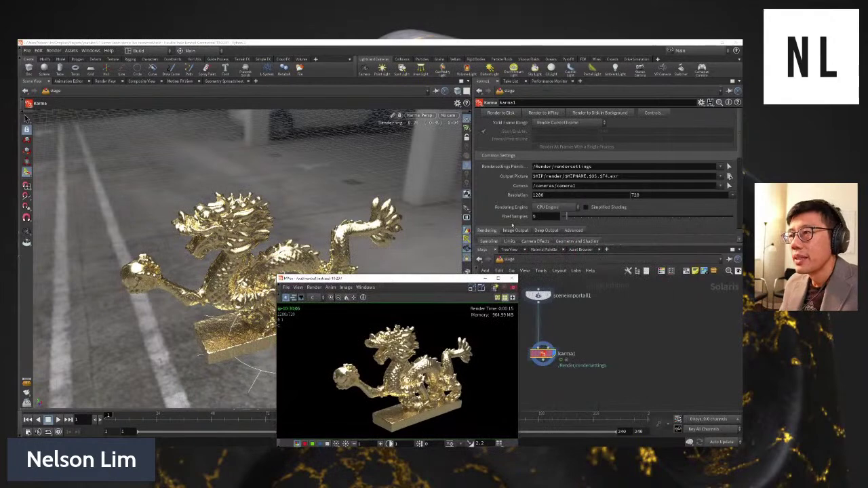
pyautogui.click(546, 217)
pyautogui.scroll(-1, 546, 218)
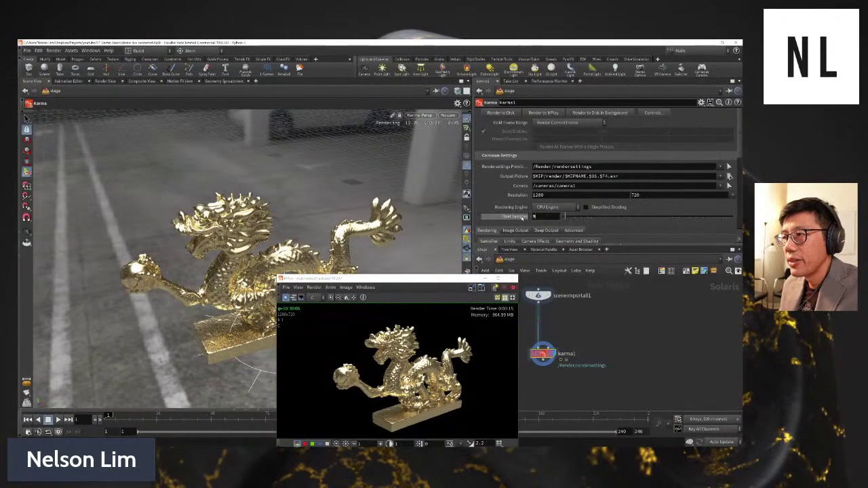
pyautogui.scroll(1, 546, 218)
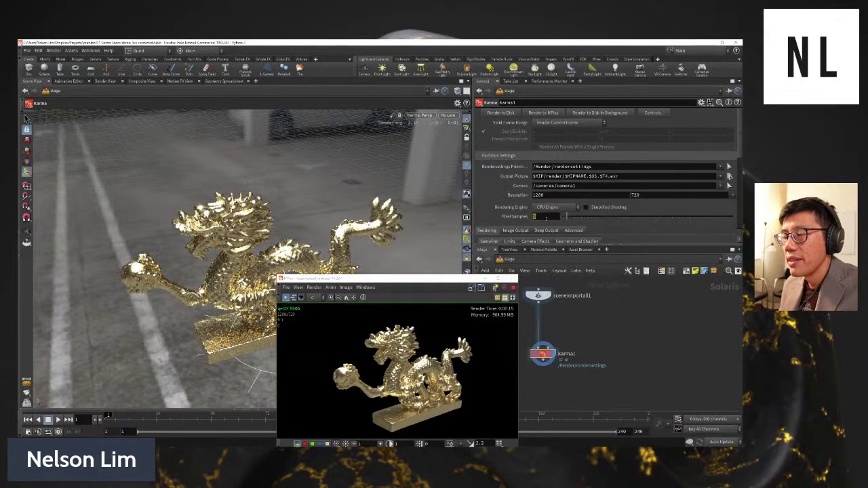
pyautogui.scroll(1, 546, 219)
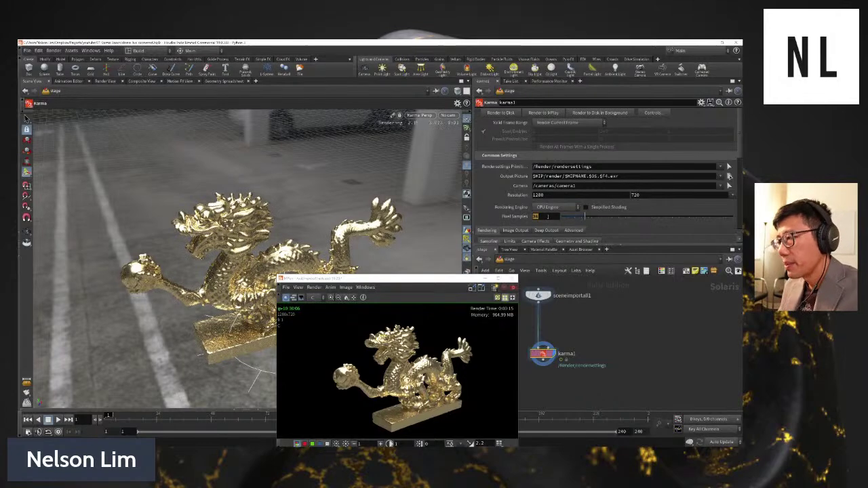
pyautogui.write('128')
pyautogui.press('Return')
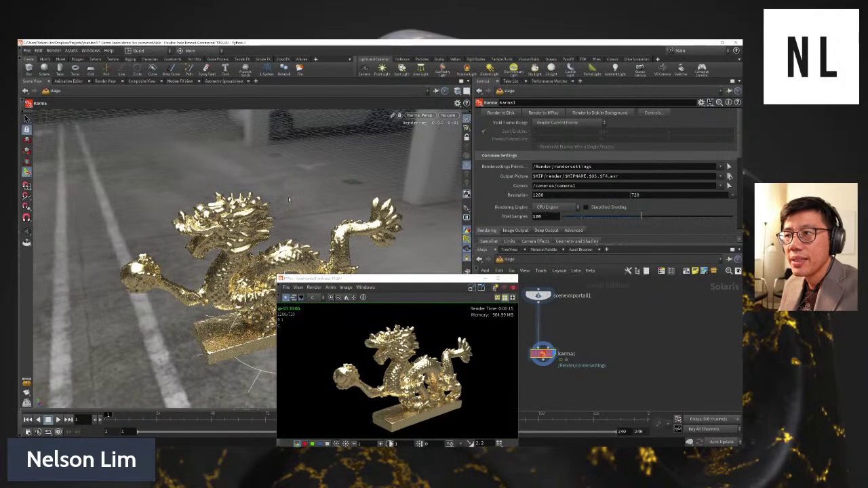
# - Switch karma1's rendering engine to XPU Engine (Alpha) and view the dragon render from several angles
pyautogui.click(550, 207)
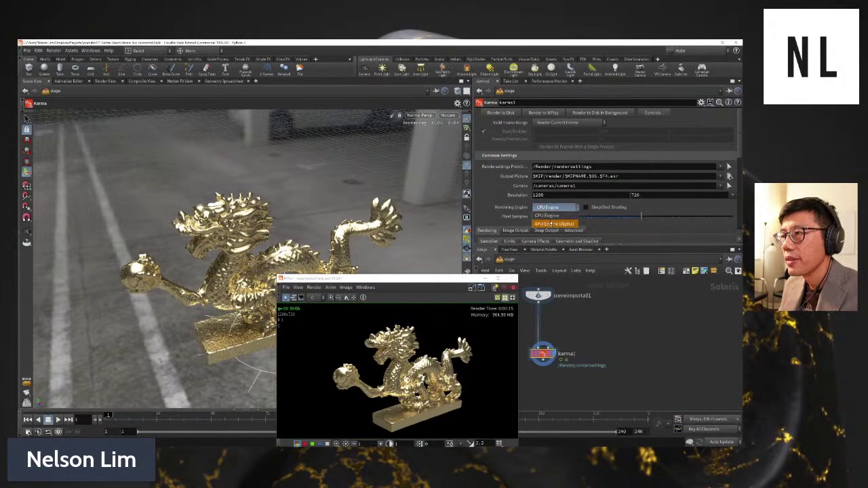
pyautogui.click(553, 223)
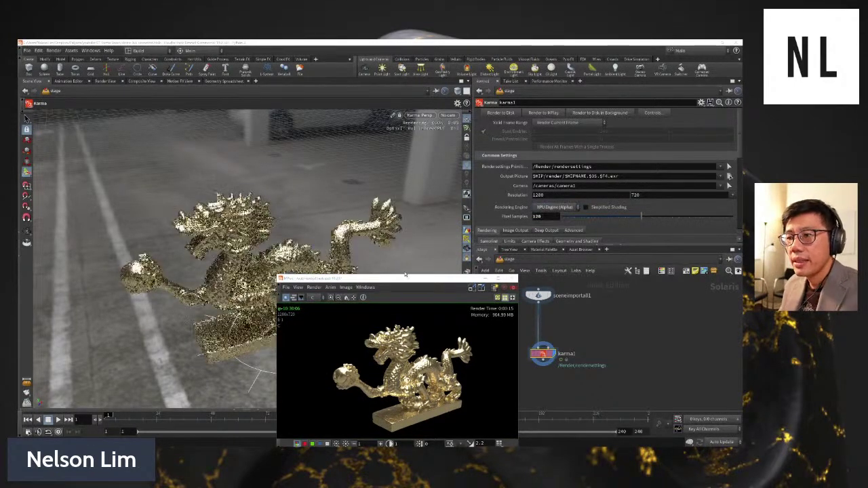
pyautogui.keyDown('alt'); pyautogui.moveTo(346, 241); pyautogui.dragTo(241, 241); pyautogui.keyUp('alt')
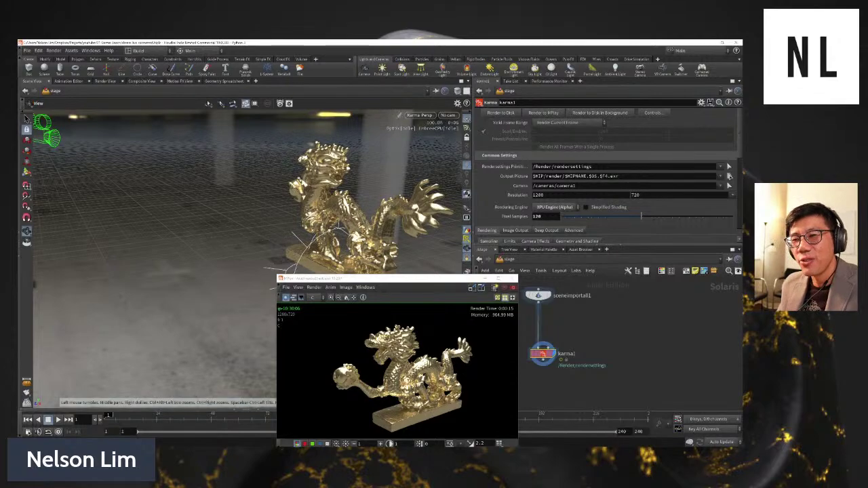
pyautogui.moveTo(313, 232)
pyautogui.keyDown('alt'); pyautogui.mouseDown()
pyautogui.moveTo(369, 215)
pyautogui.moveTo(323, 241)
pyautogui.mouseUp(); pyautogui.keyUp('alt')
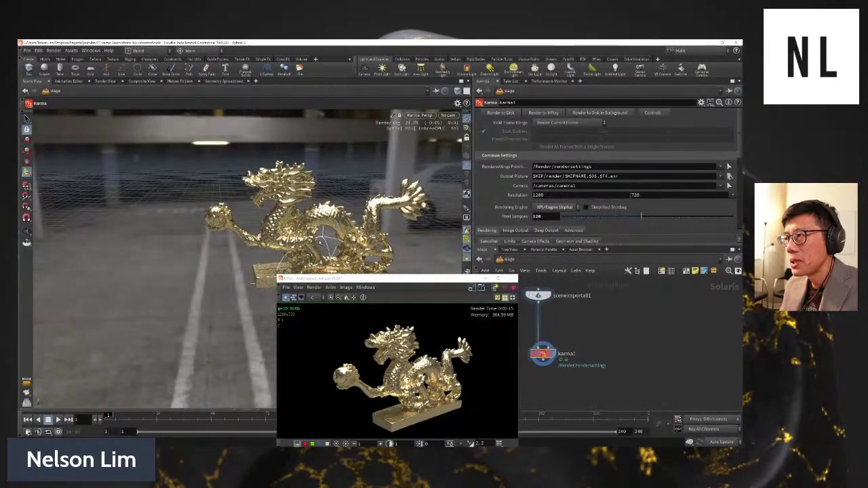
pyautogui.press('alt')
pyautogui.keyDown('alt'); pyautogui.moveTo(325, 238); pyautogui.dragTo(409, 216); pyautogui.keyUp('alt')
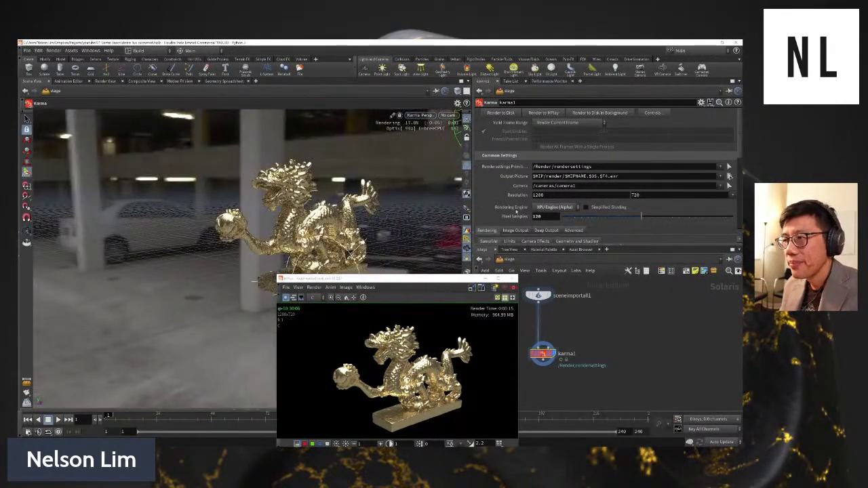
# - Set karma1's rendering engine to CPU Engine and its Pixel Samples to 9
pyautogui.click(552, 217)
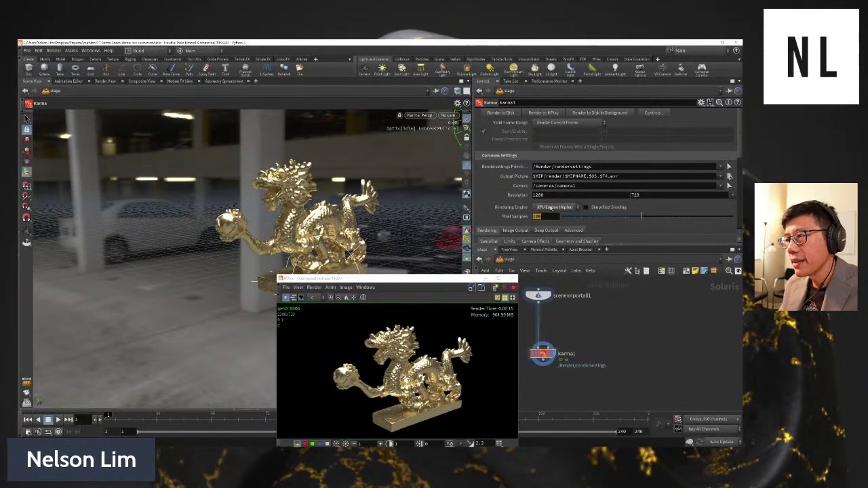
pyautogui.click(551, 206)
pyautogui.click(555, 217)
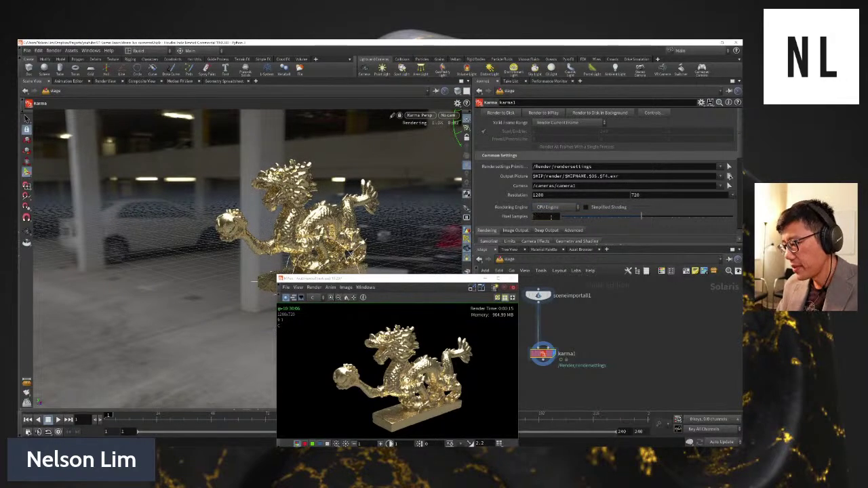
pyautogui.press('Return')
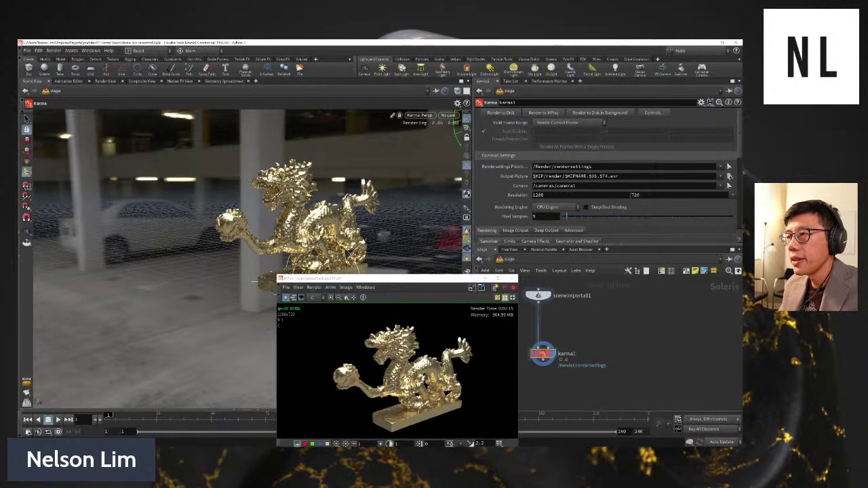
# - Examine karma1's convergence mode, ray samples, light sampling, and volume and opacity sampling settings
pyautogui.scroll(-3, 487, 215)
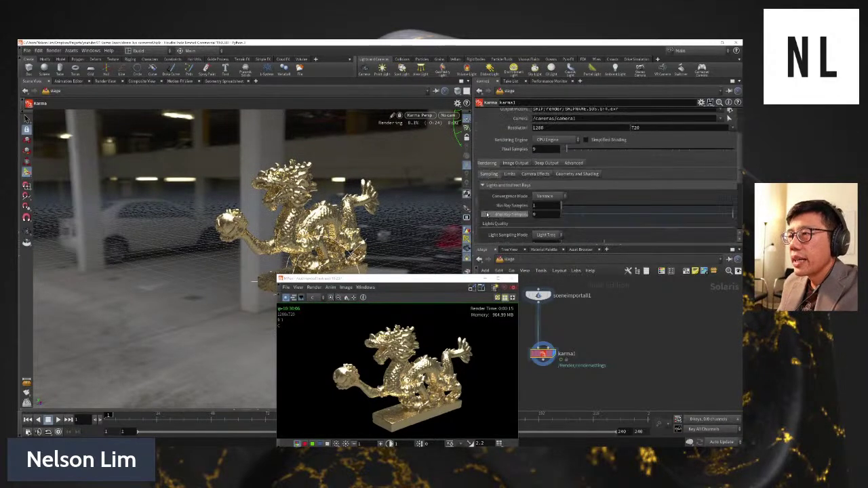
pyautogui.scroll(-2, 518, 196)
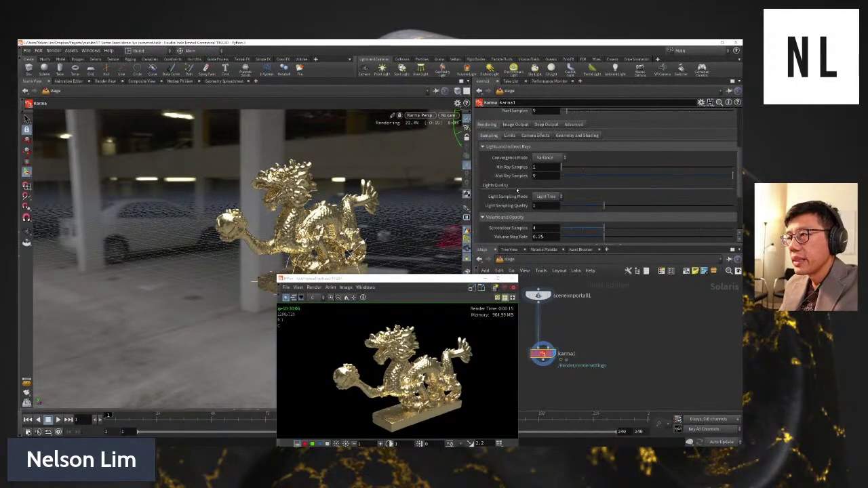
pyautogui.scroll(-2, 518, 191)
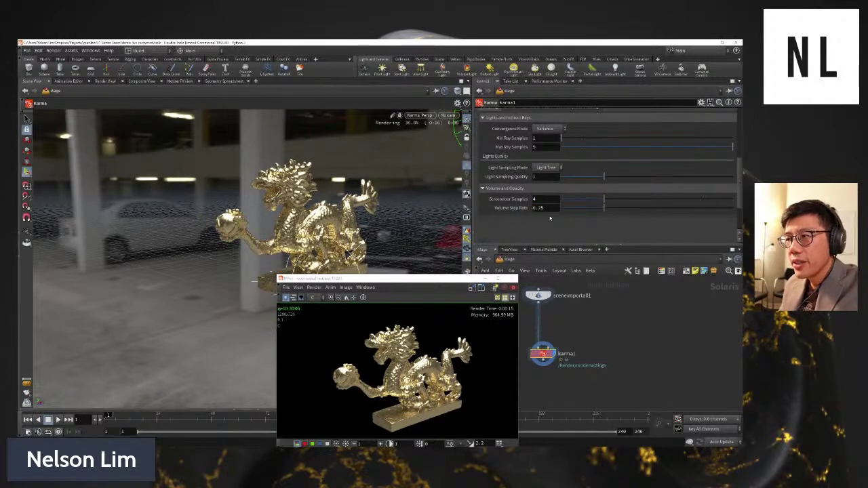
pyautogui.scroll(1, 516, 217)
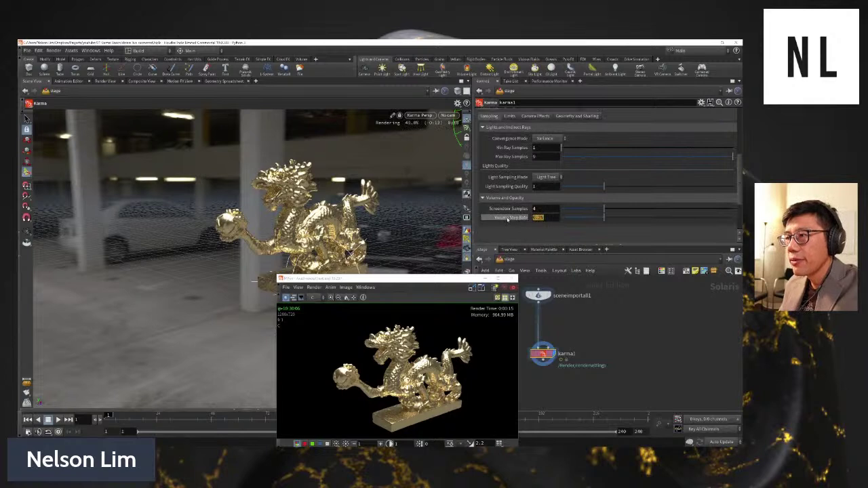
pyautogui.scroll(-2, 516, 234)
pyautogui.scroll(3, 516, 230)
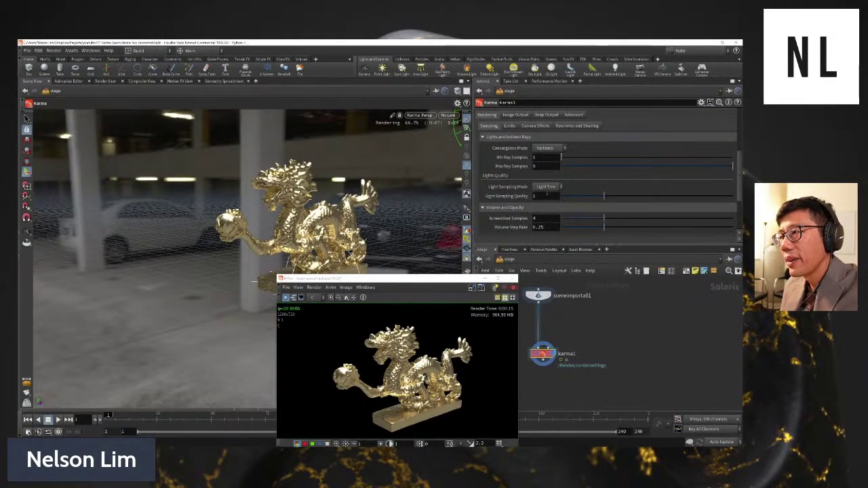
# - Review karma1's ray limits, depth of field and velocity blur choices, and its geometry and shading options
pyautogui.click(507, 126)
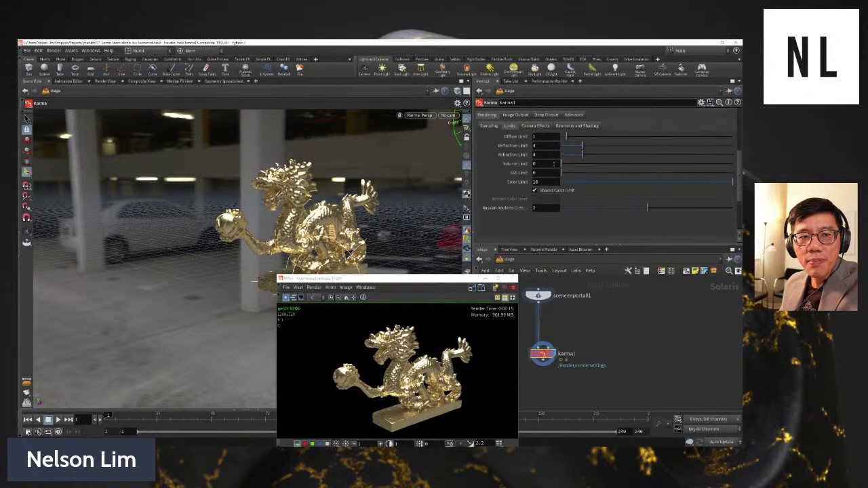
pyautogui.click(532, 126)
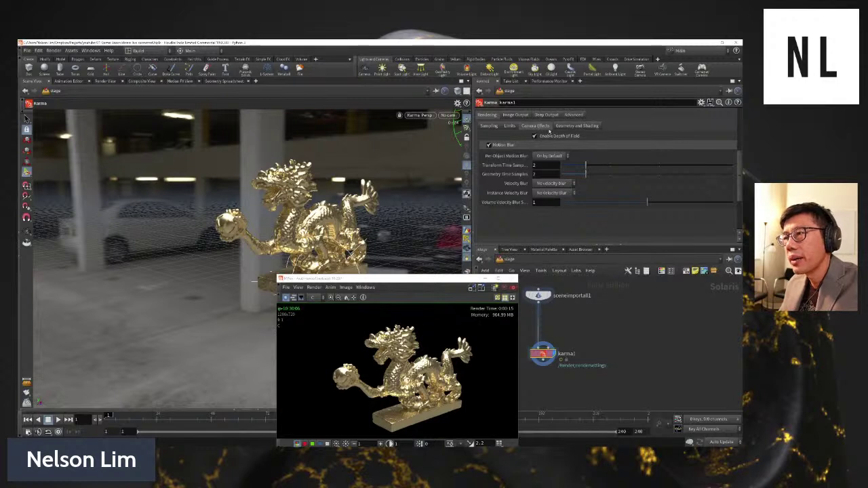
pyautogui.click(563, 184)
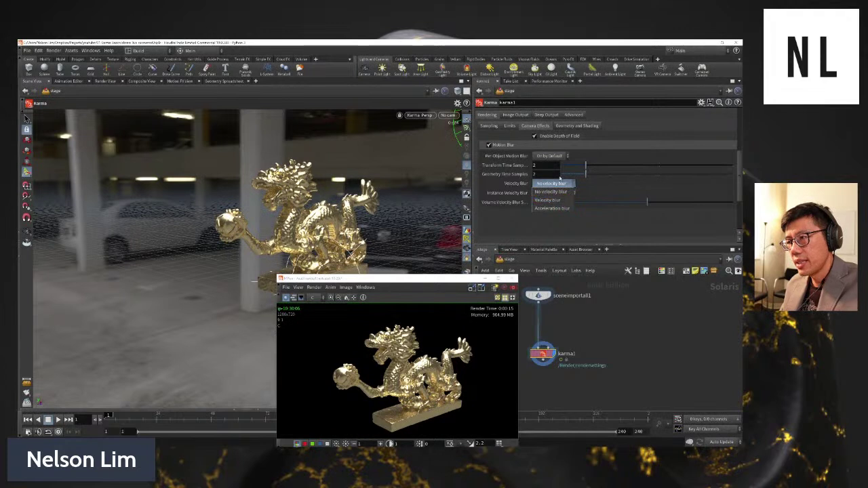
pyautogui.click(550, 192)
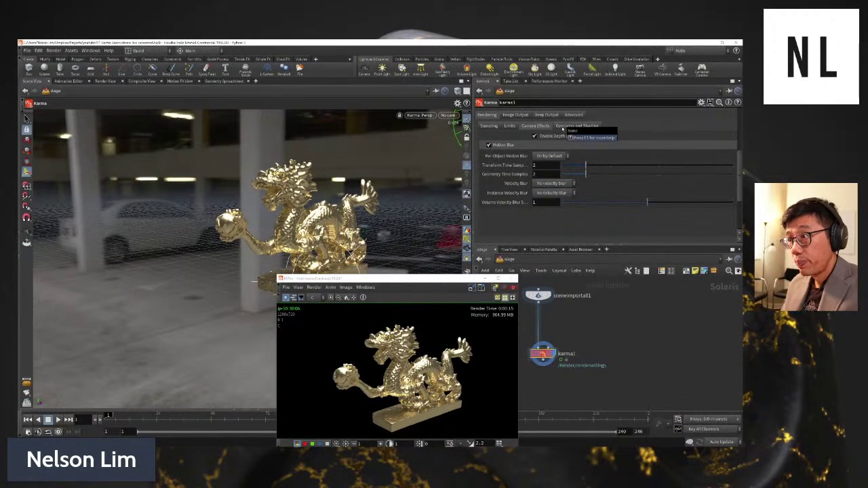
pyautogui.click(563, 128)
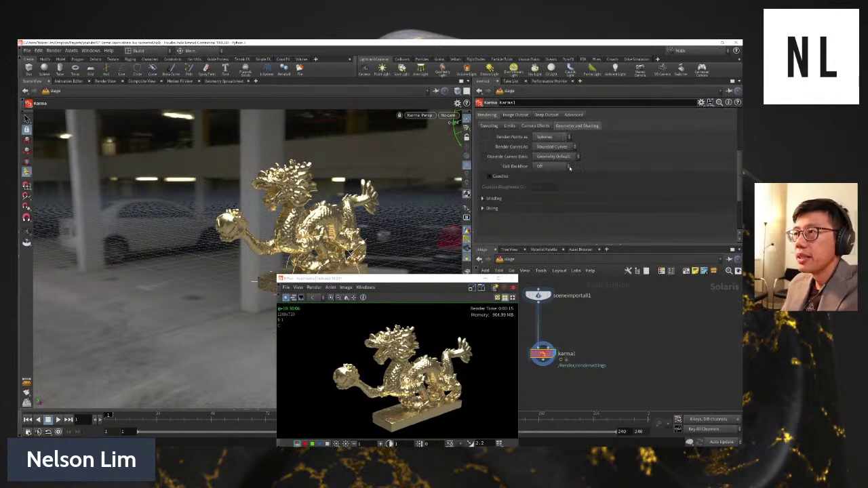
pyautogui.click(493, 199)
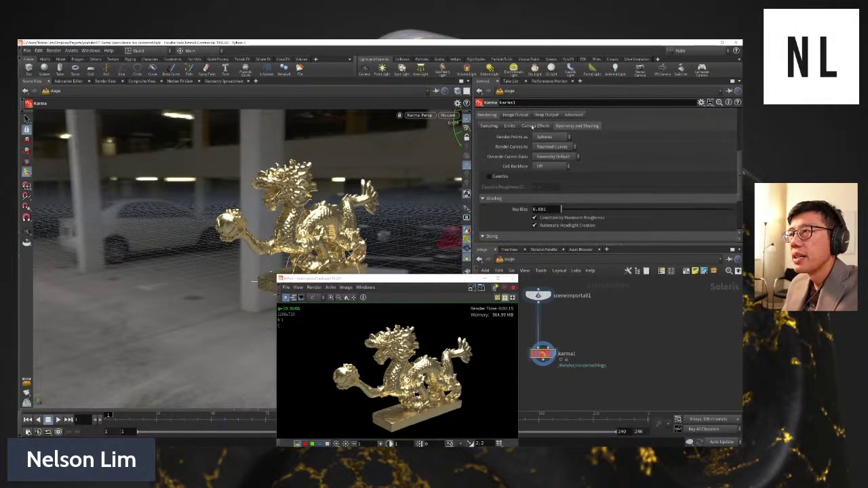
pyautogui.click(534, 126)
pyautogui.click(509, 126)
# - Examine karma1's image output AOVs, including the pixel filter and the beauty and diffuse component outputs
pyautogui.click(515, 115)
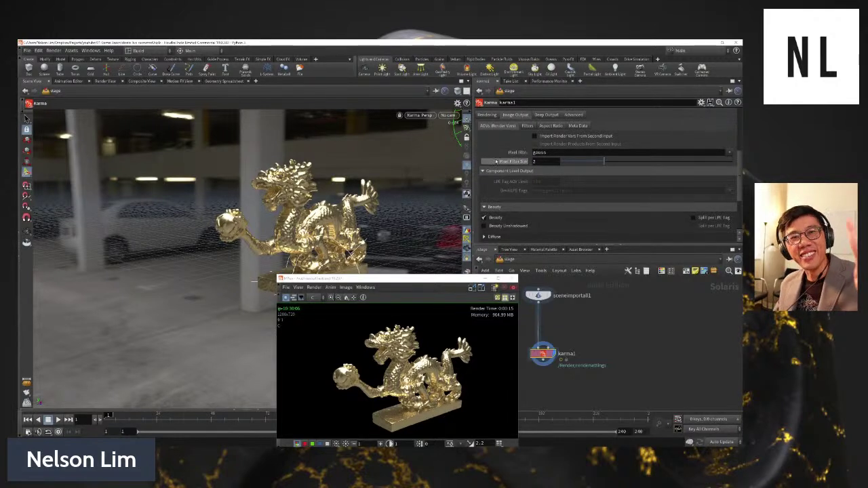
pyautogui.scroll(-2, 499, 166)
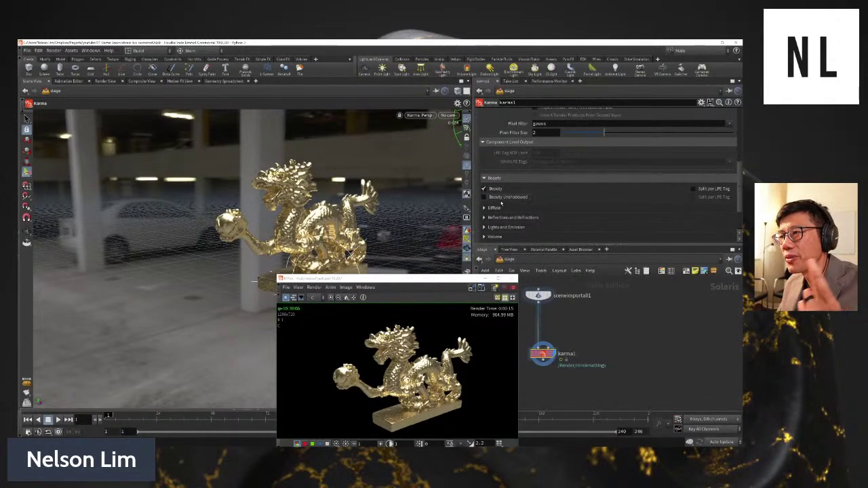
pyautogui.click(502, 209)
pyautogui.scroll(-3, 503, 208)
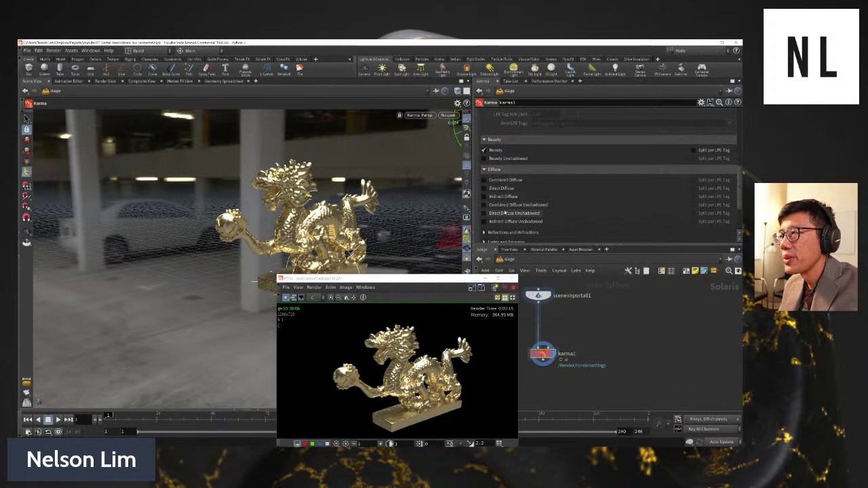
pyautogui.click(484, 169)
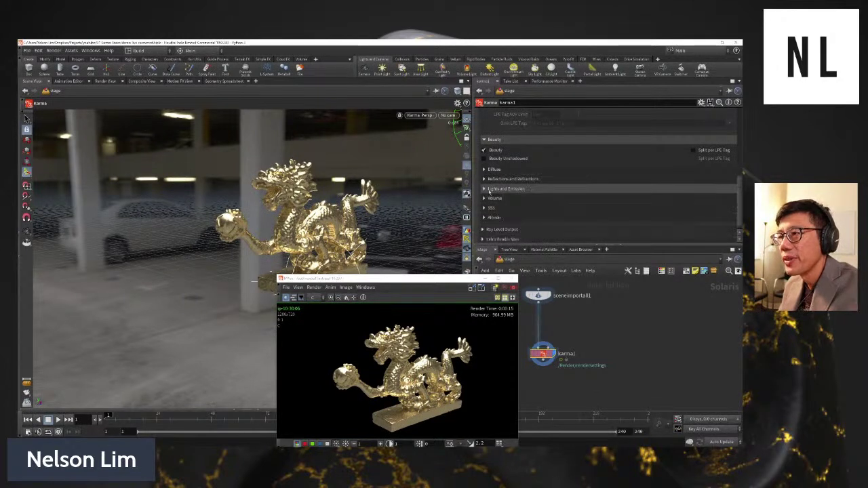
# - Examine karma1's beauty component outputs for reflections and refractions, lights and emission, volume and SSS
pyautogui.click(494, 188)
pyautogui.click(494, 179)
pyautogui.scroll(-3, 488, 184)
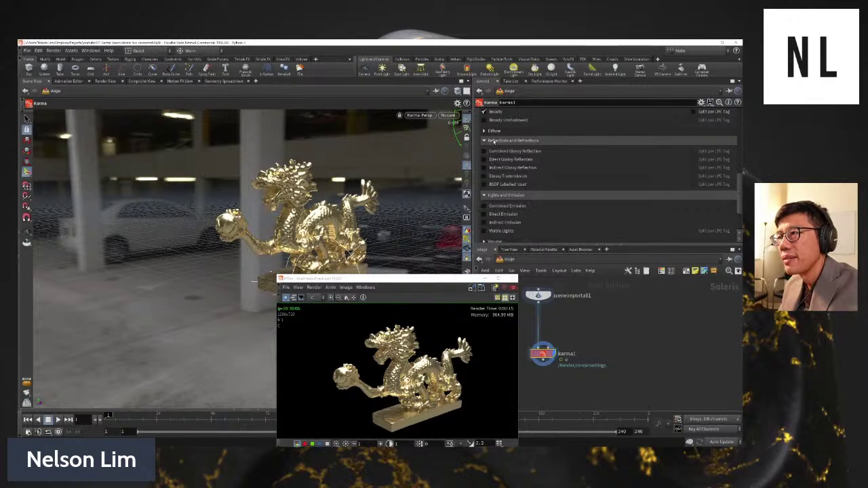
pyautogui.click(488, 140)
pyautogui.click(489, 131)
pyautogui.click(488, 130)
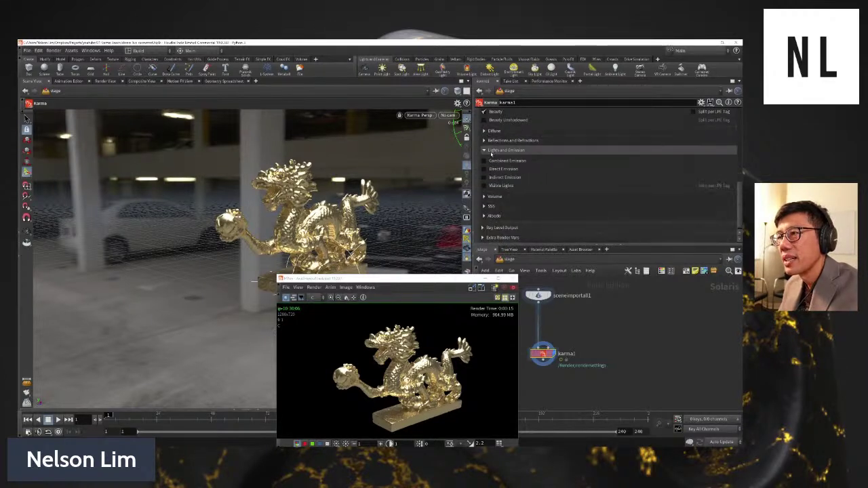
pyautogui.click(495, 182)
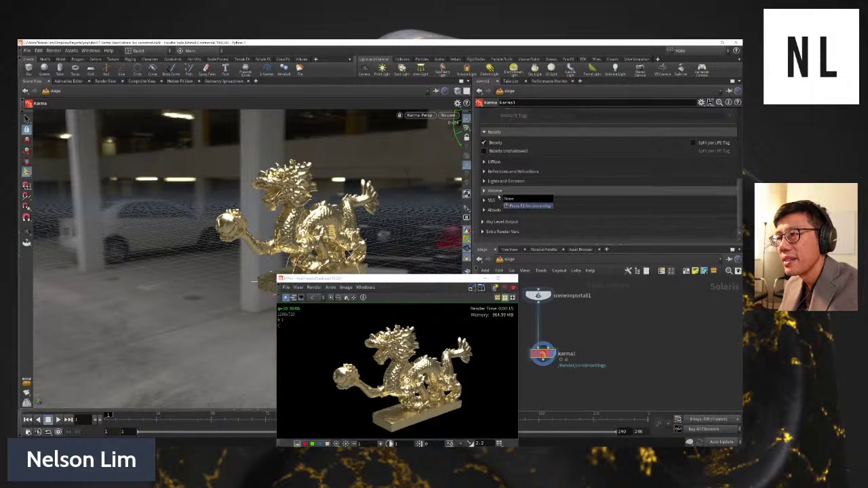
pyautogui.click(498, 200)
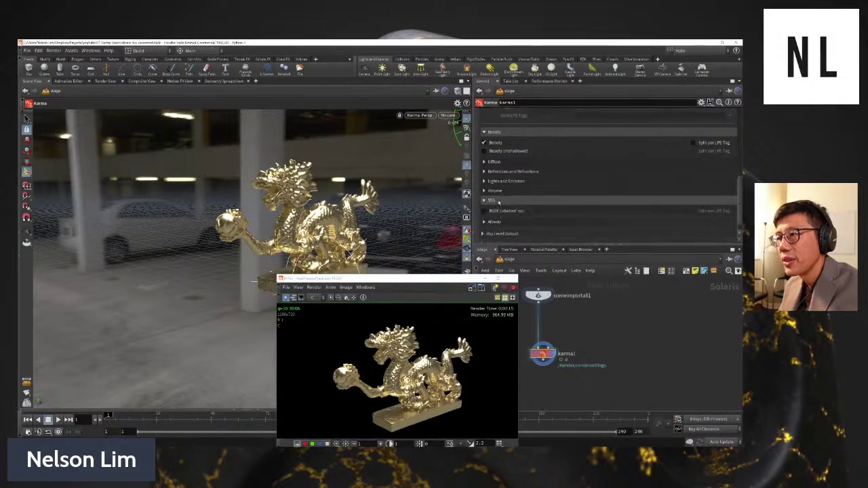
pyautogui.click(499, 200)
# - Review karma1's extra render vars and ray level outputs among the image output AOVs
pyautogui.click(514, 231)
pyautogui.scroll(-1, 514, 222)
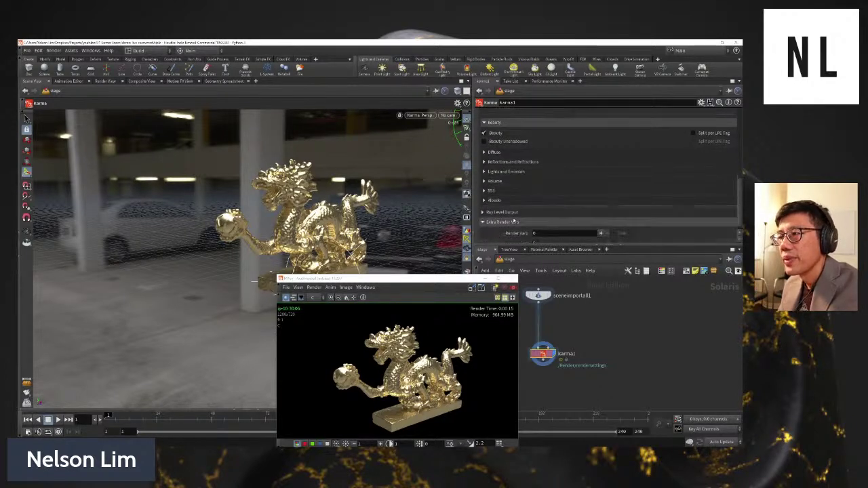
pyautogui.scroll(-1, 513, 221)
pyautogui.click(505, 204)
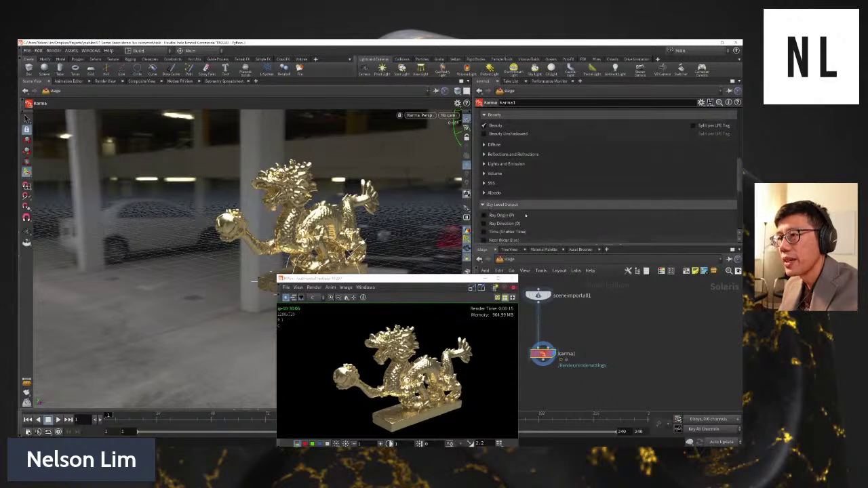
pyautogui.click(493, 204)
pyautogui.scroll(5, 501, 175)
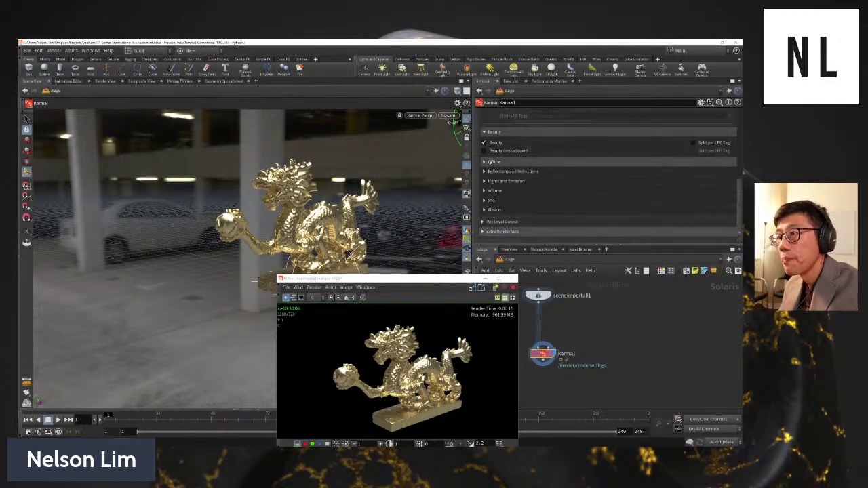
pyautogui.scroll(6, 500, 171)
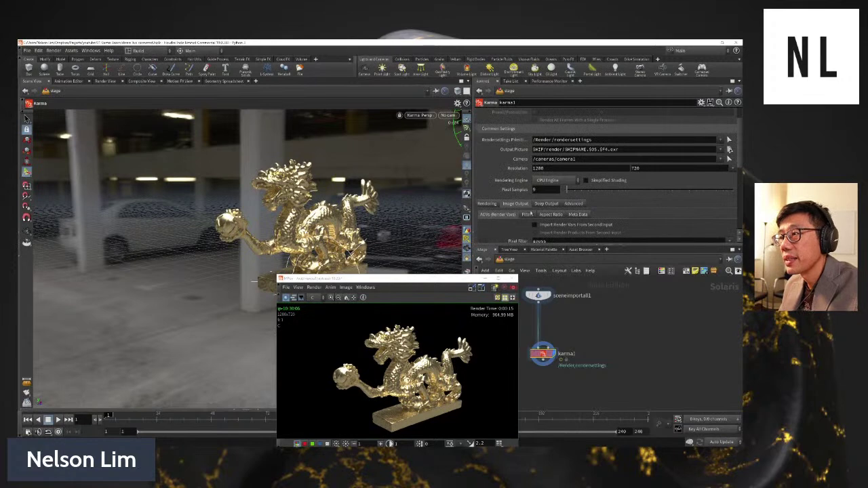
# - Open karma1's image output filters and set its rendering engine to XPU Engine (Alpha)
pyautogui.click(528, 214)
pyautogui.scroll(-3, 579, 190)
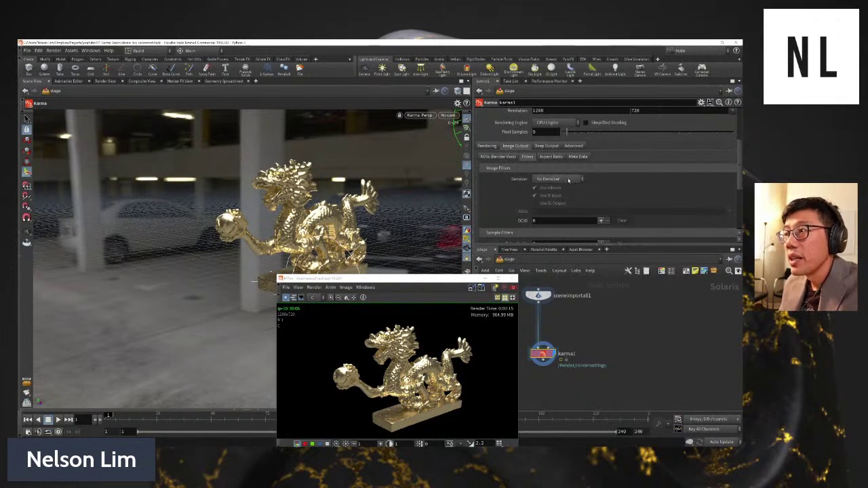
pyautogui.click(557, 123)
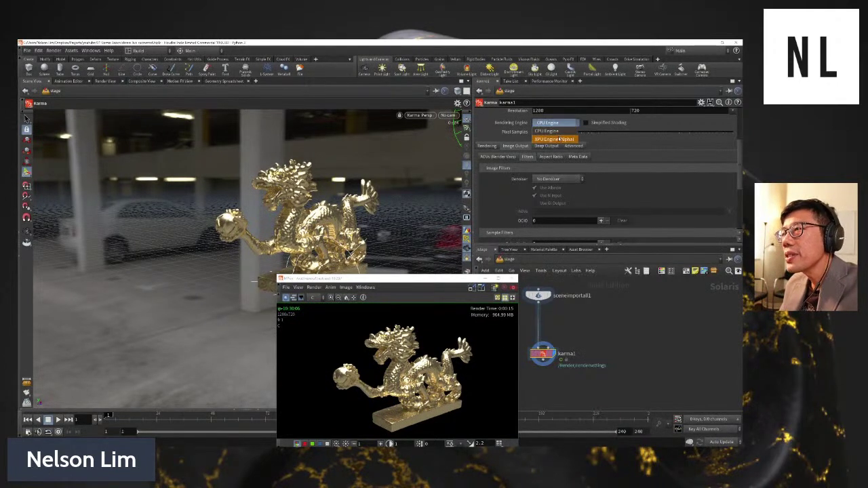
pyautogui.click(560, 139)
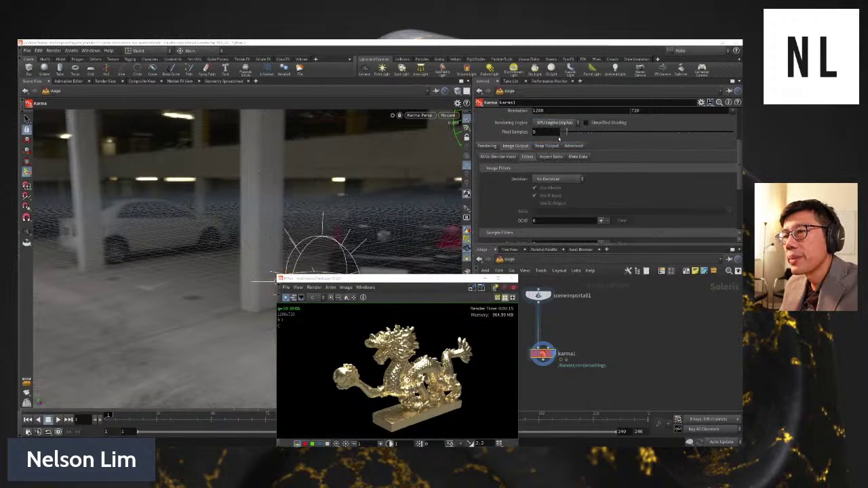
# - Try the nVidia OptiX Denoiser on karma1 while orbiting the dragon, and return the denoiser to No Denoiser
pyautogui.click(564, 180)
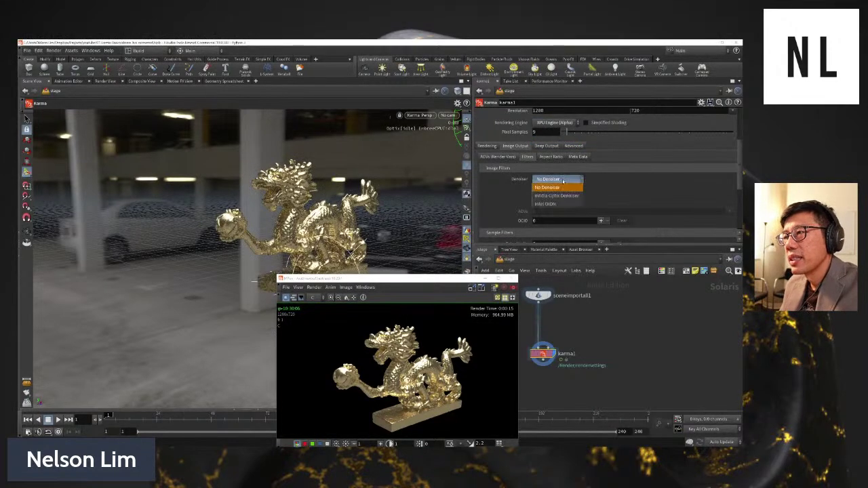
pyautogui.click(556, 190)
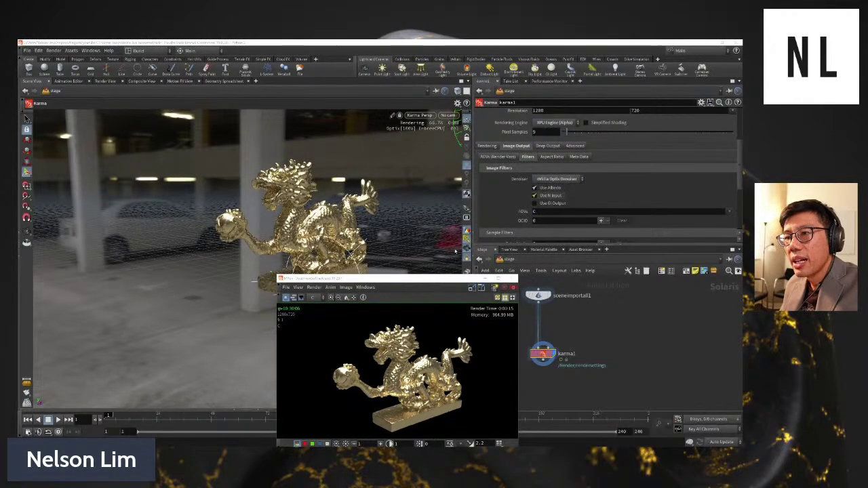
pyautogui.moveTo(349, 255); pyautogui.dragTo(271, 244)
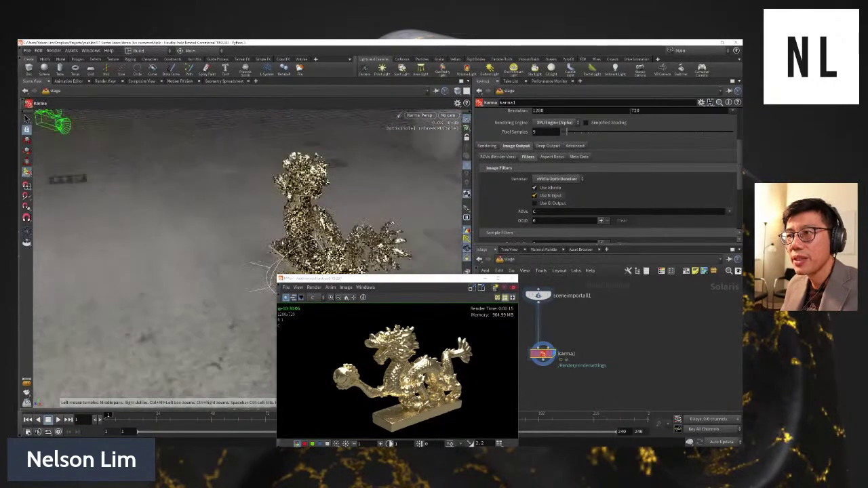
pyautogui.moveTo(268, 282); pyautogui.dragTo(299, 268)
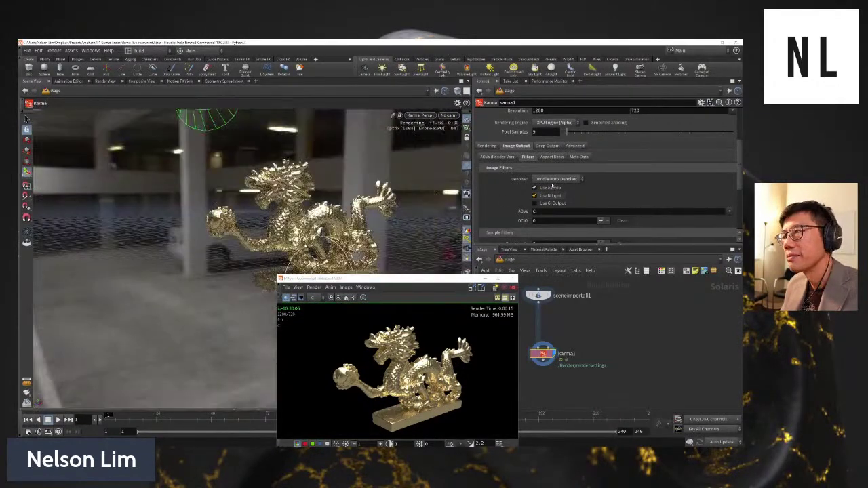
pyautogui.click(557, 178)
pyautogui.click(558, 187)
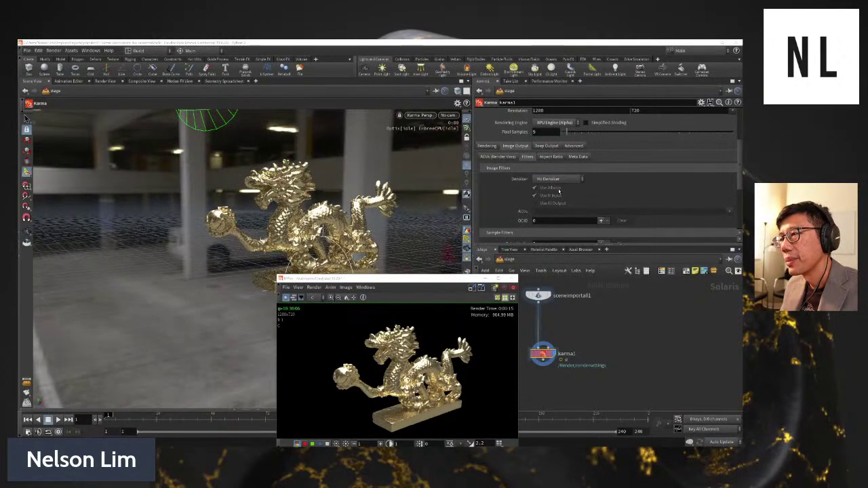
# - Examine karma1's deep camera map output and its advanced checkpointing settings
pyautogui.scroll(-2, 560, 193)
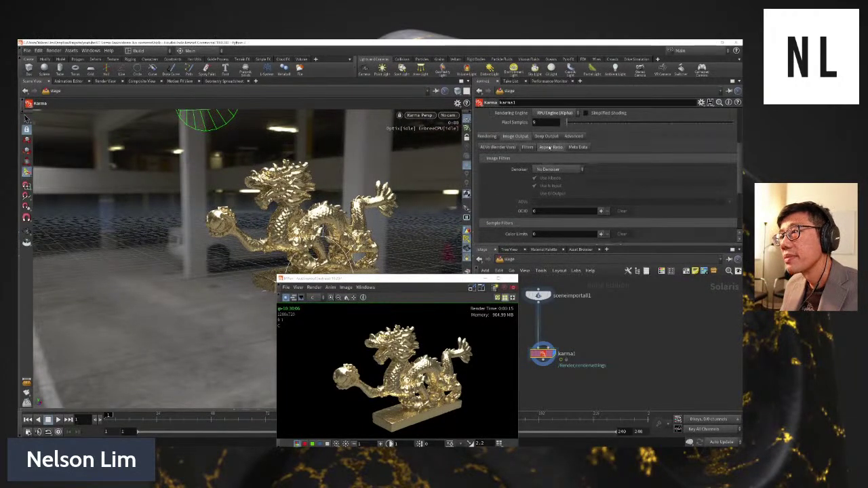
pyautogui.click(546, 137)
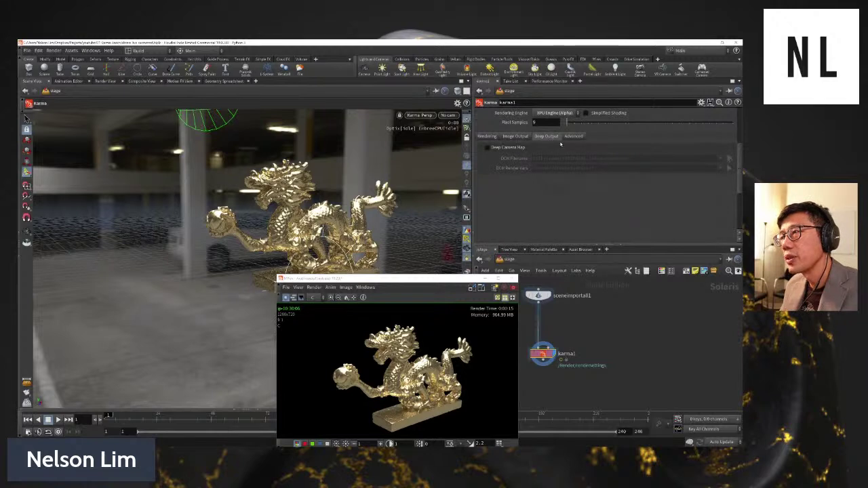
pyautogui.click(571, 137)
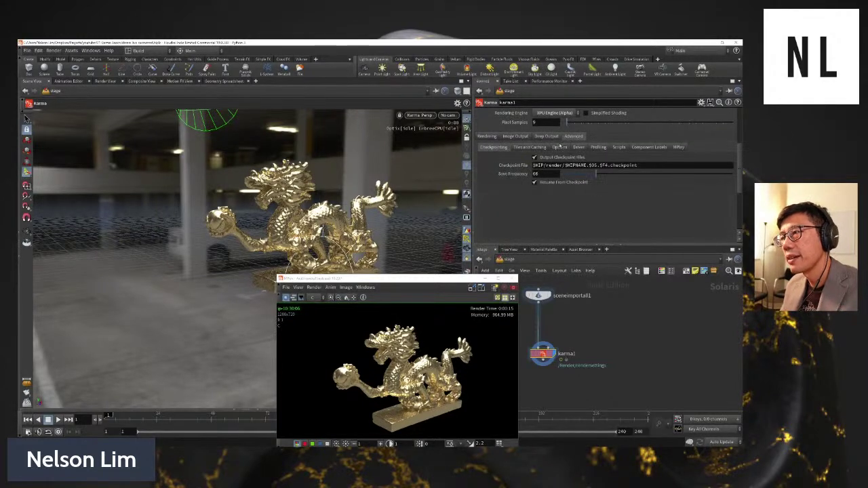
pyautogui.click(546, 136)
pyautogui.scroll(5, 561, 211)
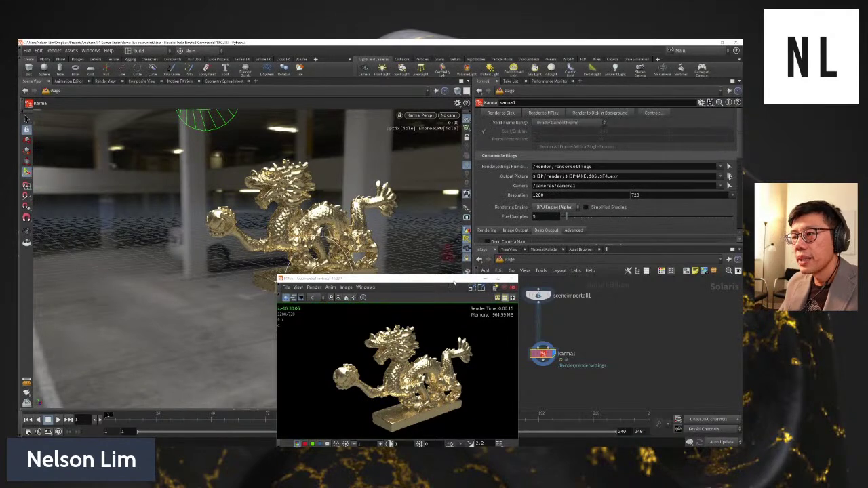
# - Move the MPlay render window clear of the node network and switch the network editor from the stage to the out network
pyautogui.moveTo(453, 282); pyautogui.dragTo(377, 231)
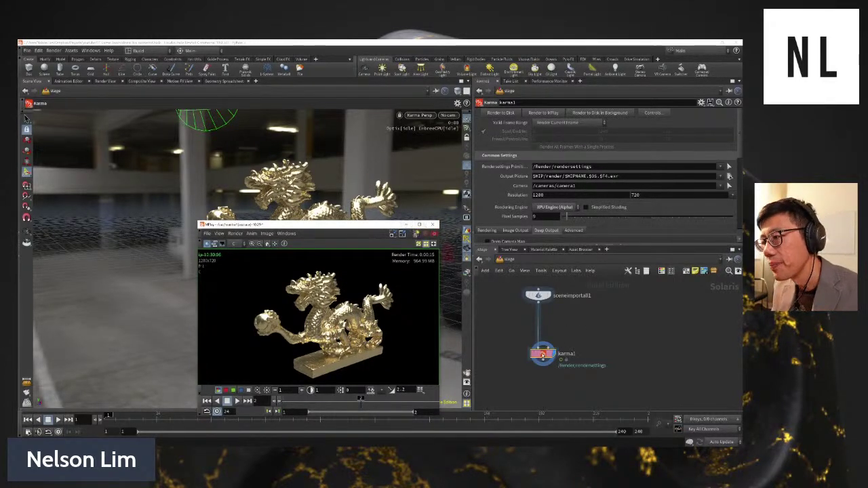
pyautogui.moveTo(543, 354); pyautogui.dragTo(575, 357)
pyautogui.moveTo(538, 304); pyautogui.dragTo(542, 366)
pyautogui.moveTo(574, 350); pyautogui.dragTo(720, 358, button='middle')
pyautogui.moveTo(624, 321); pyautogui.dragTo(631, 376, button='middle')
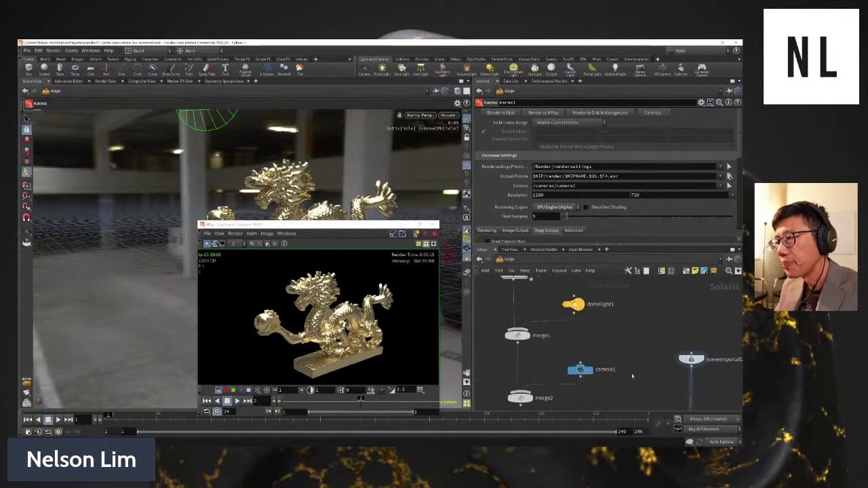
pyautogui.scroll(-3, 647, 333)
pyautogui.moveTo(646, 333); pyautogui.dragTo(603, 289, button='middle')
pyautogui.click(502, 260)
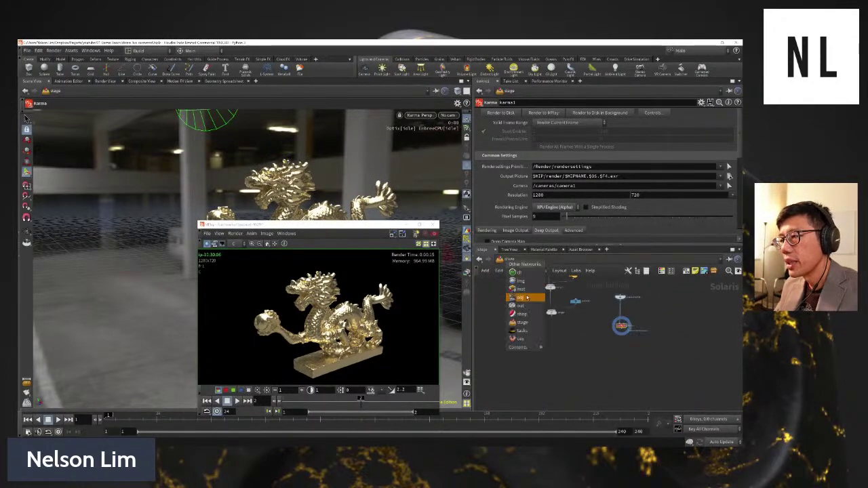
pyautogui.click(528, 310)
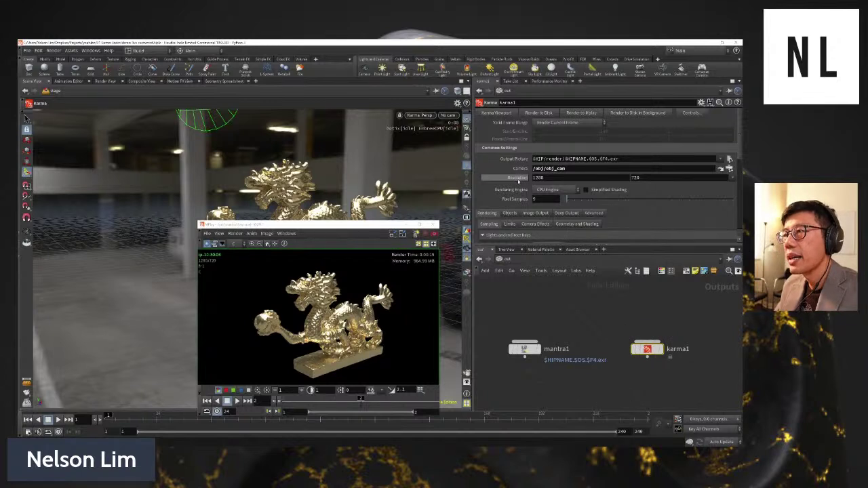
# - Examine the candidate, forced and excluded objects and lights of the karma1 node in the out network
pyautogui.click(532, 236)
pyautogui.scroll(-2, 515, 204)
pyautogui.click(509, 165)
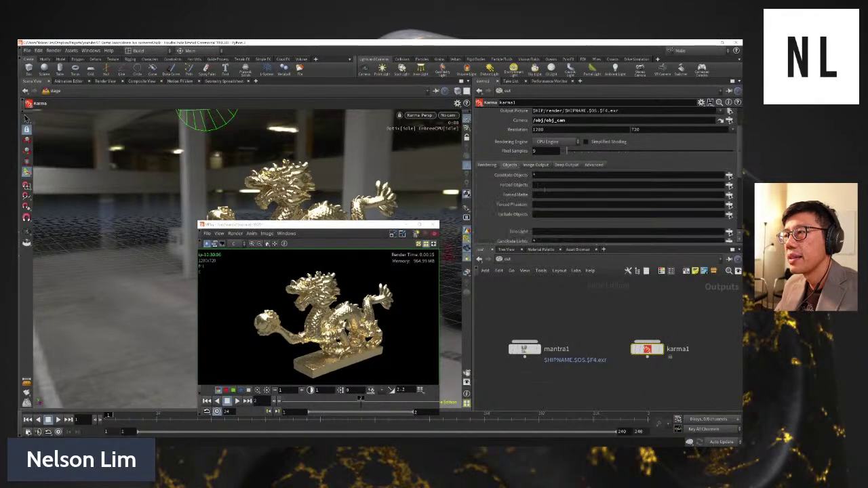
pyautogui.scroll(-1, 535, 198)
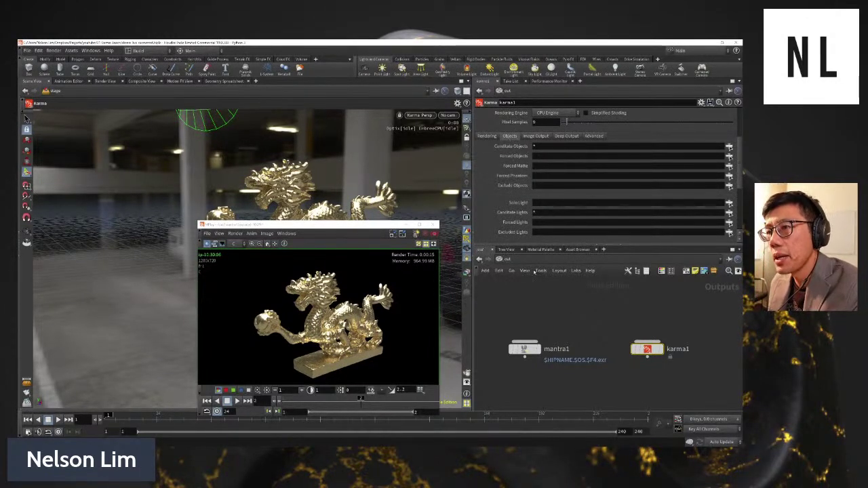
pyautogui.moveTo(375, 225); pyautogui.dragTo(312, 188)
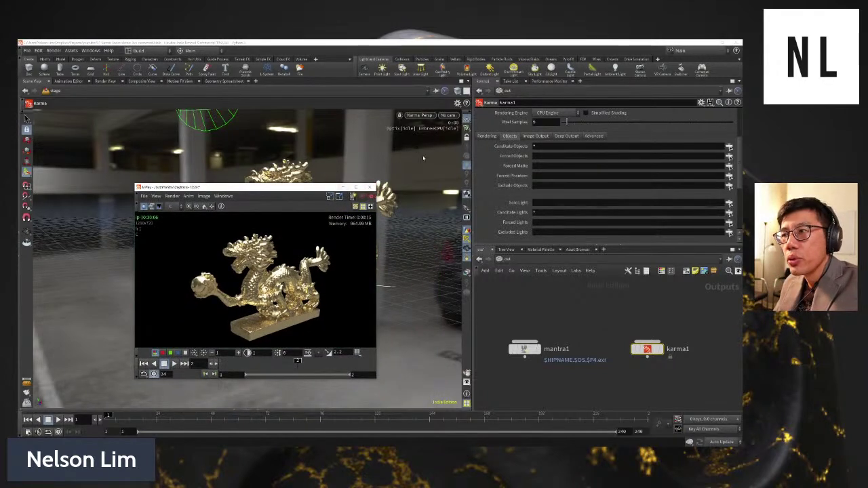
# - Look inside the out network's karma1 node with the network editor expanded, and return to the out level
pyautogui.moveTo(645, 328); pyautogui.dragTo(584, 348, button='middle')
pyautogui.moveTo(579, 329)
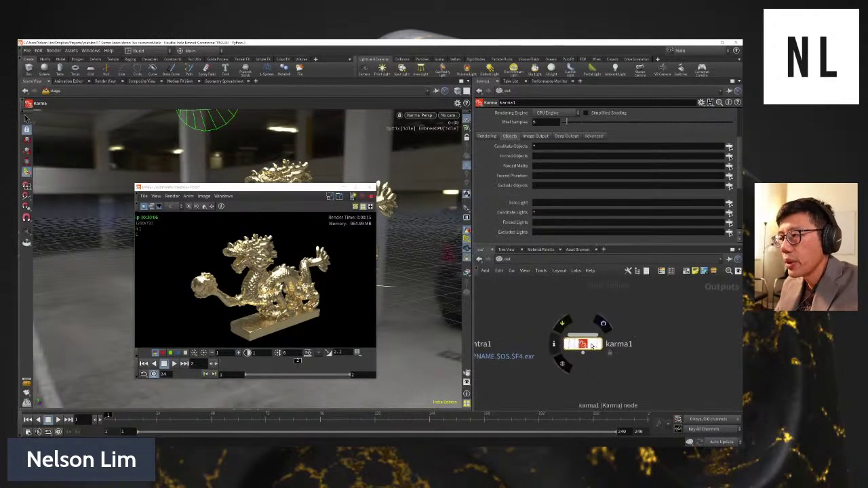
pyautogui.doubleClick(591, 346)
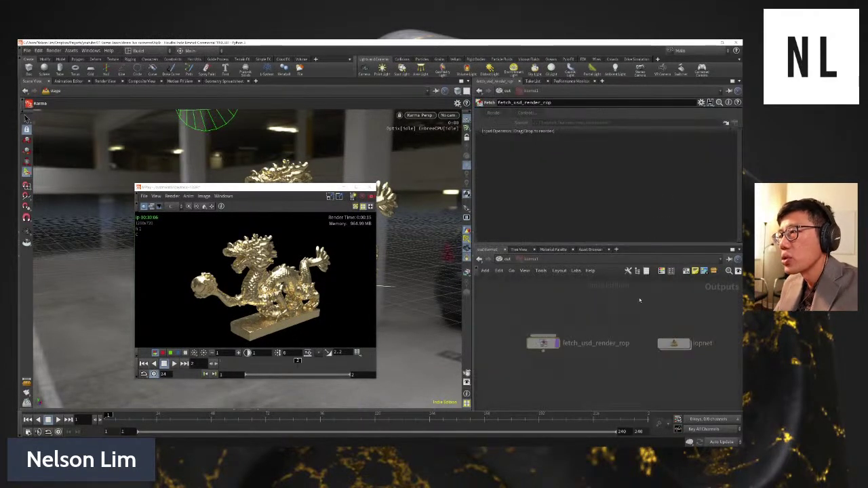
pyautogui.hotkey('ctrl', 'b')
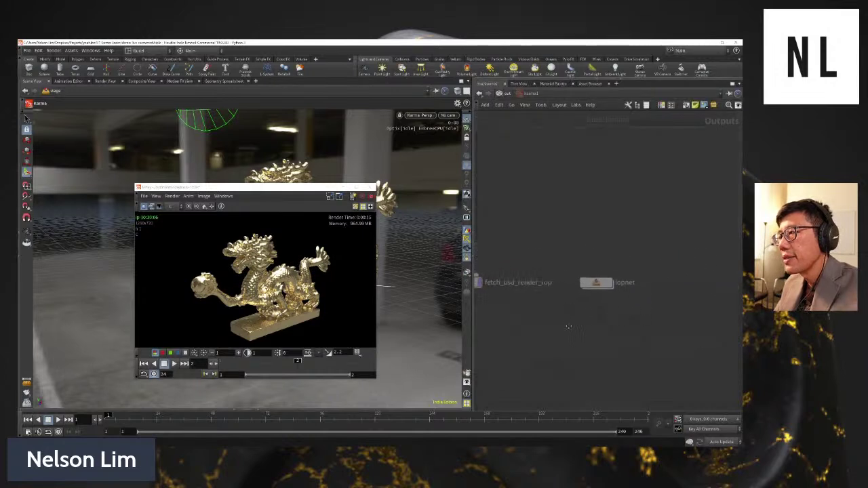
pyautogui.click(507, 97)
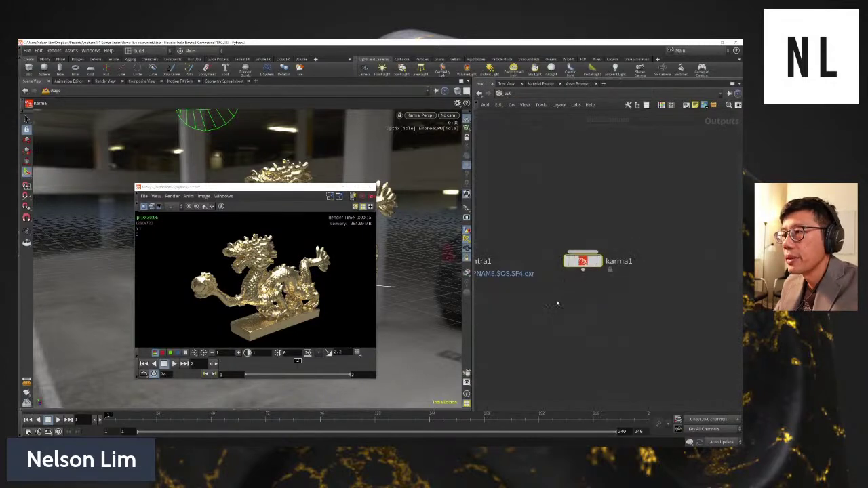
# - Open the lopnet contained in the out network's karma1 node to show its internal Solaris node graph
pyautogui.press('h')
pyautogui.moveTo(655, 287); pyautogui.dragTo(560, 283, button='middle')
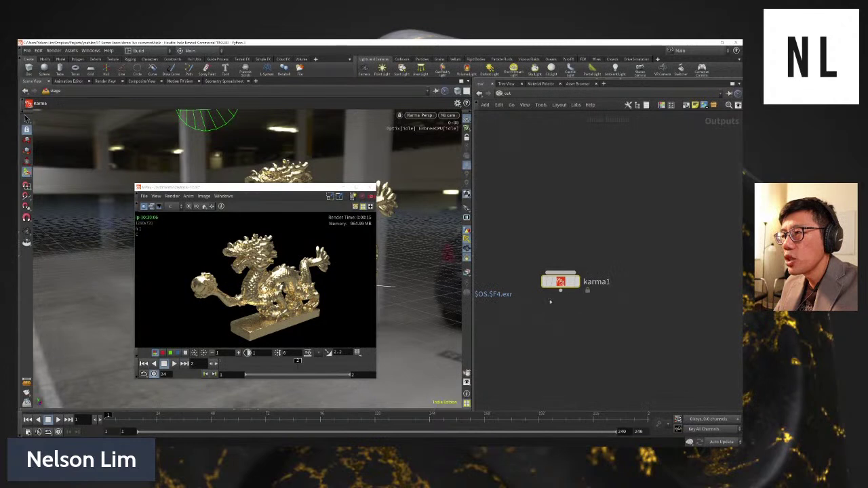
pyautogui.doubleClick(560, 284)
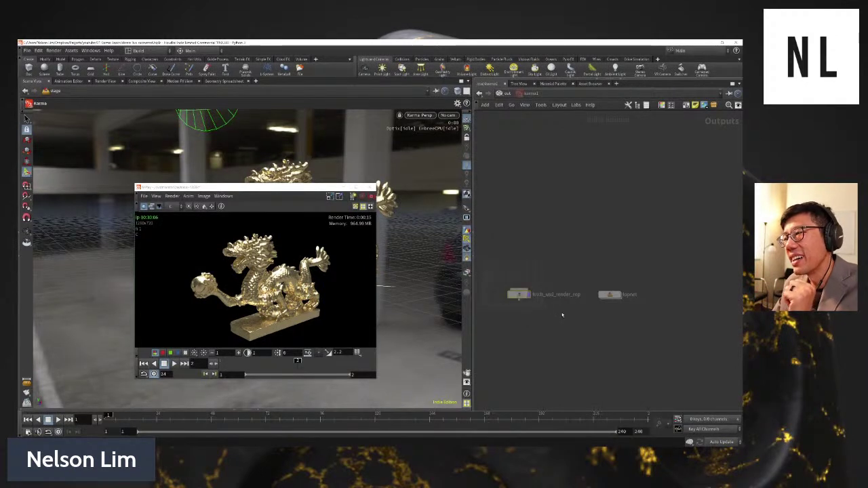
pyautogui.click(610, 296)
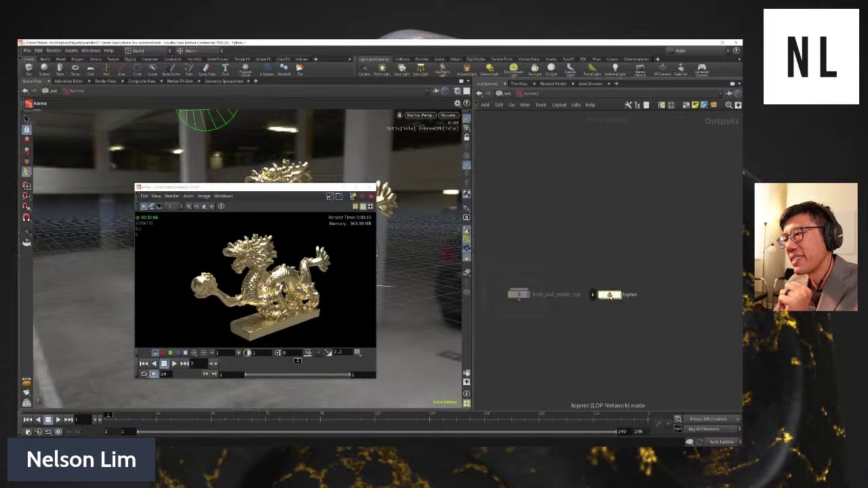
pyautogui.doubleClick(609, 296)
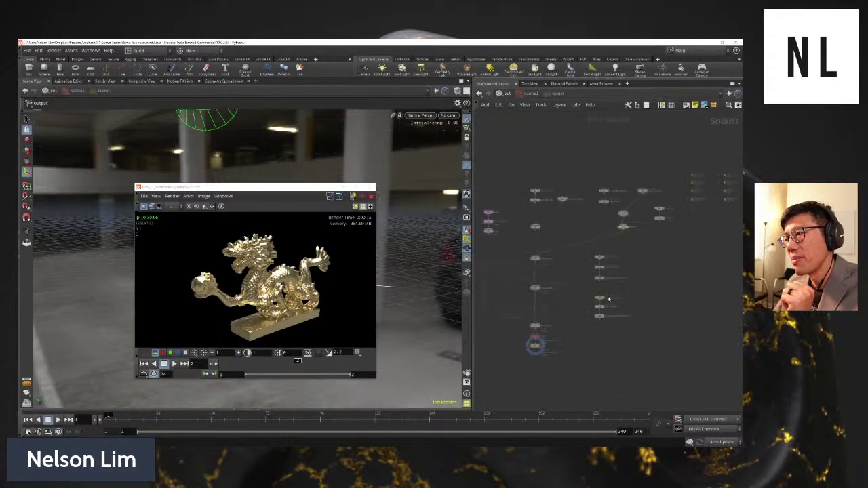
# - Examine the camera and object import branches feeding the merge nodes in karma1's internal Solaris graph
pyautogui.scroll(5, 552, 263)
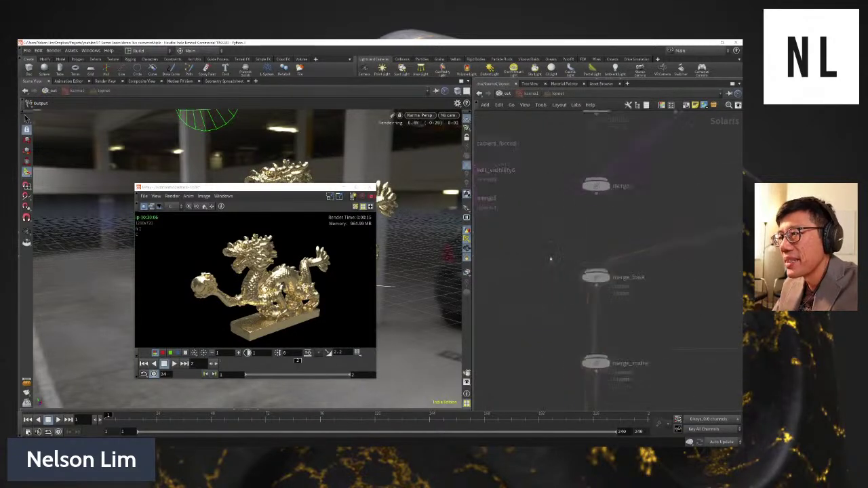
pyautogui.moveTo(580, 299)
pyautogui.mouseDown(button='middle')
pyautogui.moveTo(547, 285)
pyautogui.moveTo(586, 289)
pyautogui.mouseUp(button='middle')
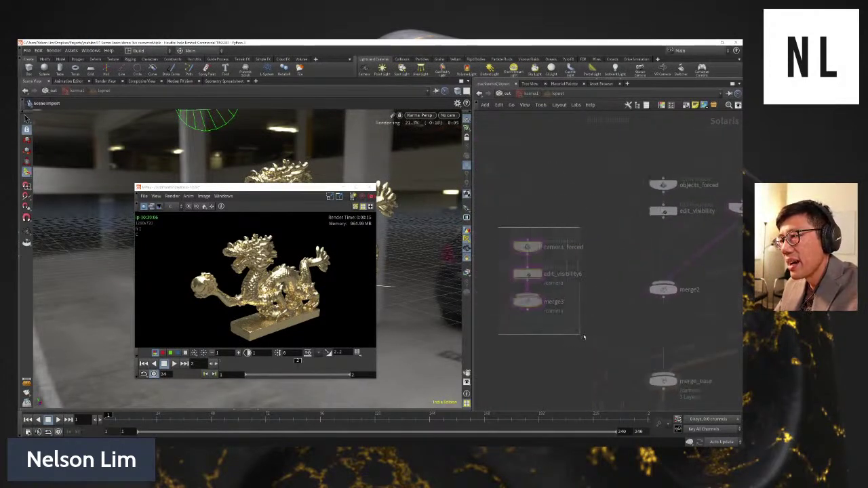
pyautogui.moveTo(517, 251); pyautogui.dragTo(422, 283, button='middle')
pyautogui.moveTo(524, 190); pyautogui.dragTo(607, 262)
pyautogui.moveTo(668, 276); pyautogui.dragTo(611, 272, button='middle')
pyautogui.moveTo(649, 207); pyautogui.dragTo(597, 261)
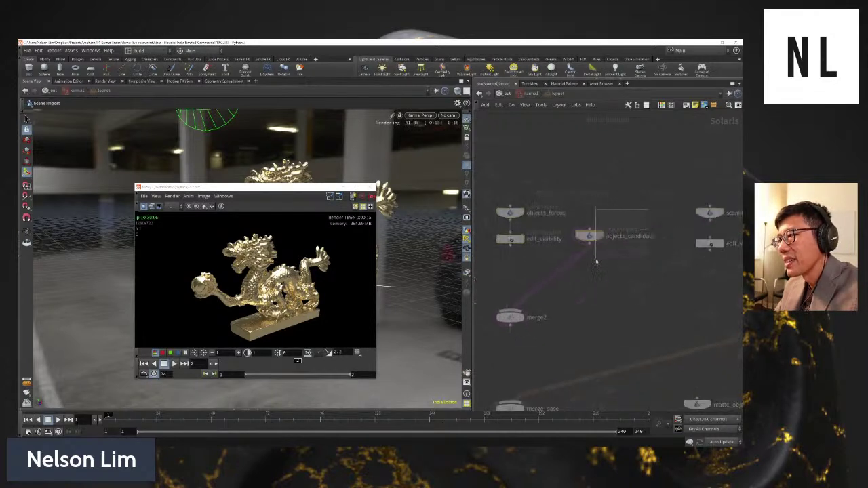
# - Examine the light import branches and the switch node they feed in karma1's internal graph
pyautogui.moveTo(638, 289); pyautogui.dragTo(496, 256, button='middle')
pyautogui.scroll(-1, 540, 256)
pyautogui.scroll(-2, 538, 256)
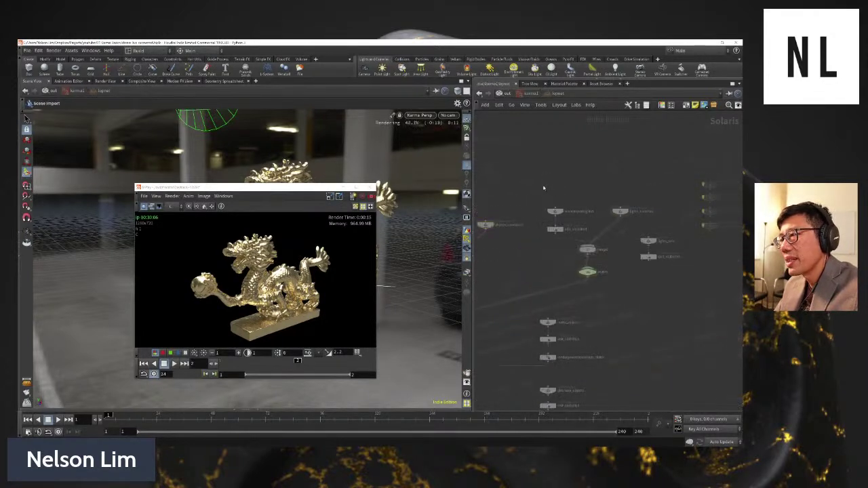
pyautogui.moveTo(541, 183); pyautogui.dragTo(669, 258)
pyautogui.moveTo(627, 304); pyautogui.dragTo(684, 219, button='middle')
pyautogui.scroll(2, 565, 259)
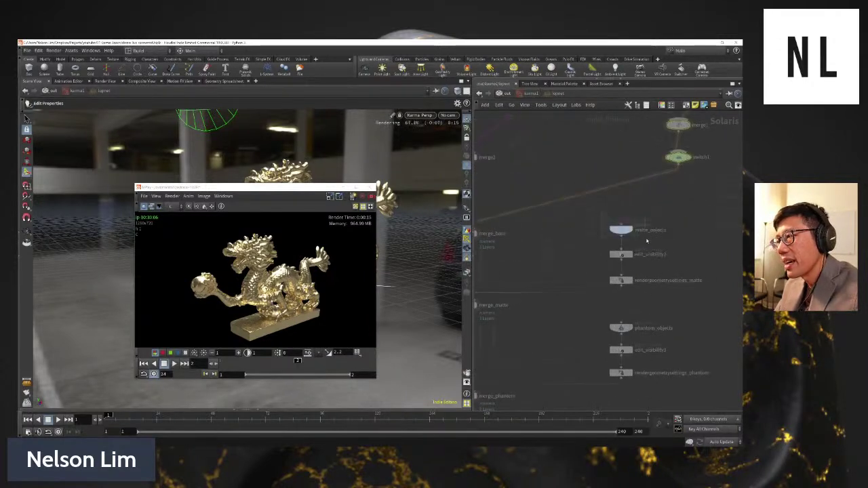
# - Show the parameters of the matte_objects scene import over the network, and widen the network editor
pyautogui.click(621, 231)
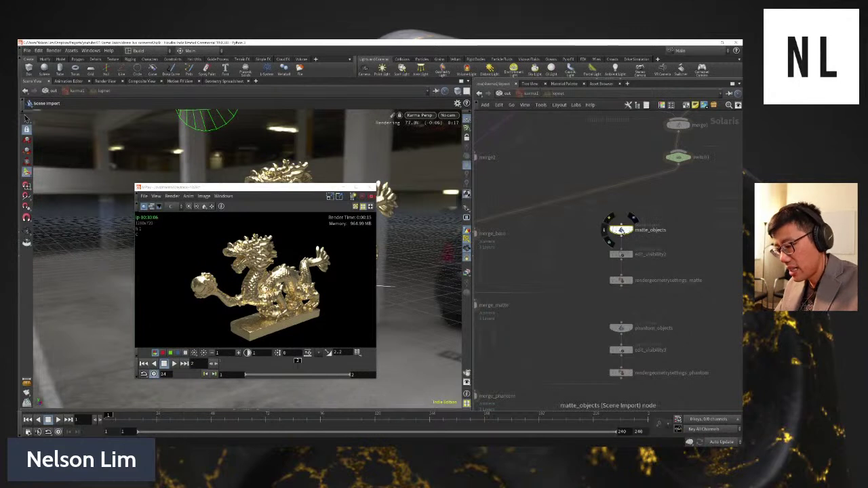
pyautogui.press('p')
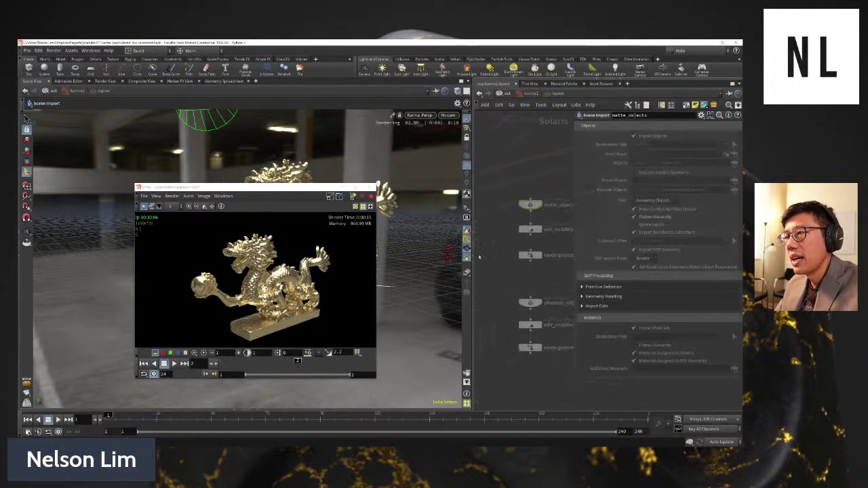
pyautogui.moveTo(473, 288); pyautogui.dragTo(377, 288)
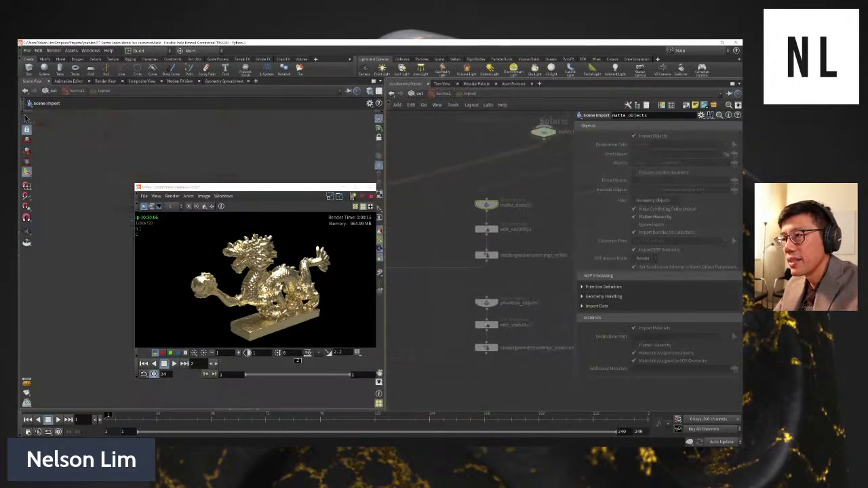
# - Examine the parameters of the visibility edit and render geometry settings nodes in the matte objects branch
pyautogui.scroll(-2, 477, 289)
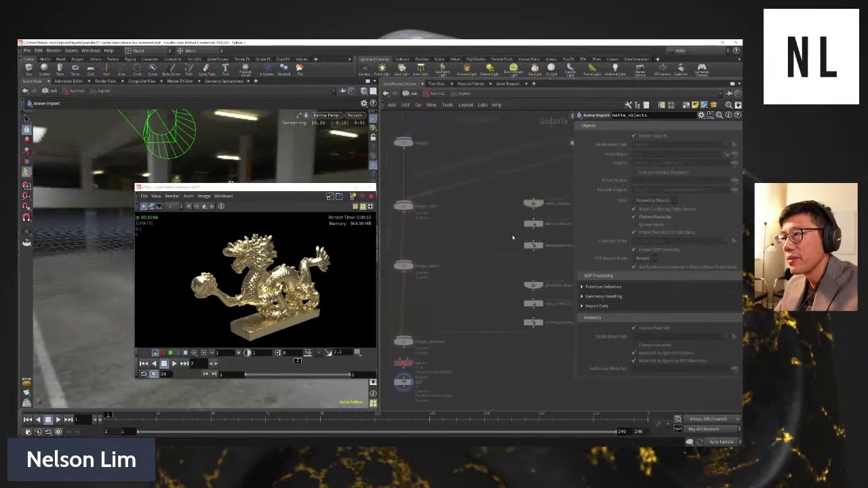
pyautogui.moveTo(512, 238); pyautogui.dragTo(463, 236, button='middle')
pyautogui.click(484, 224)
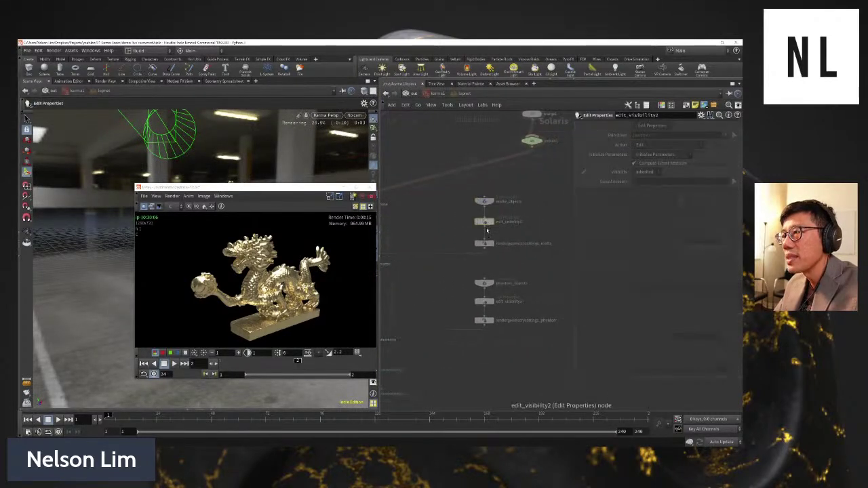
pyautogui.click(484, 243)
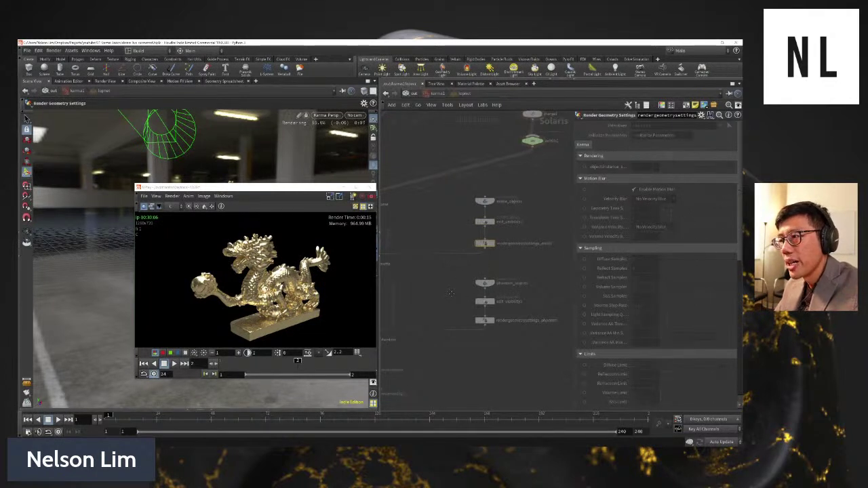
pyautogui.scroll(2, 530, 266)
pyautogui.moveTo(536, 276); pyautogui.dragTo(496, 257, button='middle')
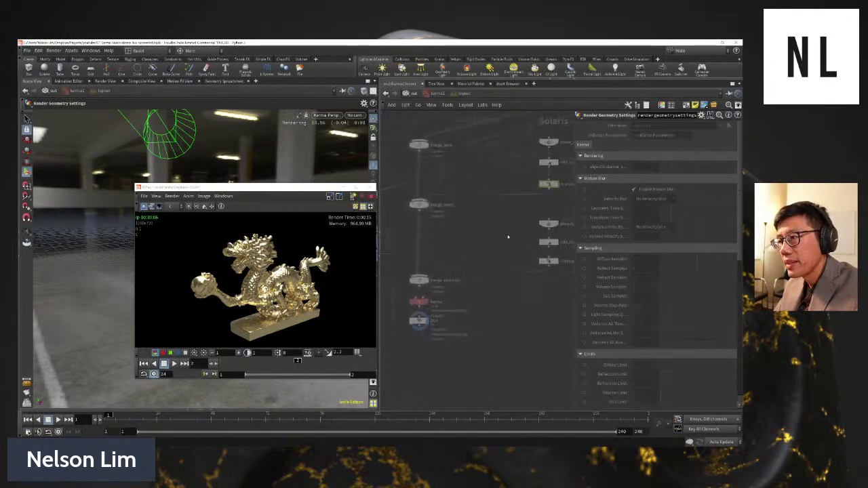
# - Examine the phantom objects branch and the OUT node at the end of the internal graph
pyautogui.moveTo(525, 221); pyautogui.dragTo(557, 277)
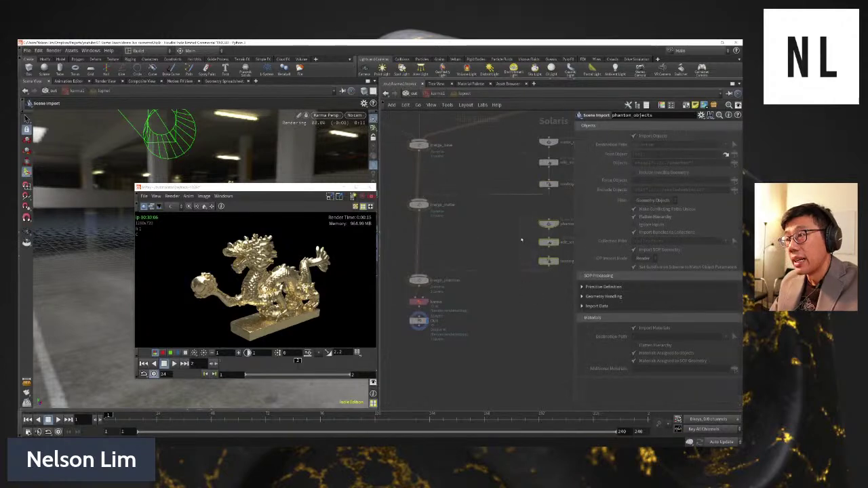
pyautogui.scroll(2, 522, 240)
pyautogui.moveTo(519, 239); pyautogui.dragTo(506, 241, button='middle')
pyautogui.moveTo(498, 294); pyautogui.dragTo(583, 284, button='middle')
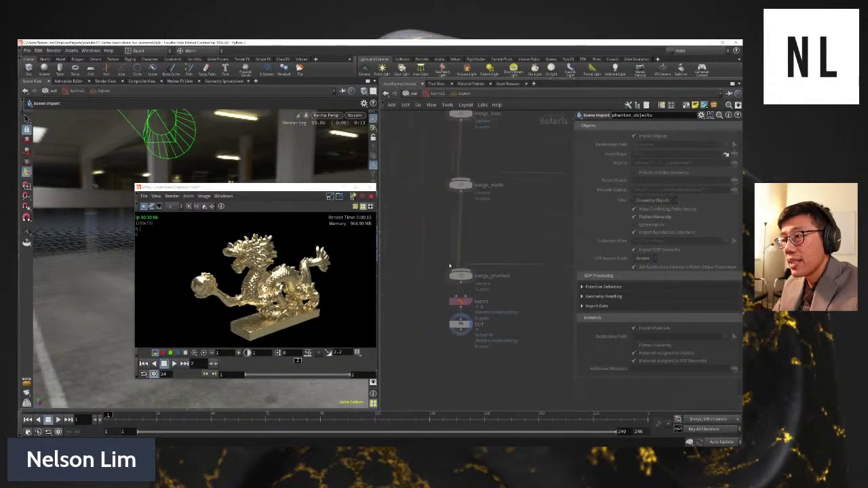
pyautogui.click(460, 325)
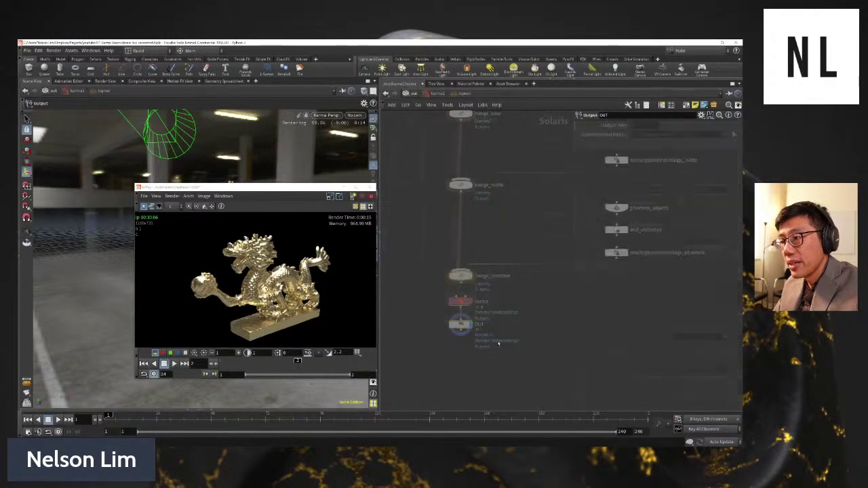
# - Return to the out level and reopen the lopnet inside the karma1 node
pyautogui.click(409, 94)
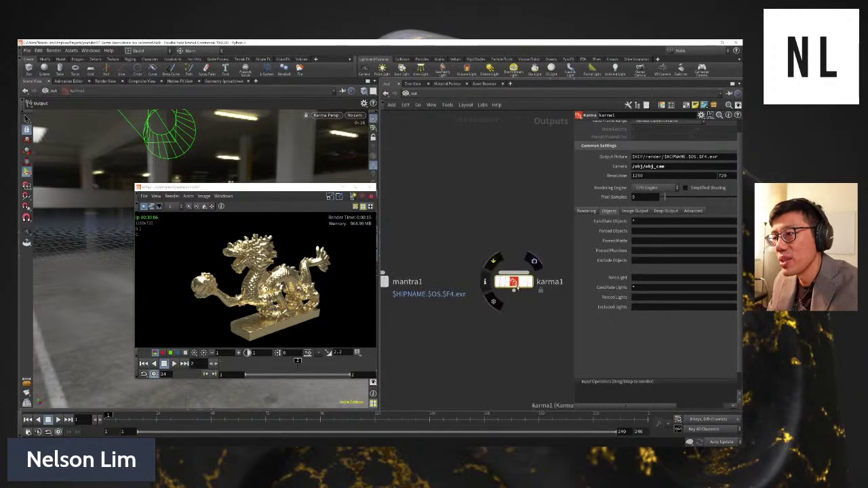
pyautogui.doubleClick(518, 289)
pyautogui.doubleClick(562, 293)
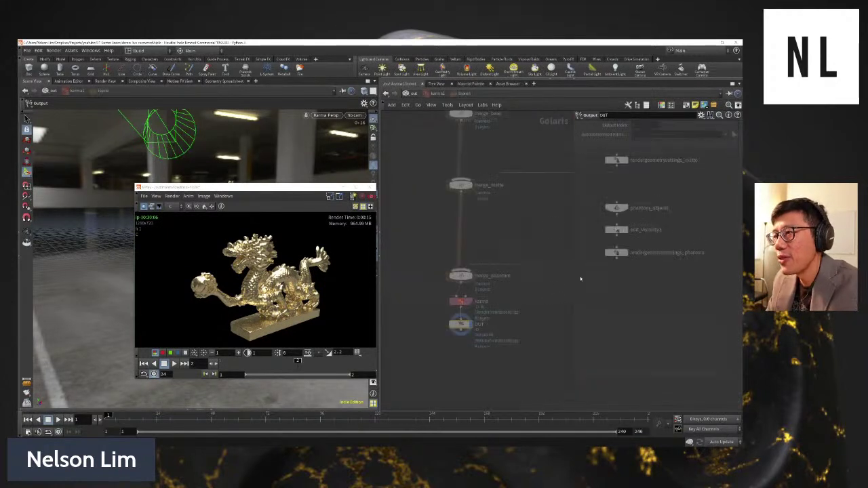
# - Review the matte and phantom branches together within the whole internal graph, and return to the out level
pyautogui.moveTo(496, 142); pyautogui.dragTo(638, 368)
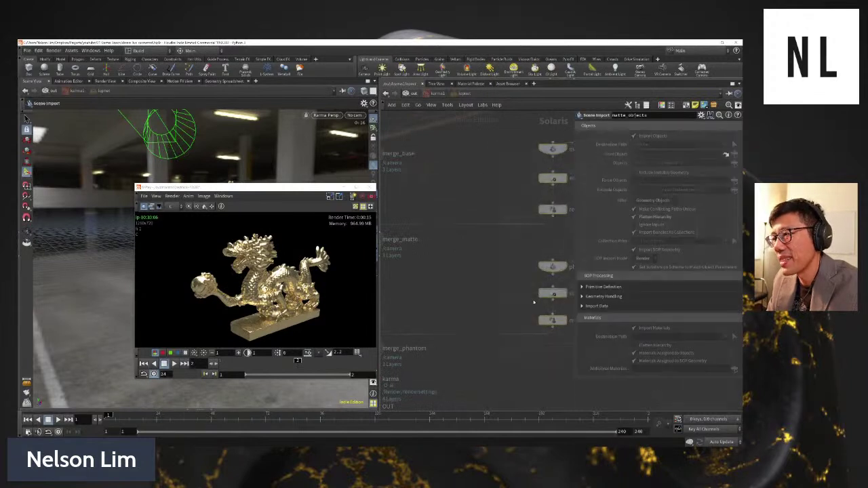
pyautogui.moveTo(507, 276); pyautogui.dragTo(455, 299, button='middle')
pyautogui.scroll(1, 455, 300)
pyautogui.scroll(-2, 455, 300)
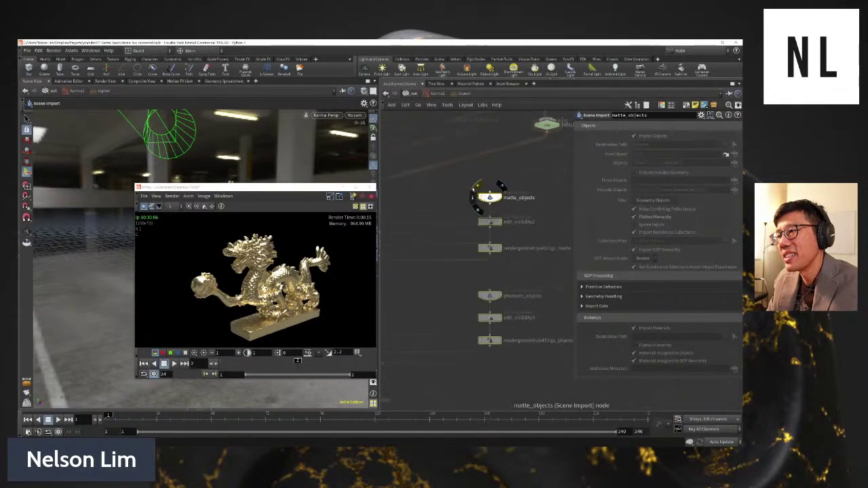
pyautogui.moveTo(459, 188); pyautogui.dragTo(553, 415)
pyautogui.scroll(-3, 461, 285)
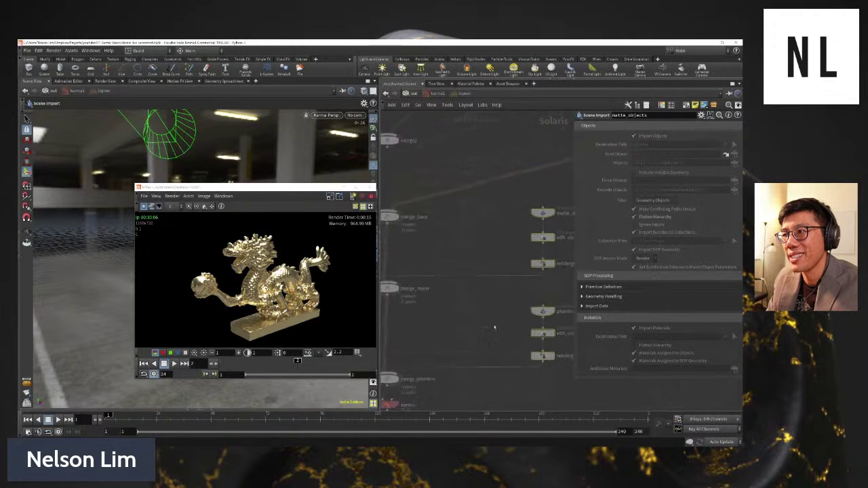
pyautogui.press('h')
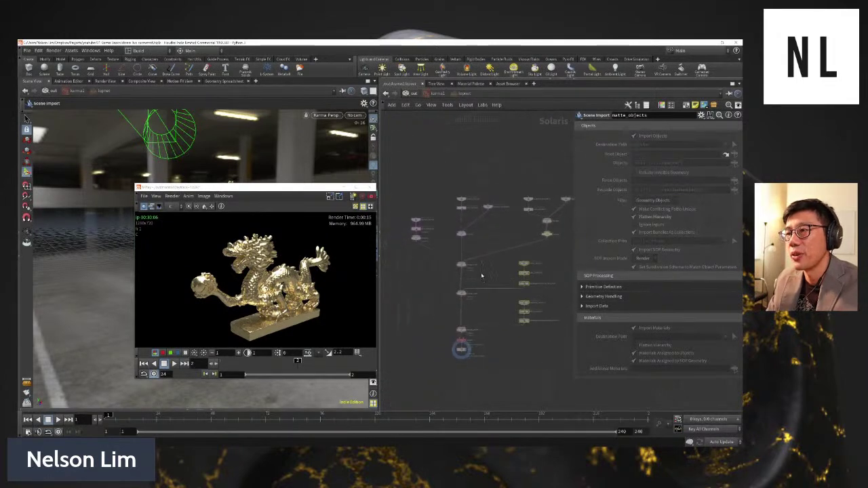
pyautogui.click(414, 94)
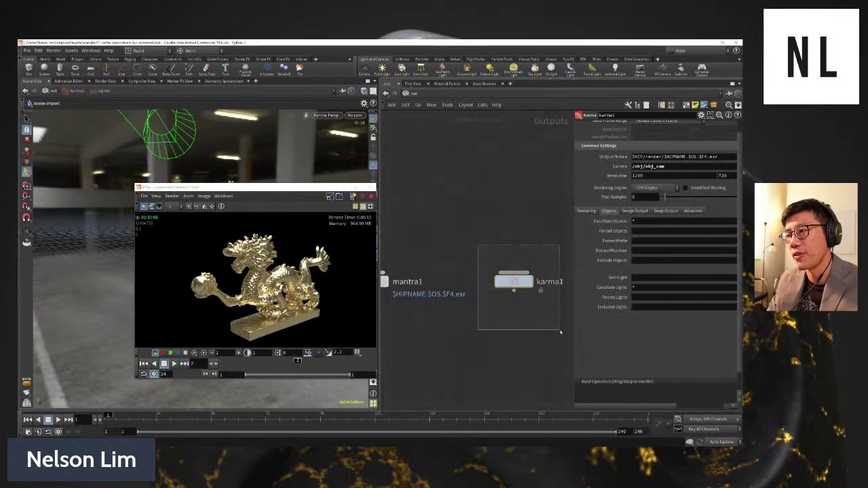